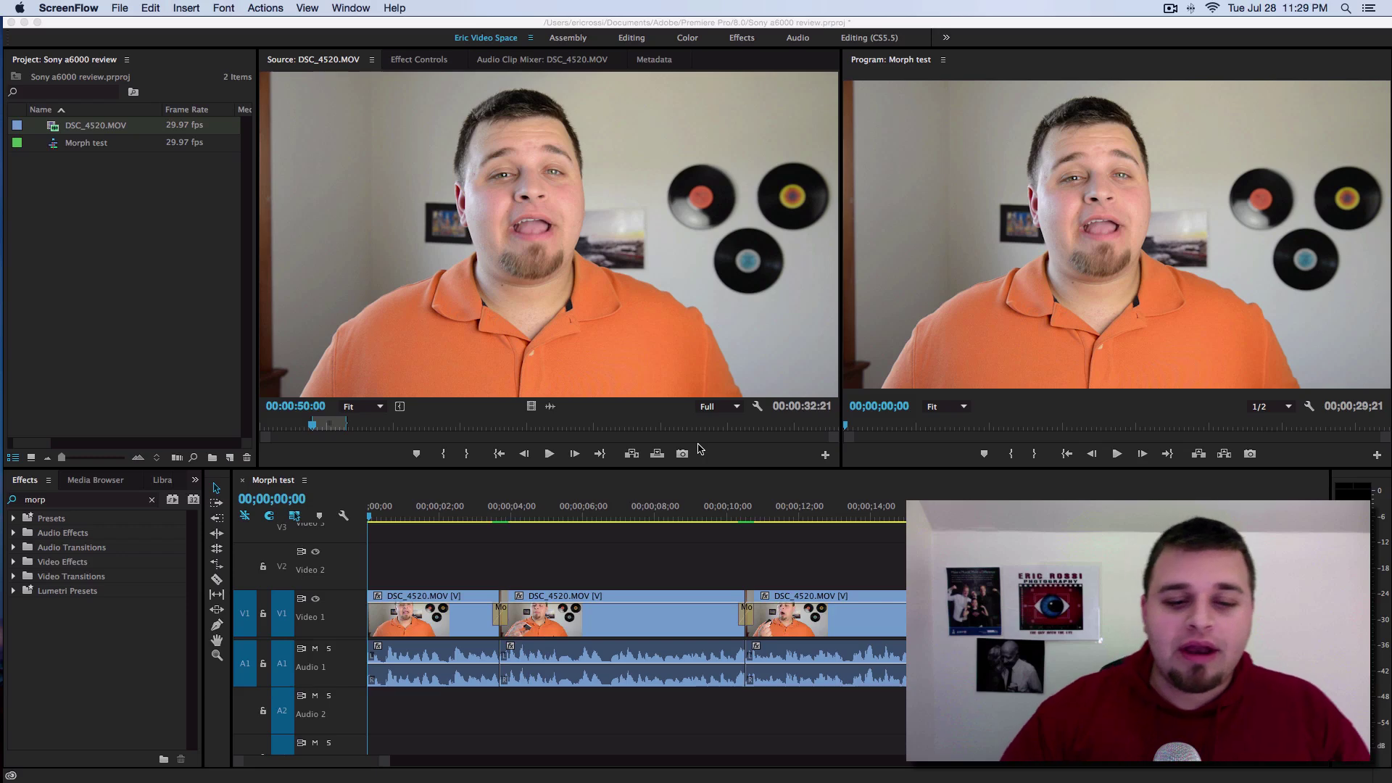
- Play the Morph test sequence around its third cut and step frame by frame across the jump near 00;00;16;22
left_click(295, 517)
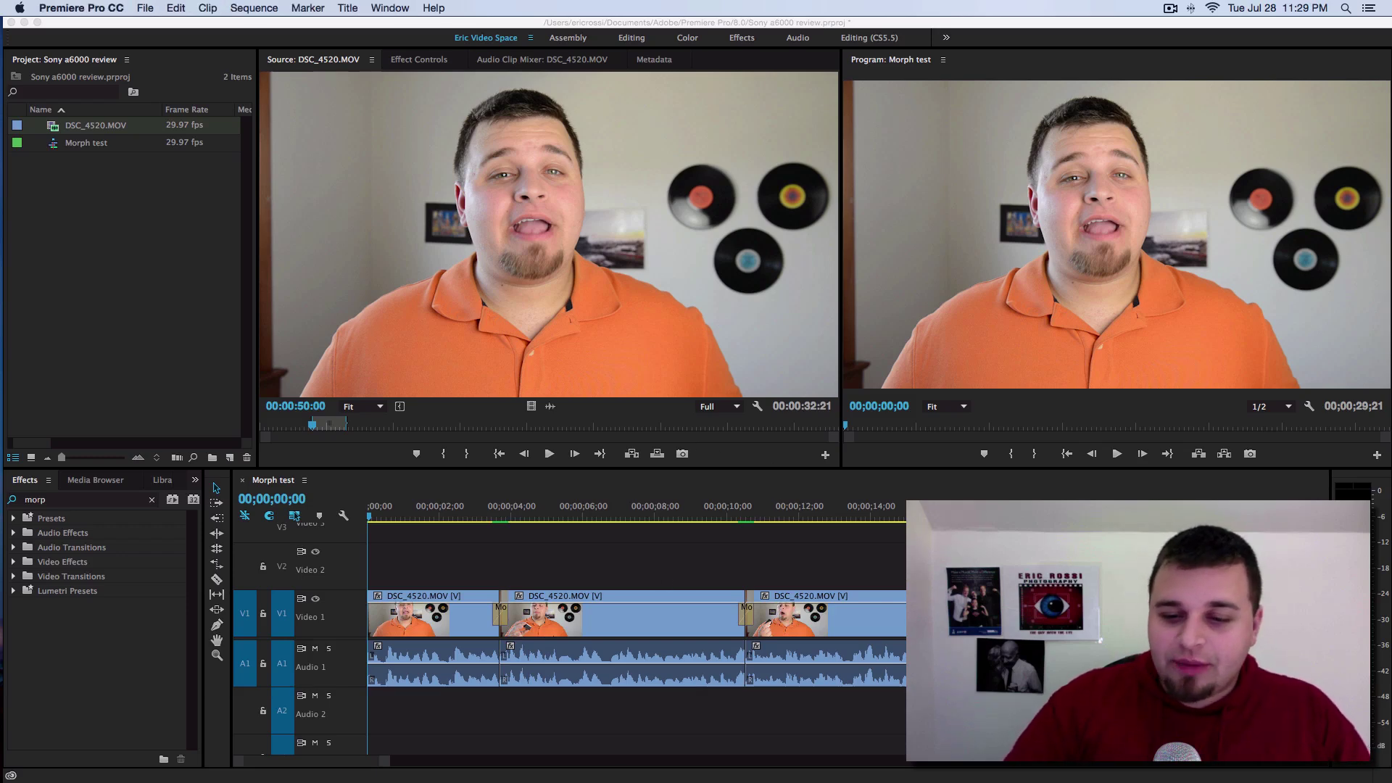
left_click(1121, 425)
key("space")
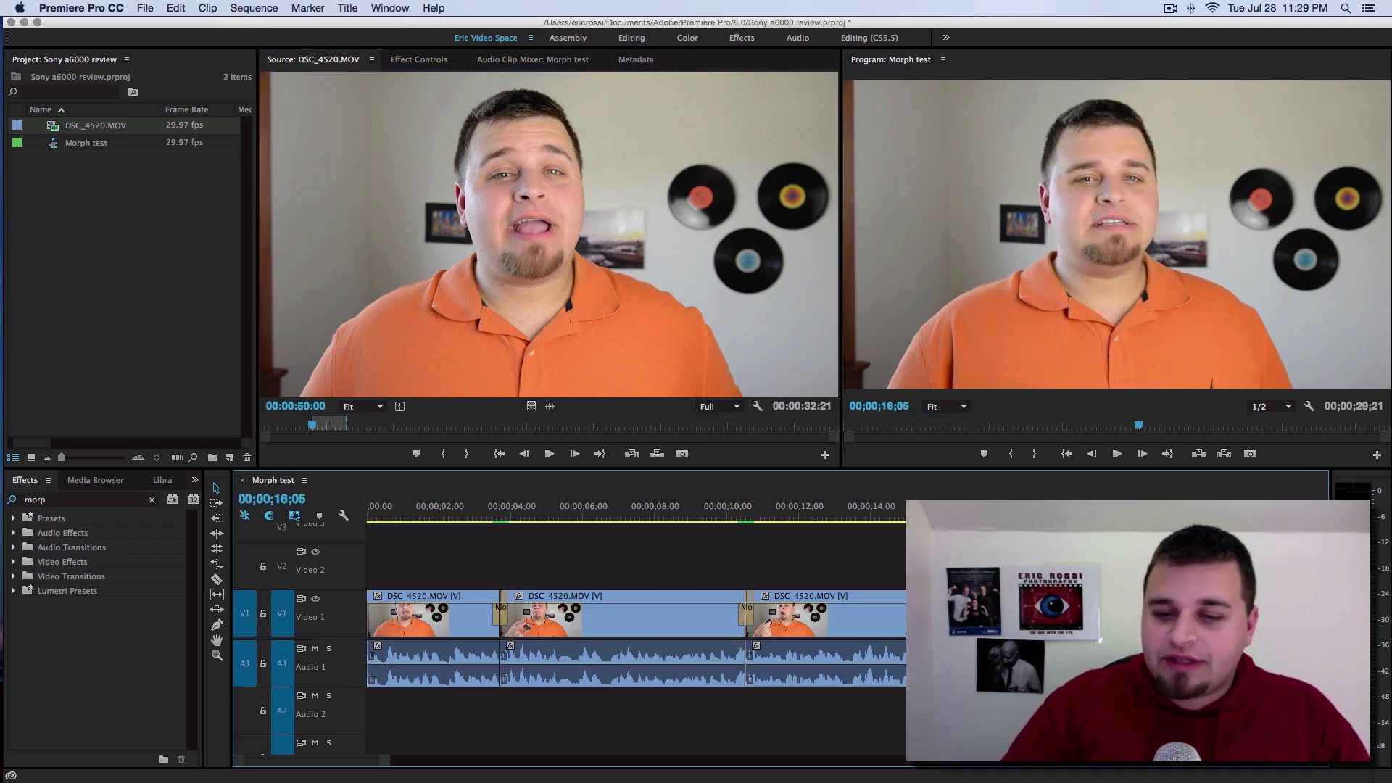
key("space")
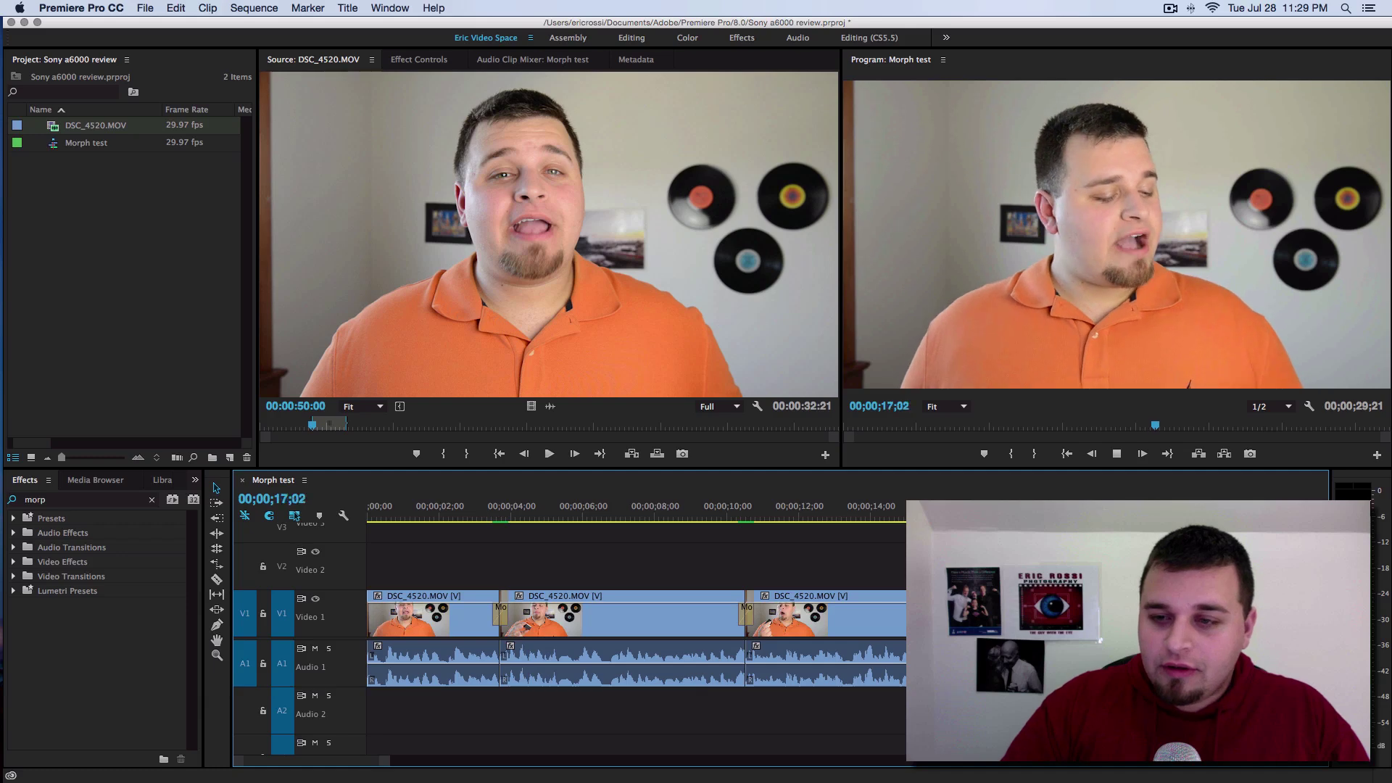
key("space")
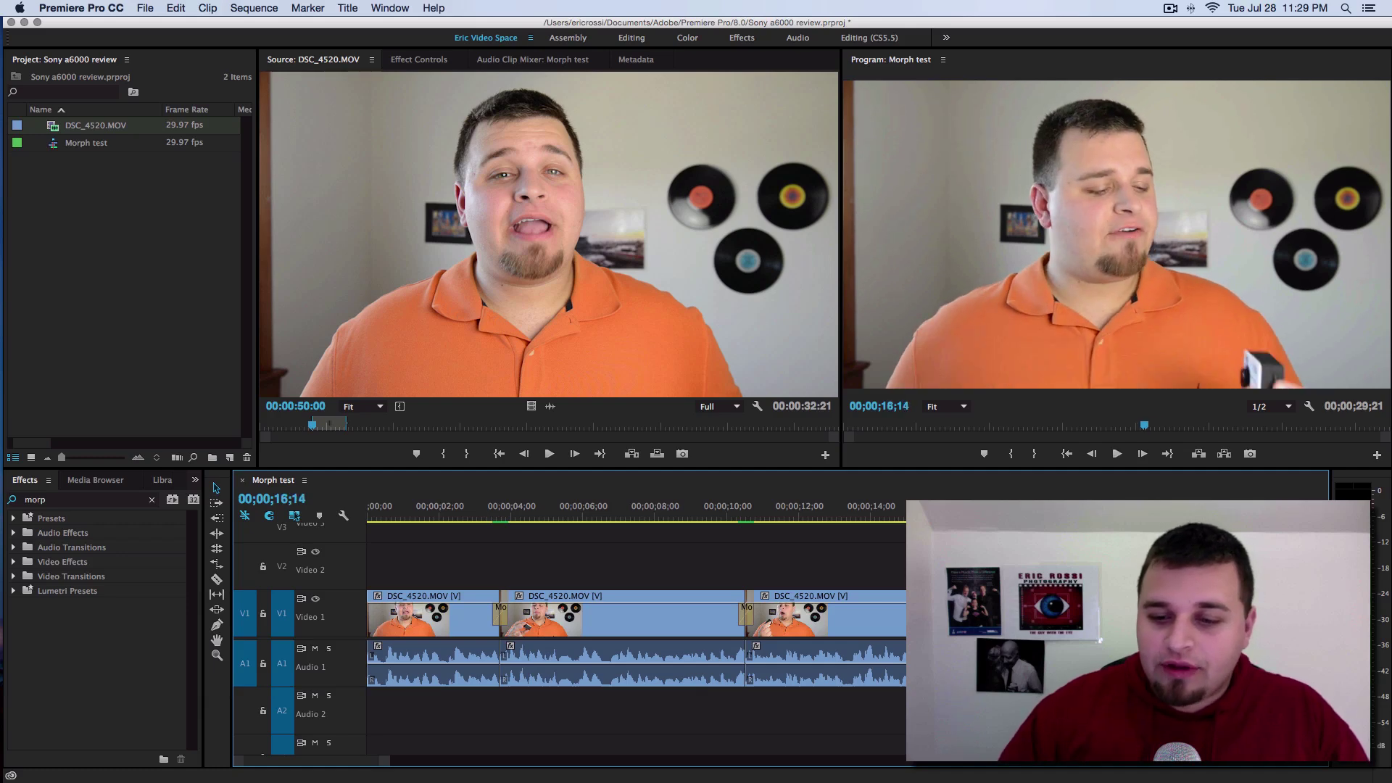
key("Right")
key("Right")
key("Right")
key("Right")
key("Right")
key("Right")
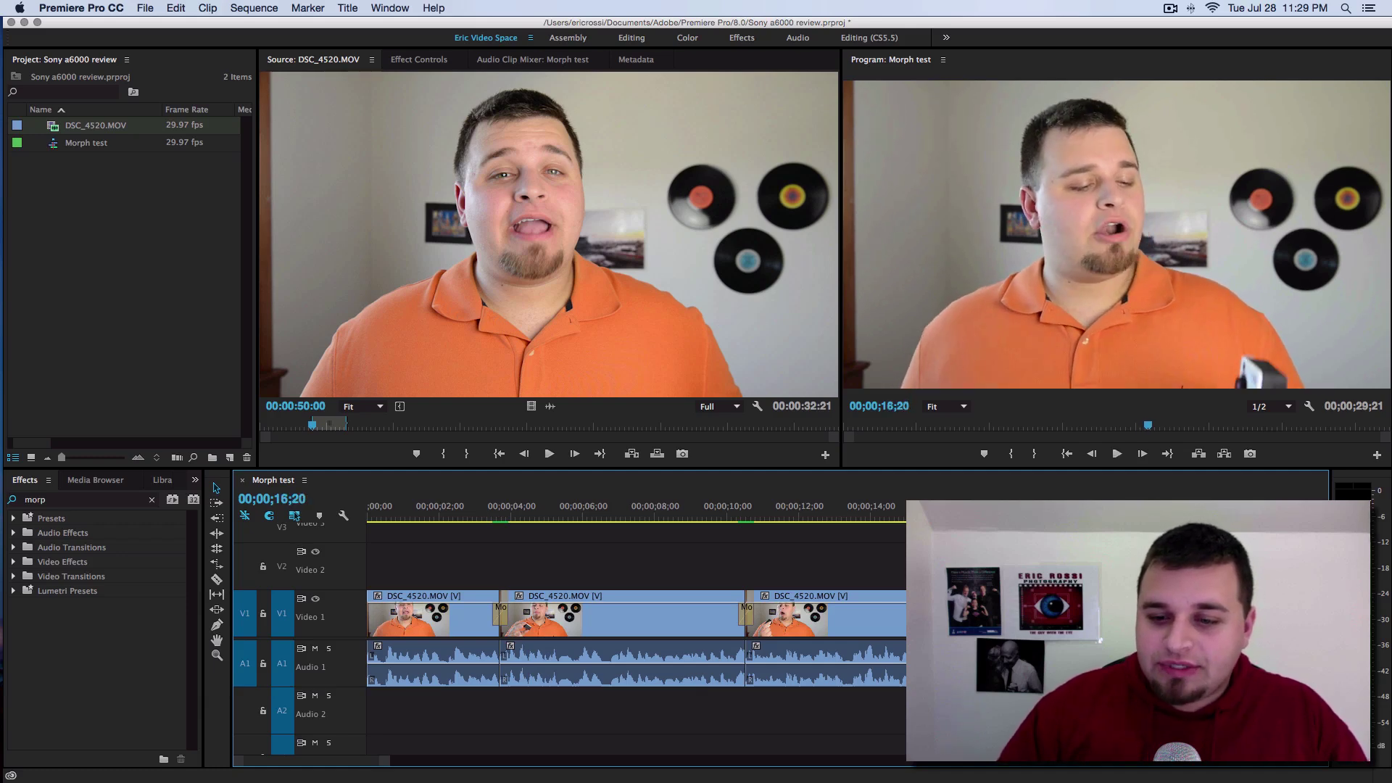
key("Right")
key("Right")
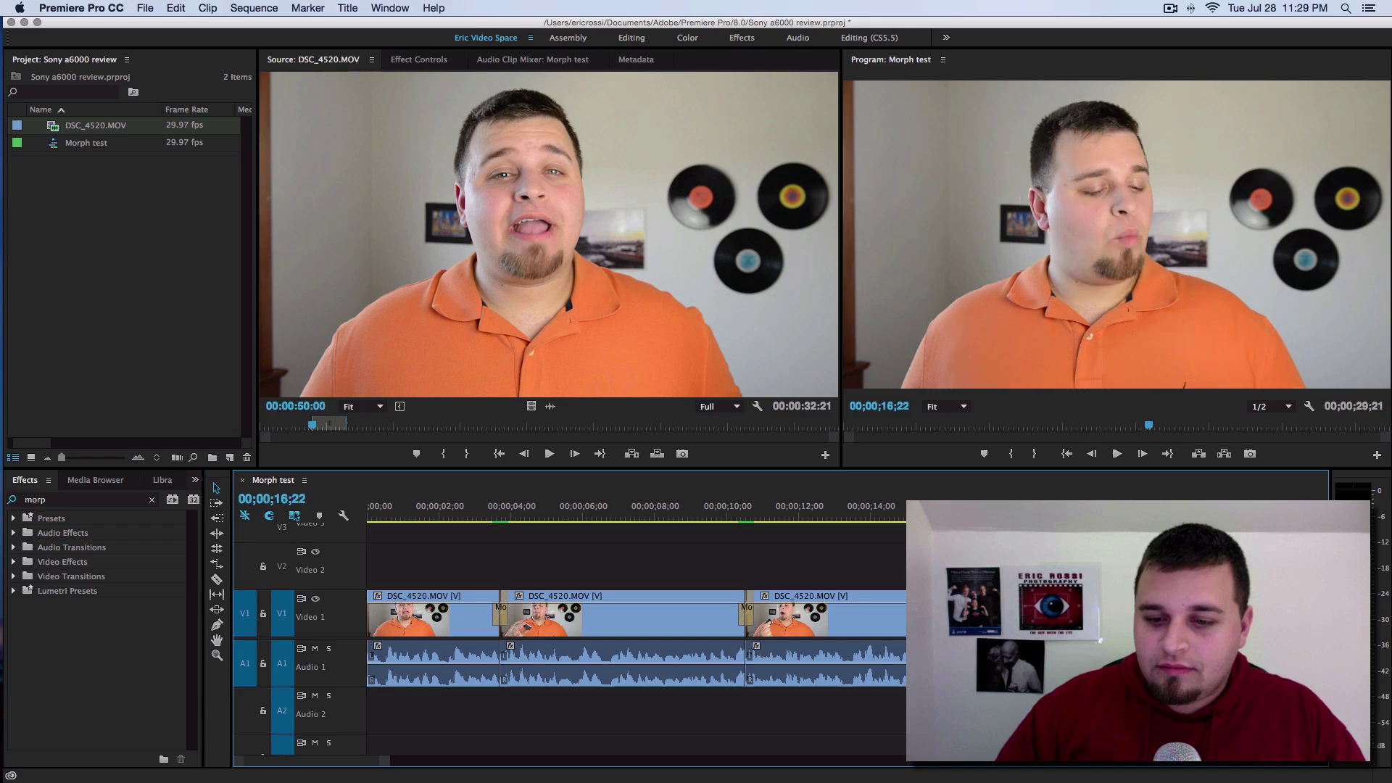
key("Left")
key("Left")
key("Up")
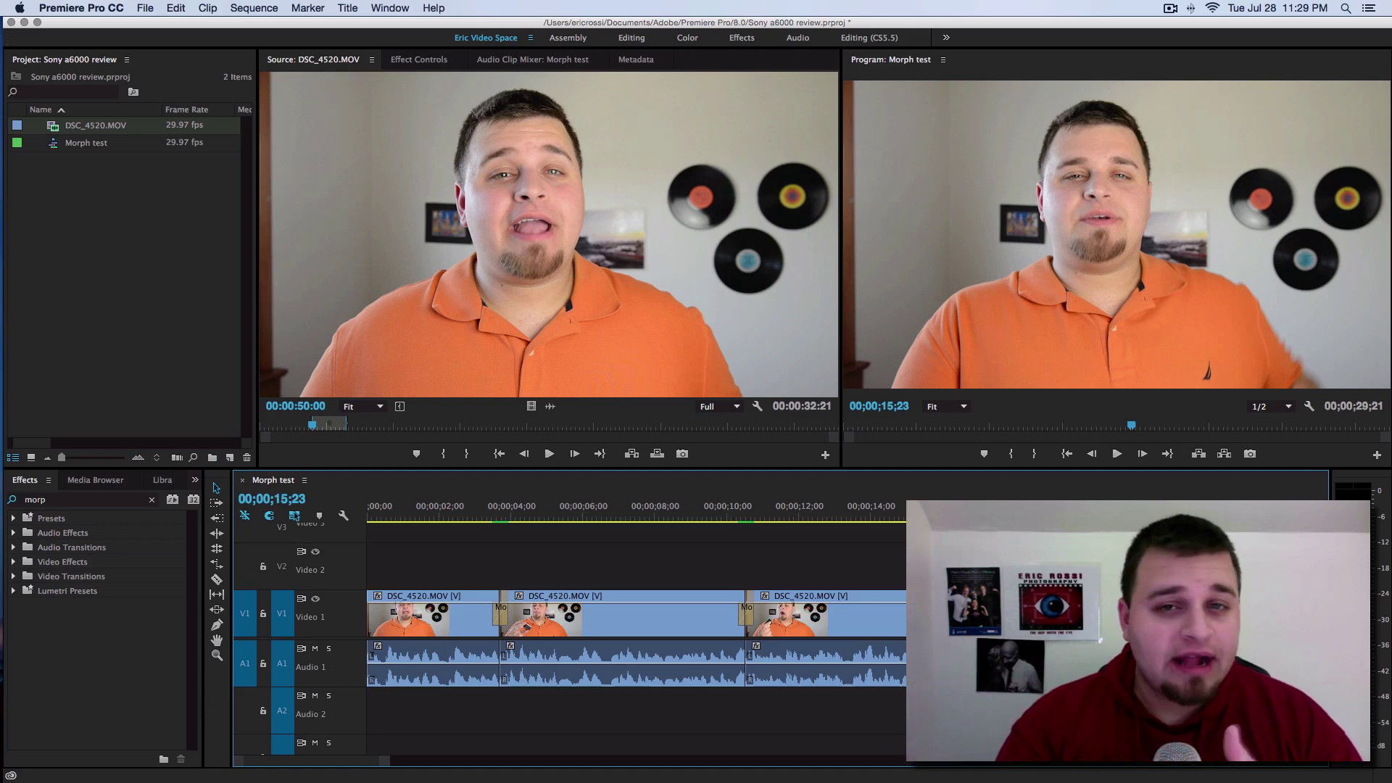
- Preview the source clip DSC_4520.MOV from about 00:01:00, stopping at 00:01:02:03
left_click(628, 306)
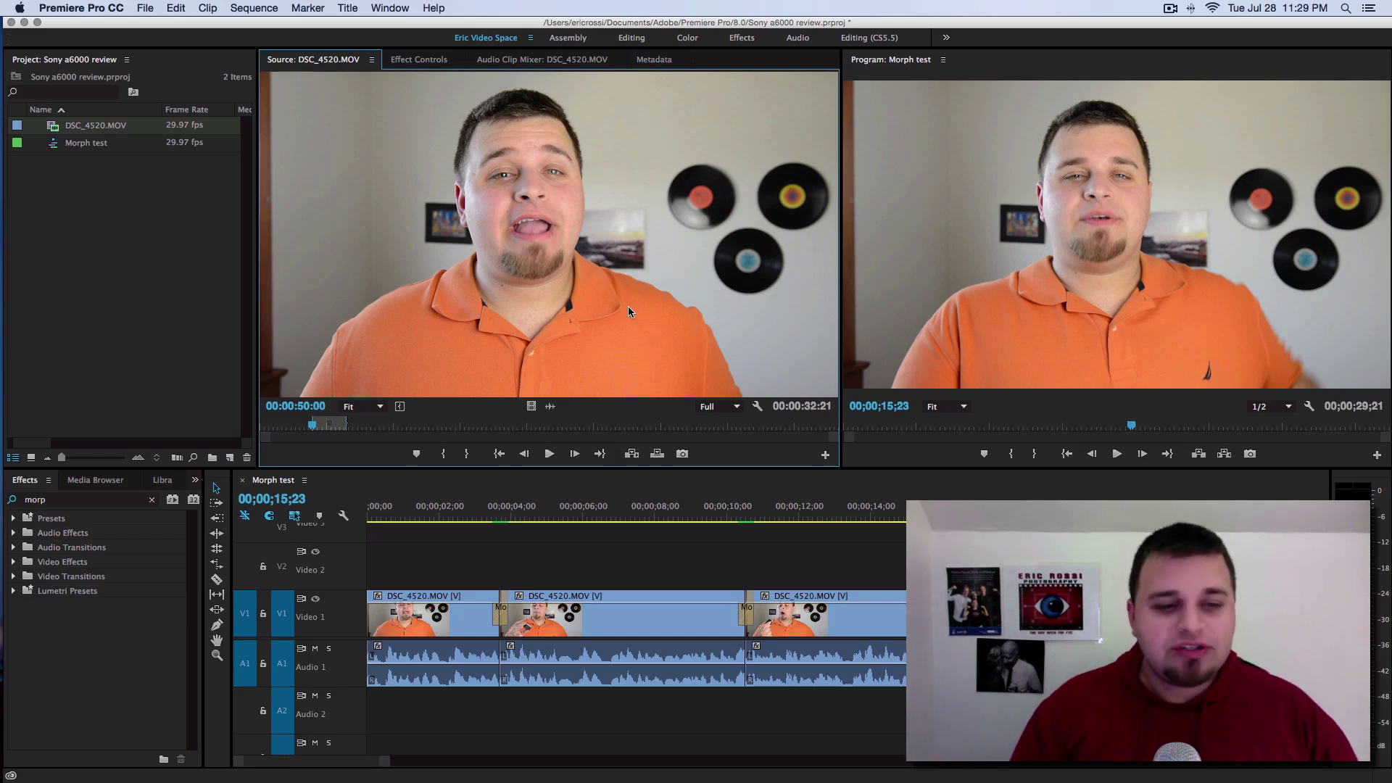
left_click_drag(317, 426, 324, 429)
key("space")
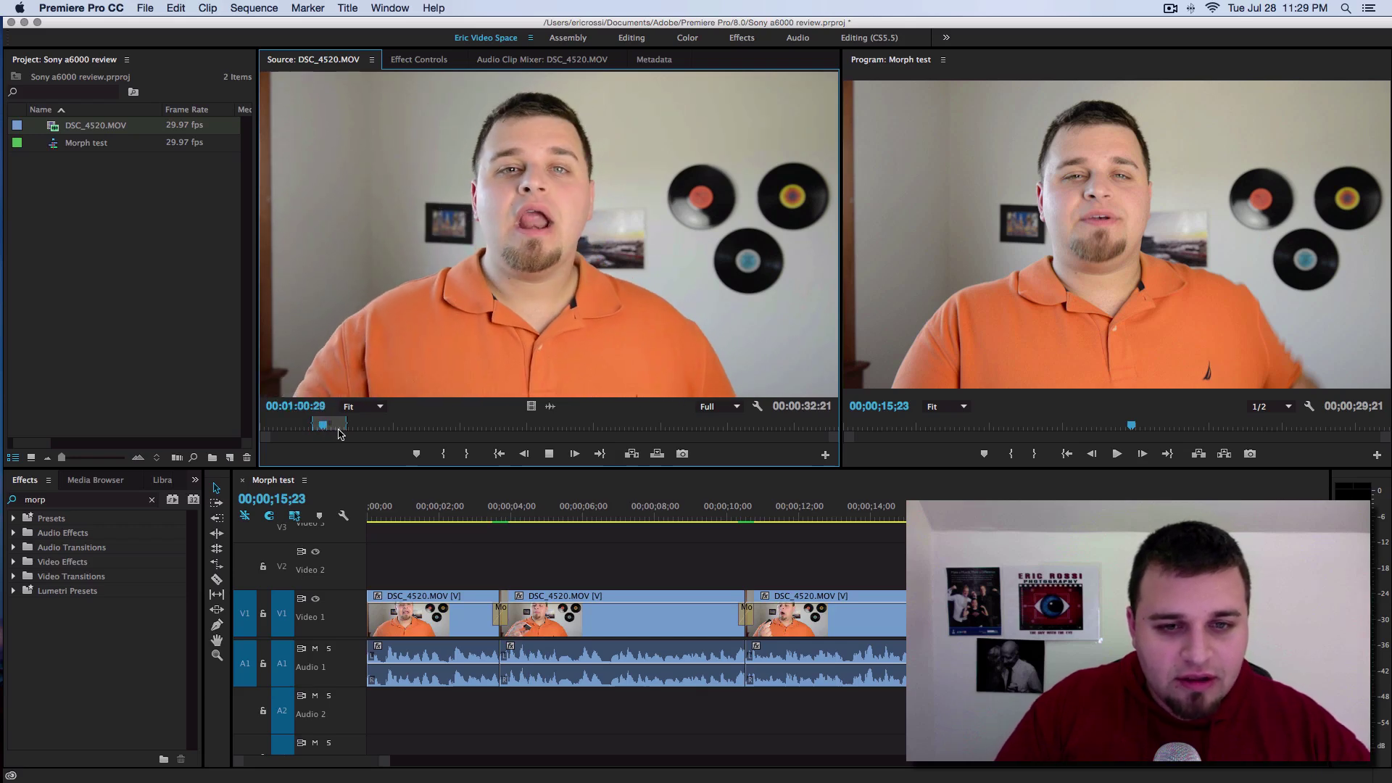
key("space")
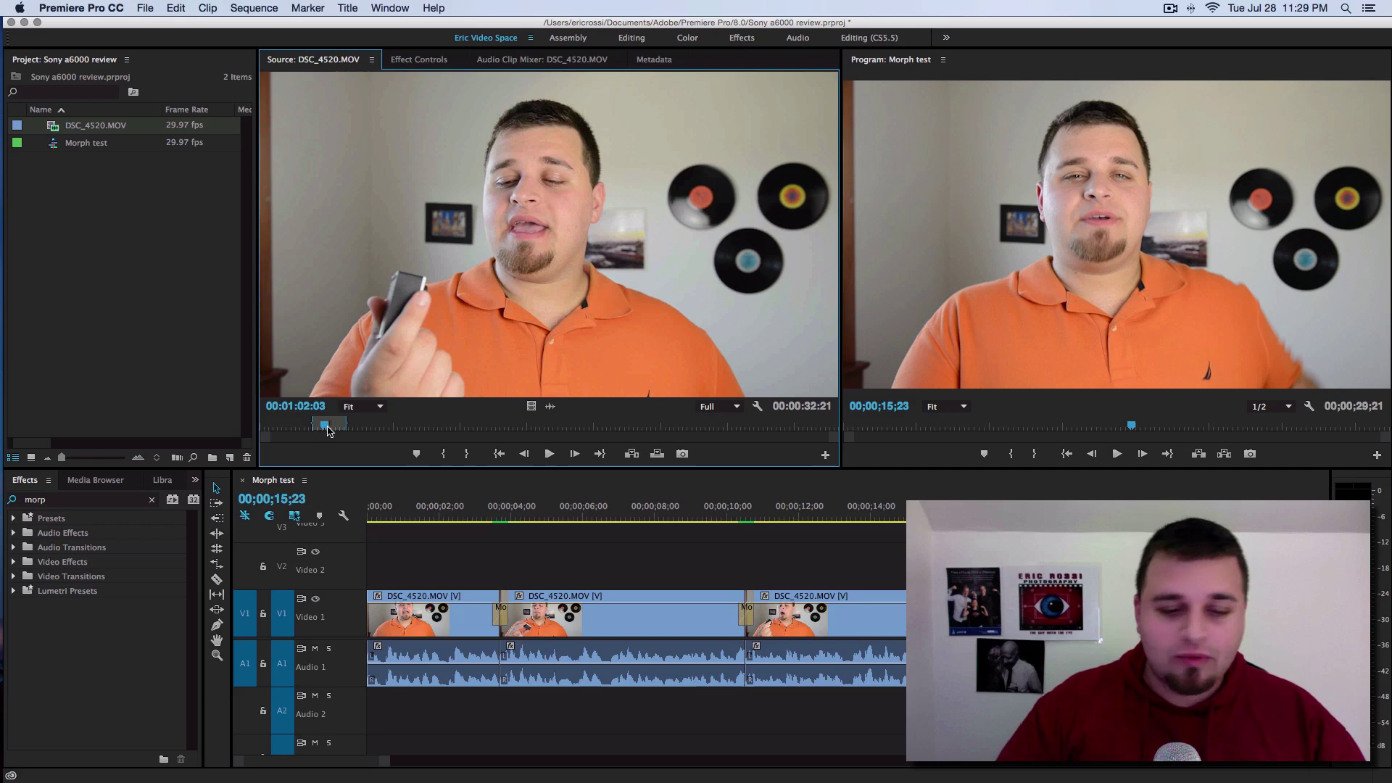
left_click(497, 548)
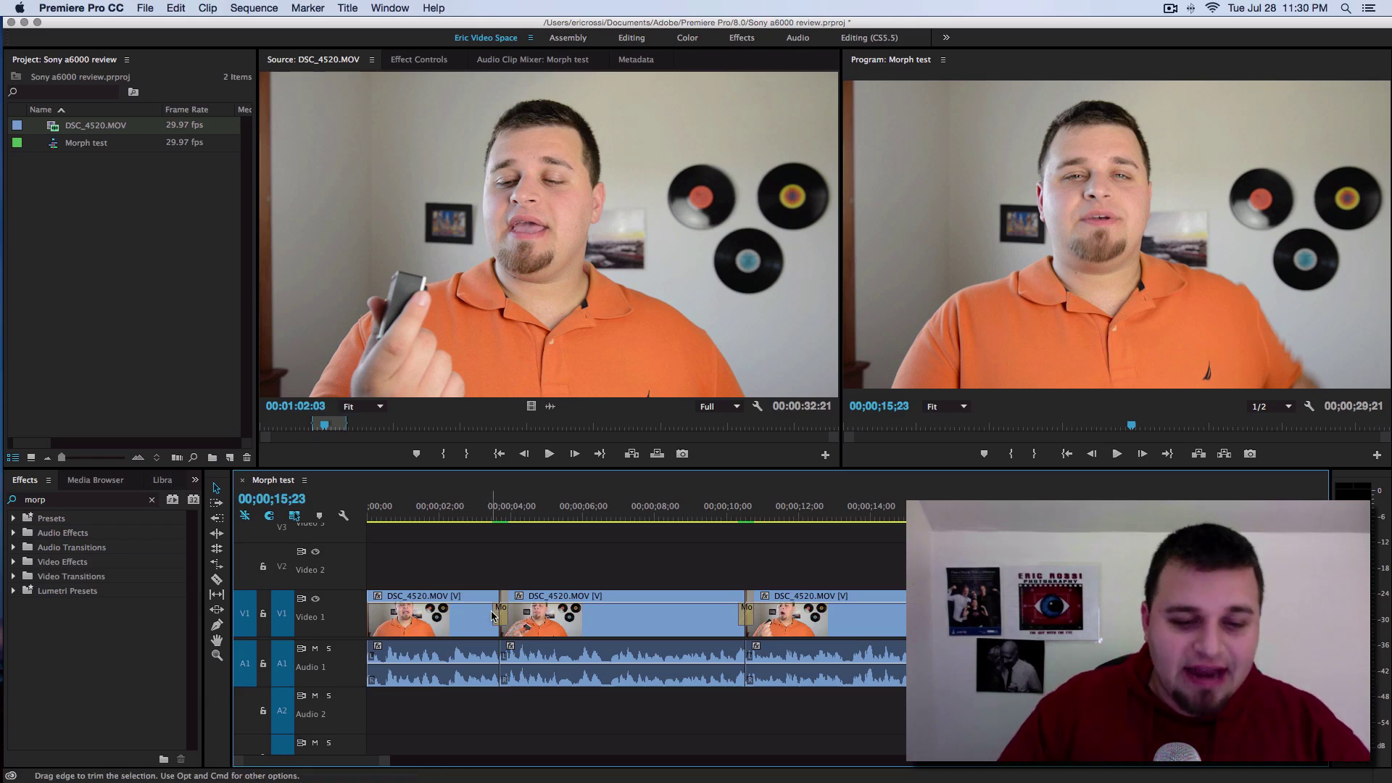
- Replace the effects search text with "morph" to find the Morph Cut transition
left_click(77, 500)
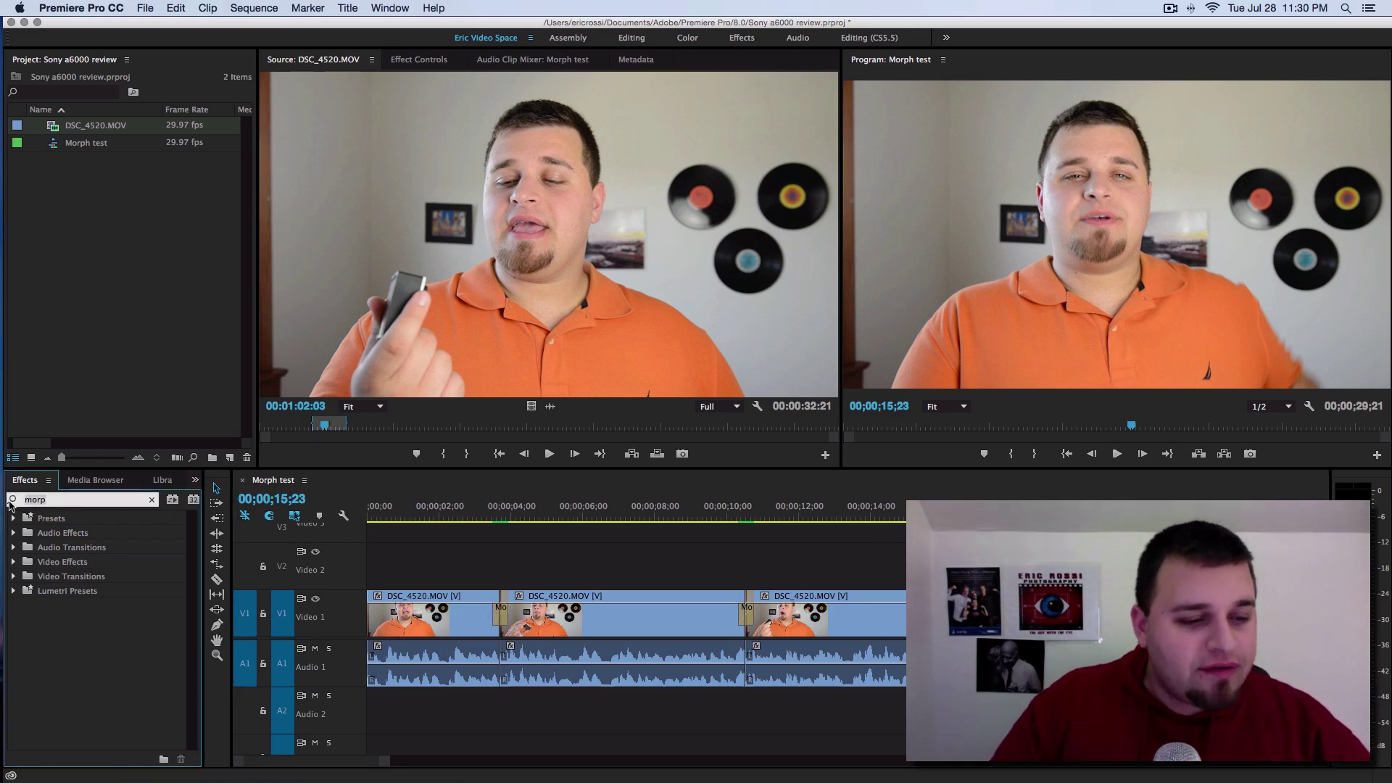
key("BackSpace")
key("BackSpace")
key("BackSpace")
key("BackSpace")
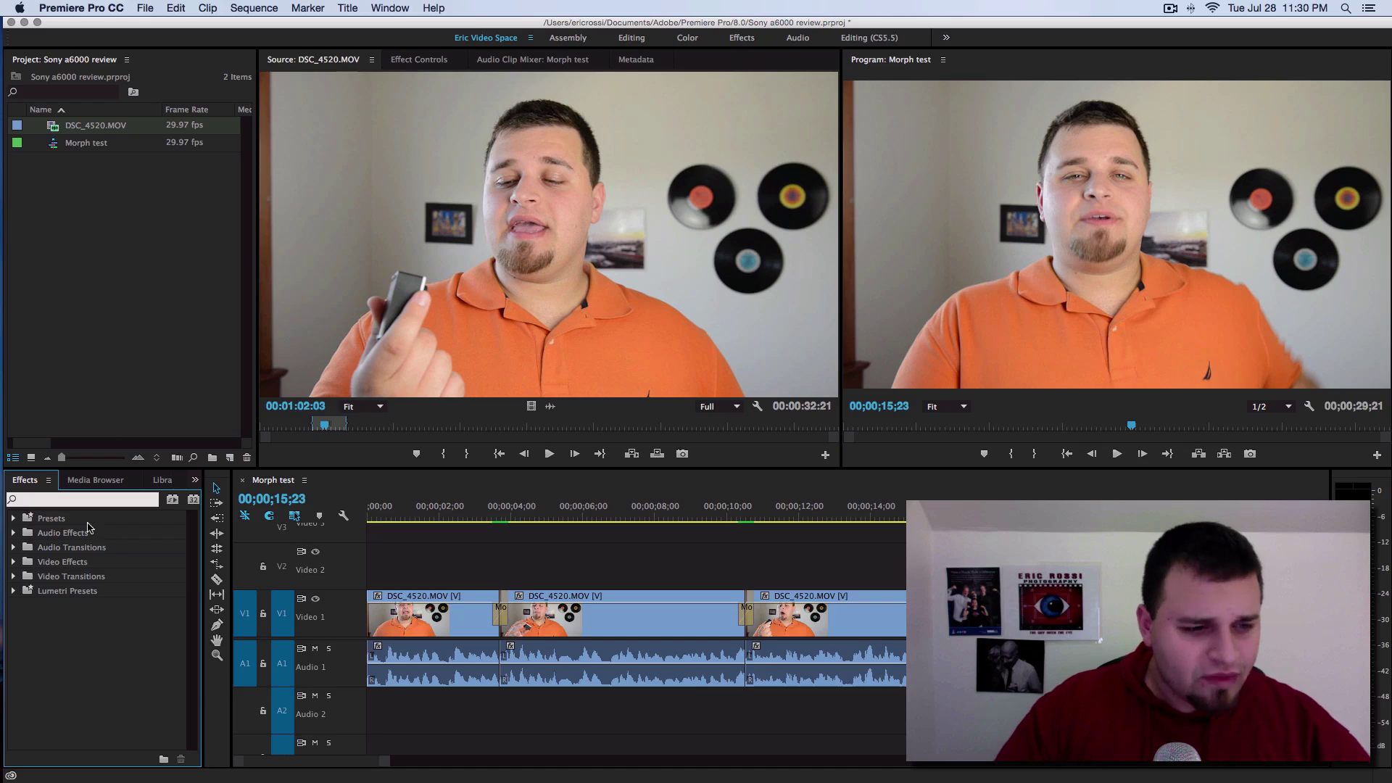
type("morph")
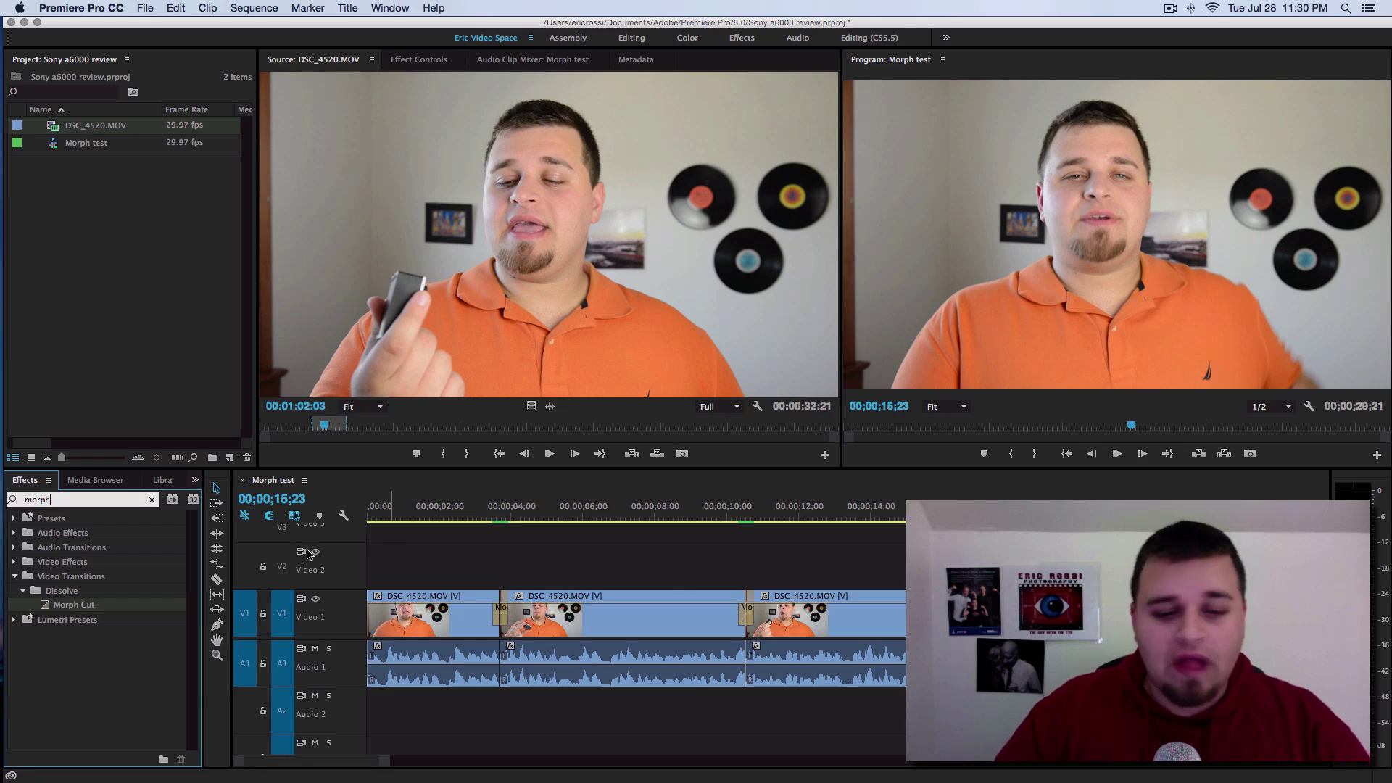
- Play the first Morph Cut transition in the maximized program monitor, starting from 00;00;02;14
left_click(481, 512)
left_click_drag(481, 512, 455, 511)
left_click(1106, 269)
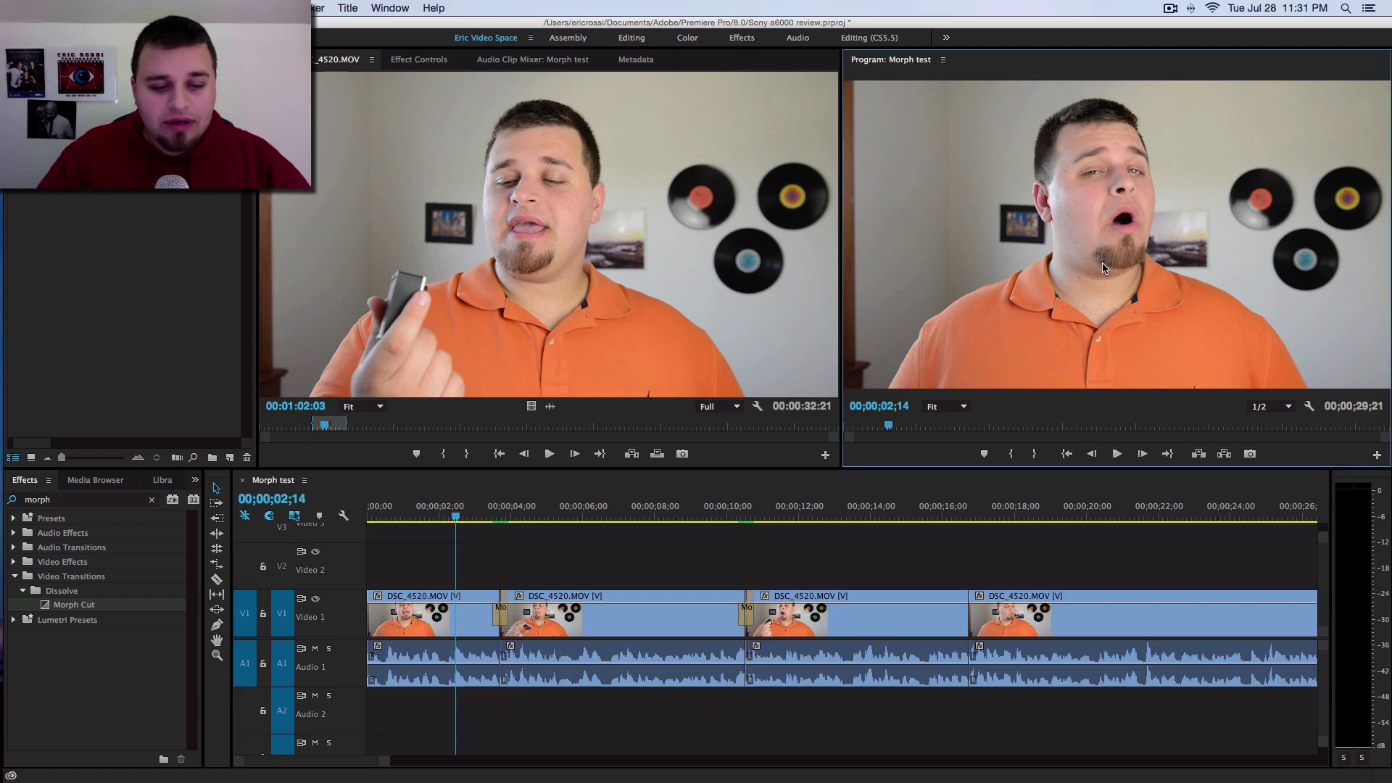
key("grave")
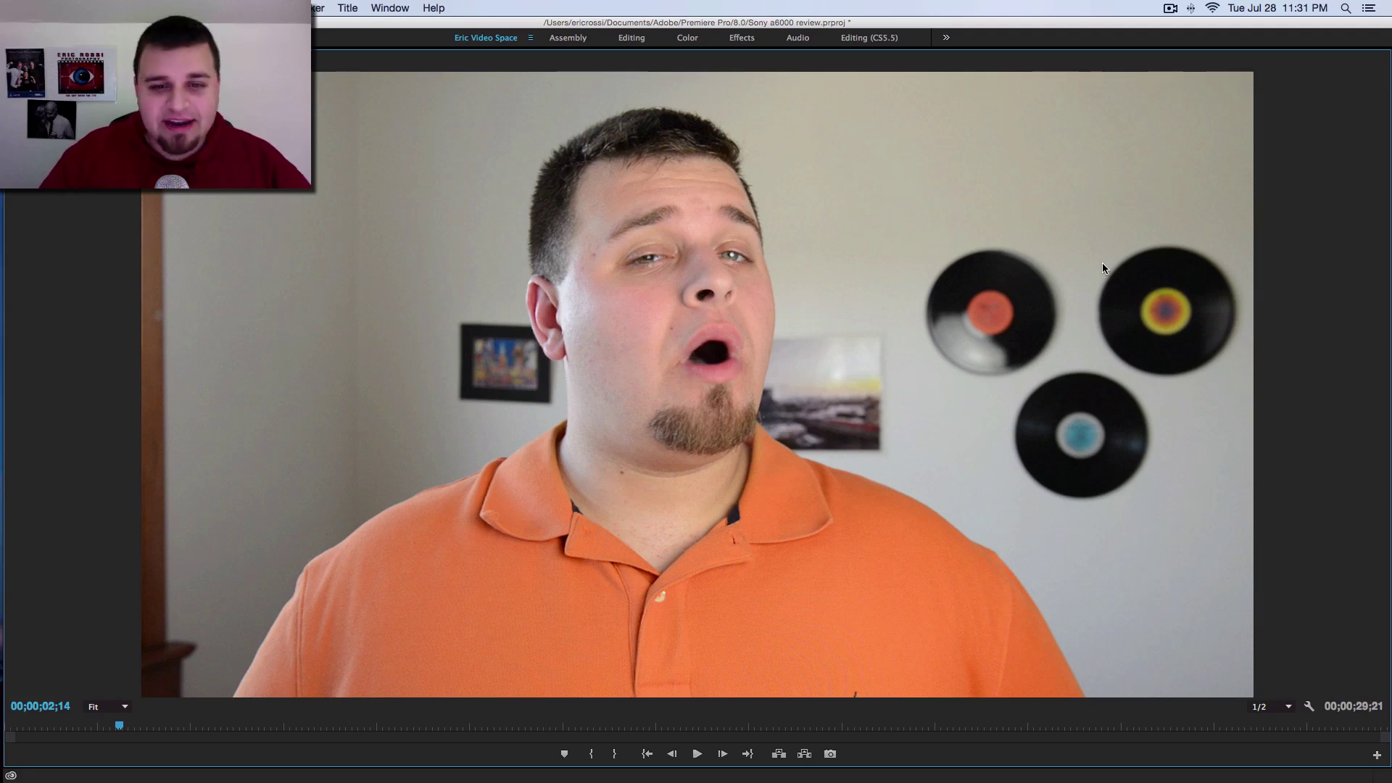
key("space")
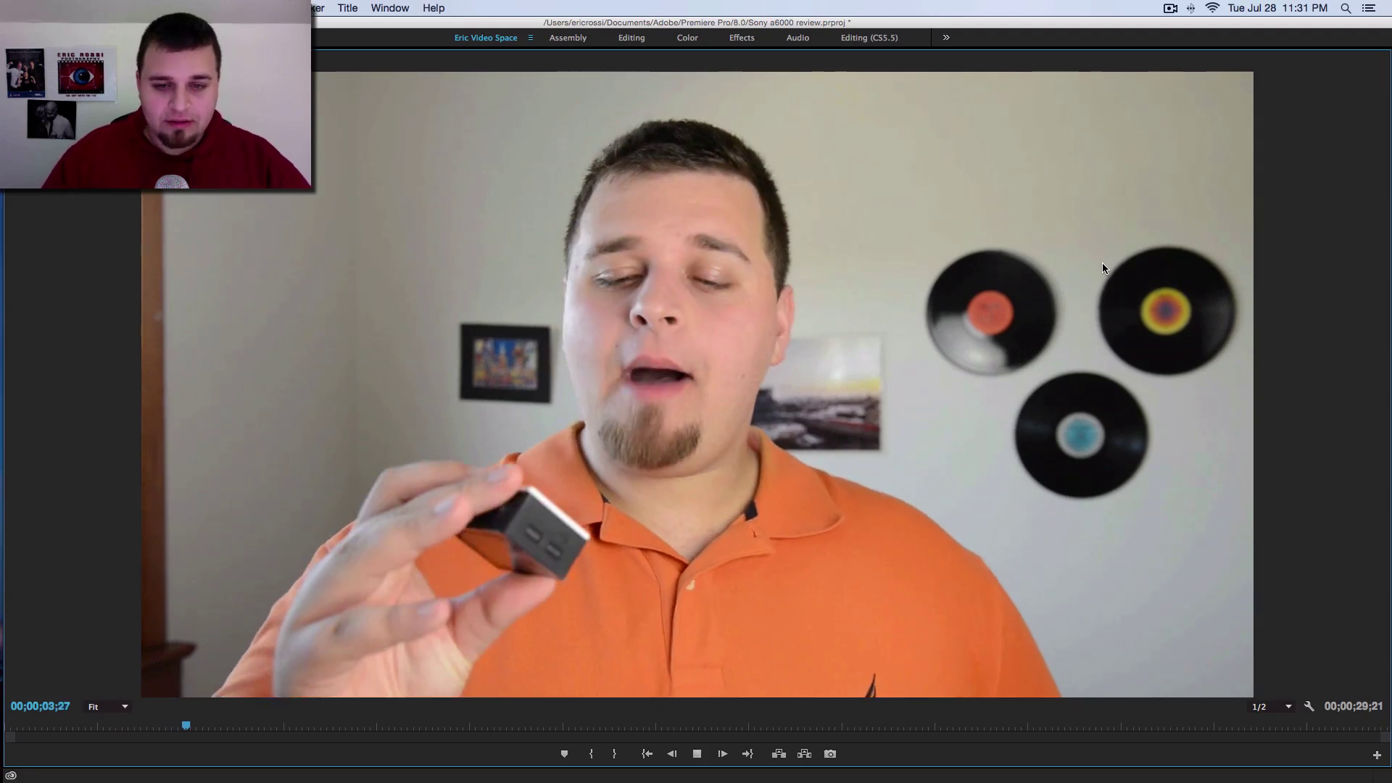
key("space")
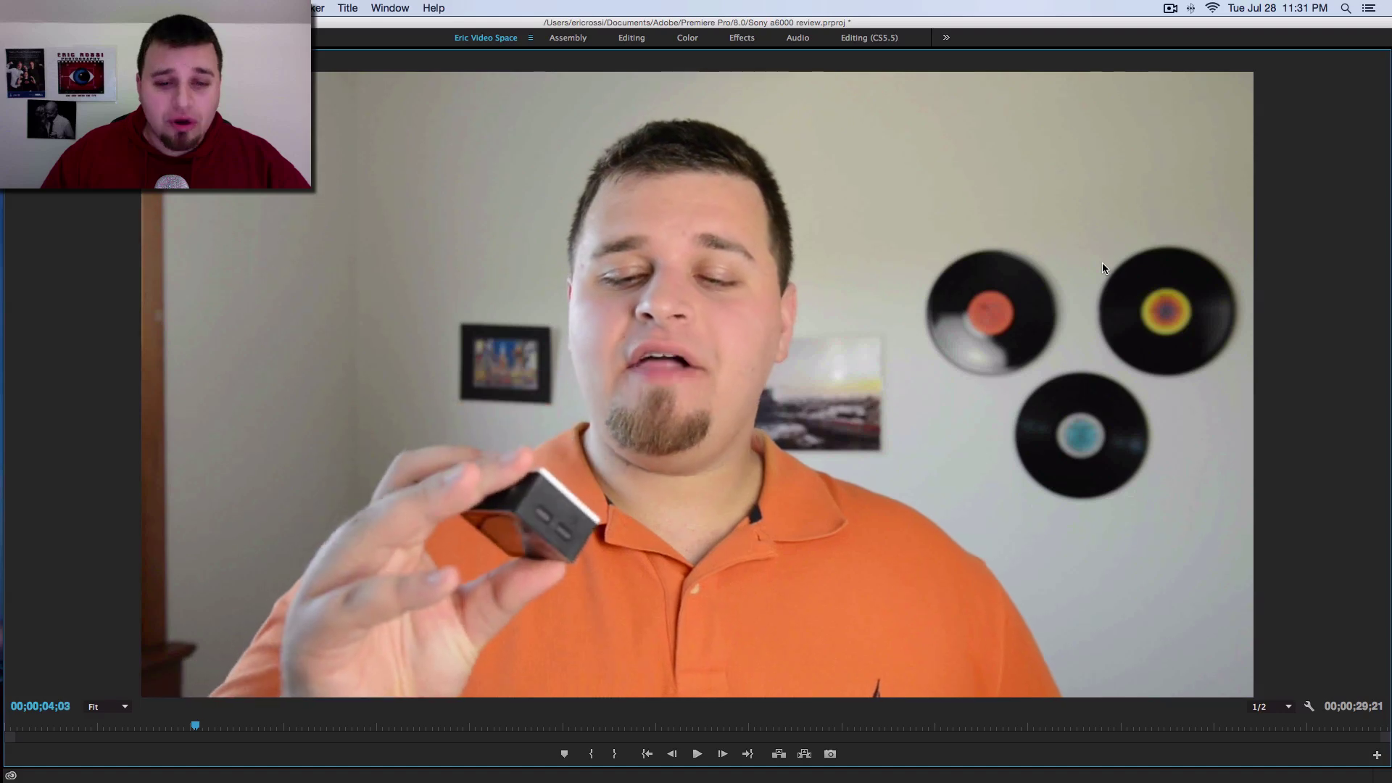
- Examine the first Morph Cut frame by frame in both directions, stopping at 00;00;03;22, and restore the normal panel layout
key("Left")
key("Left")
key("Left")
key("Left")
key("Left")
key("Left")
key("Left")
key("Left")
key("Left")
key("Left")
key("Left")
key("Left")
key("Left")
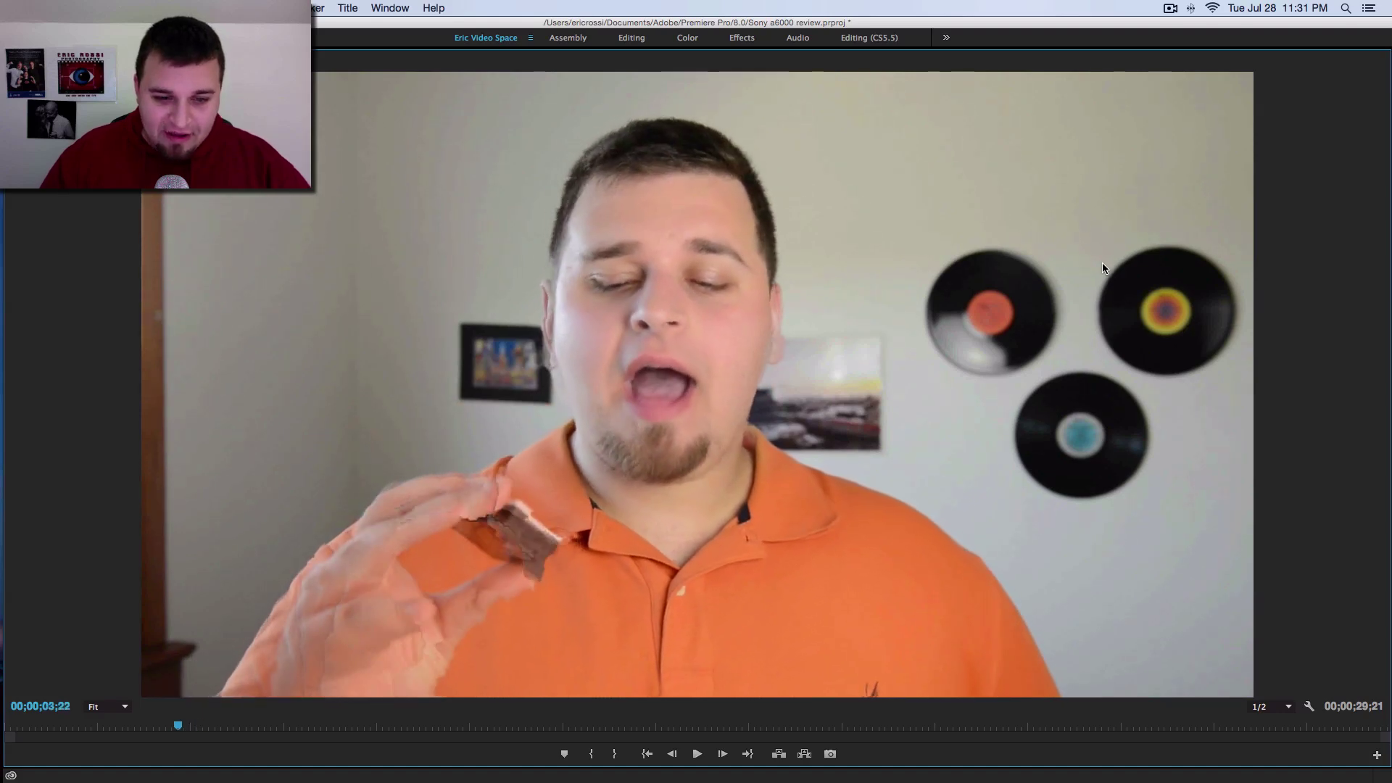
key("Right")
key("Right")
key("Right")
key("Right")
key("Right")
key("Right")
key("Left")
key("Left")
key("Left")
key("Left")
key("Left")
key("Left")
key("Left")
key("Left")
key("Left")
key("Left")
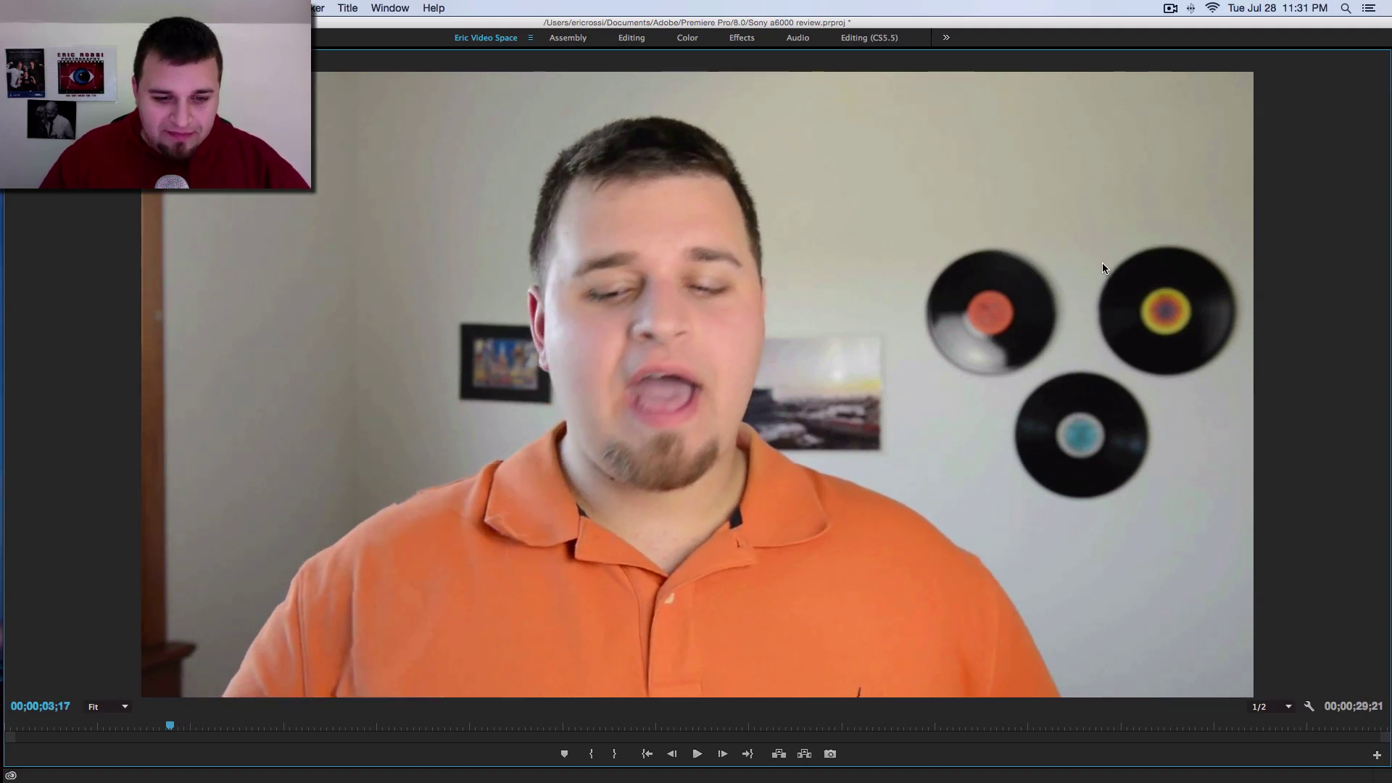
key("Right")
key("Right")
key("Right")
key("Right")
key("Right")
key("grave")
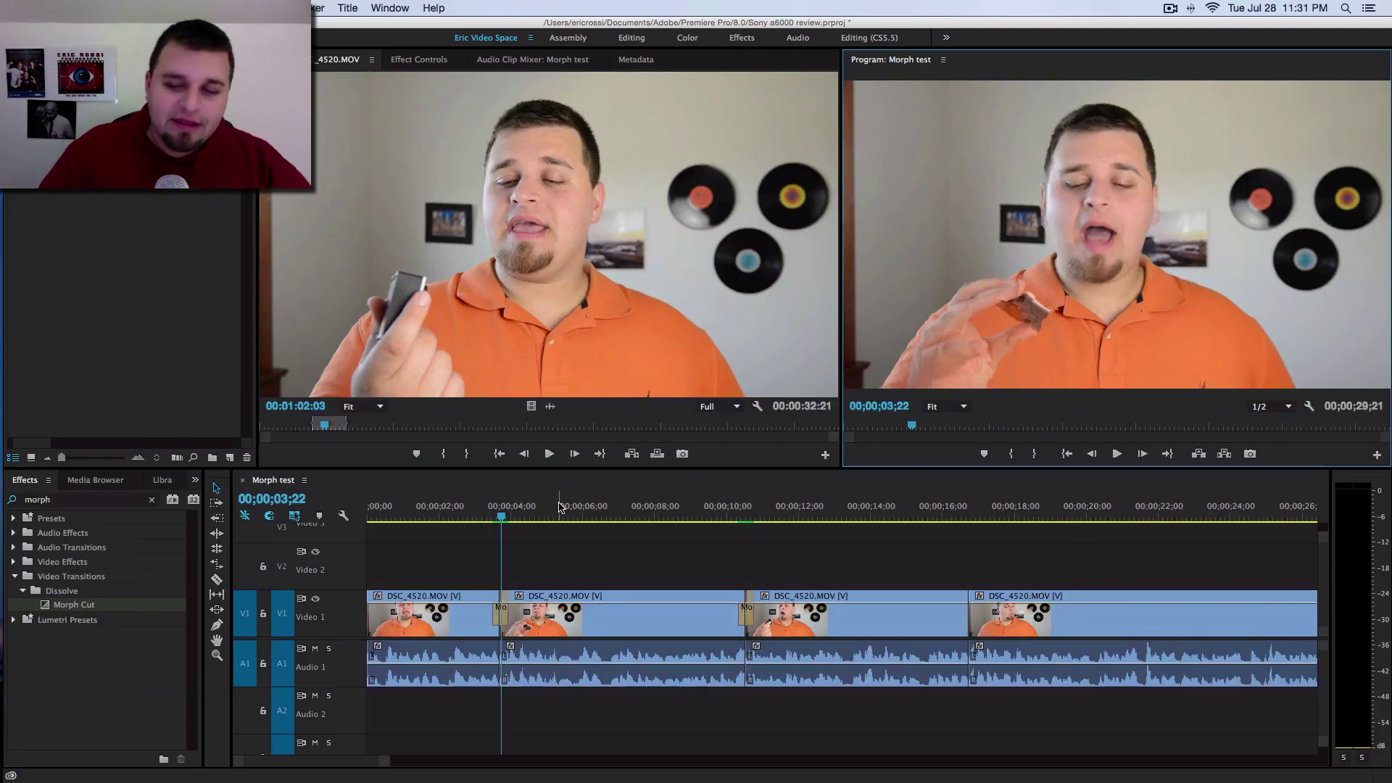
- Play the second Morph Cut transition in the maximized program monitor, starting from 00;00;09;17
left_click_drag(561, 506, 710, 506)
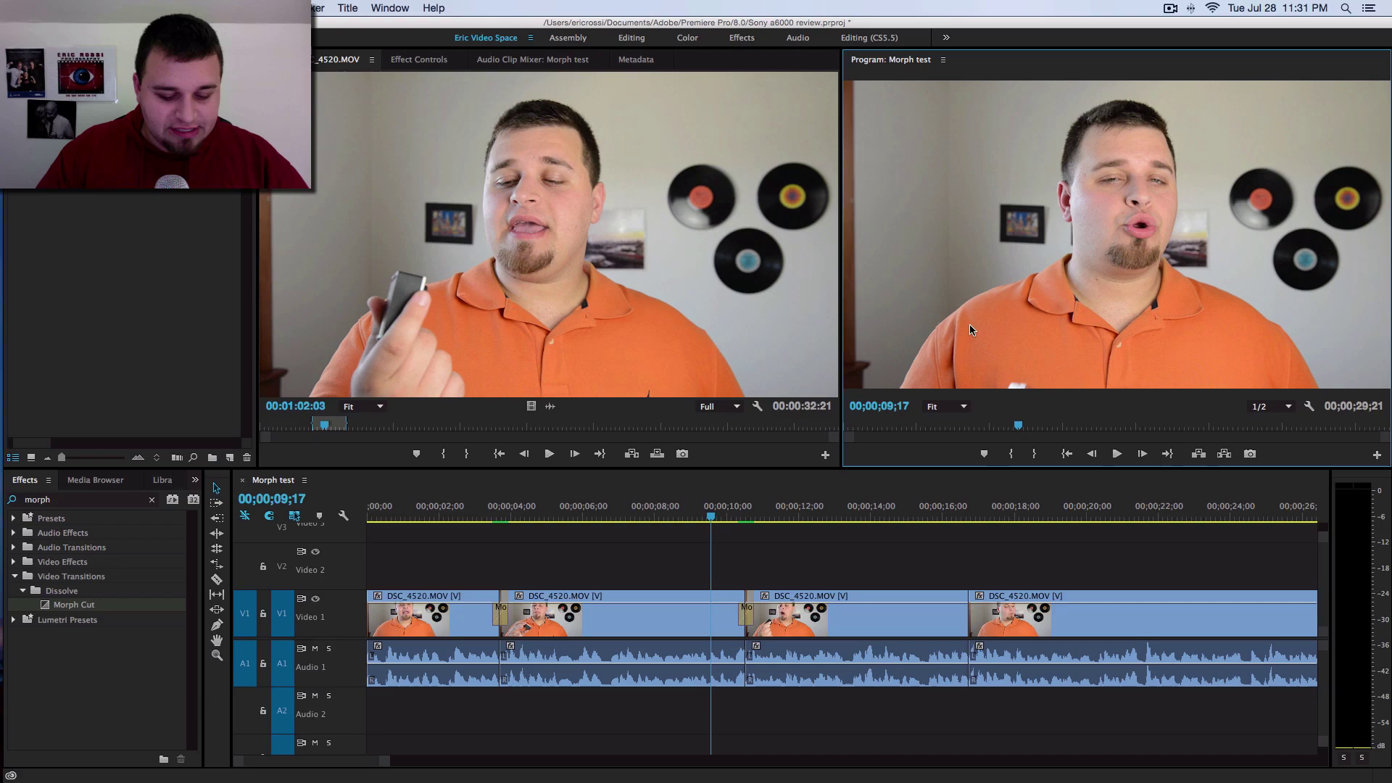
key("grave")
key("shift+k")
key("shift+k")
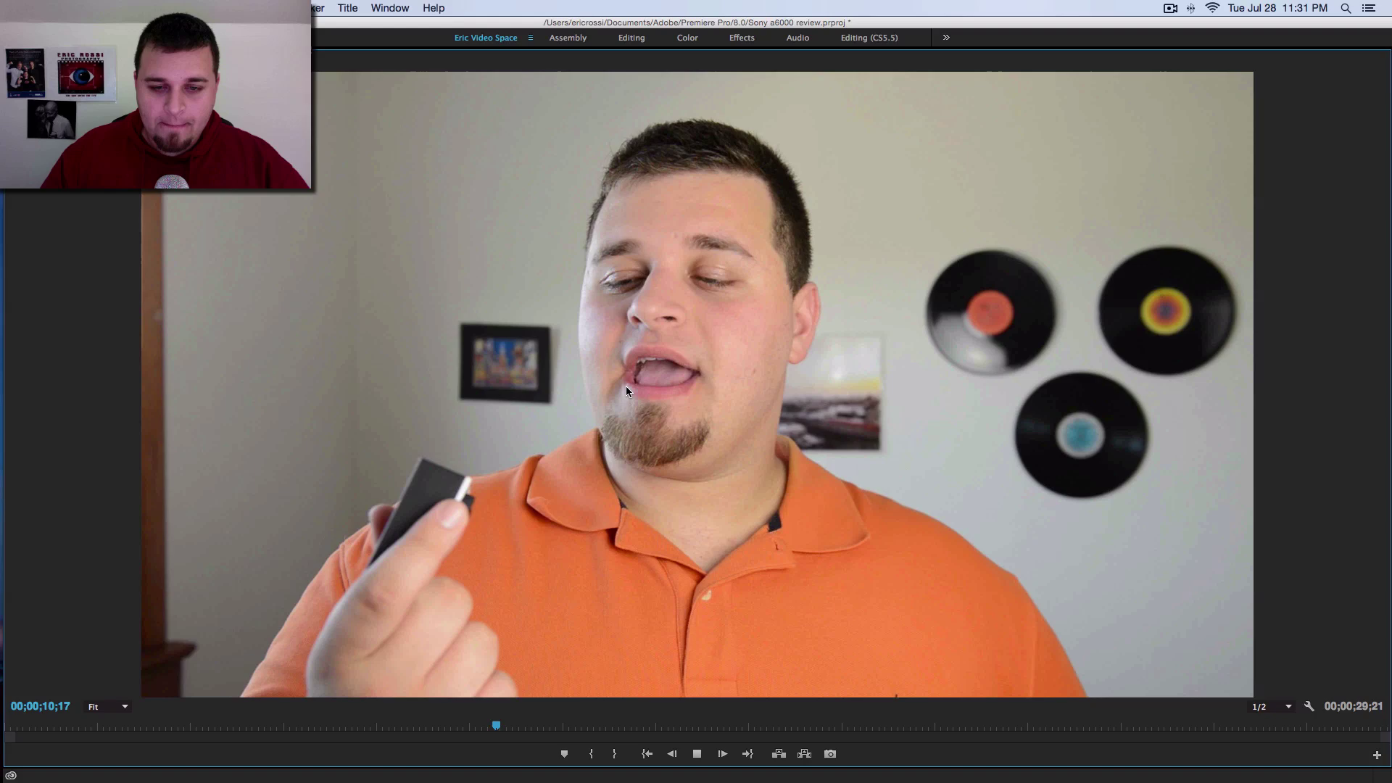
key("k")
- Examine the second Morph Cut frame by frame, stopping at 00;00;10;12, and restore the normal panel layout
key("Left")
key("Left")
key("Left")
key("Left")
key("Left")
key("Left")
key("Left")
key("Left")
key("Left")
key("Left")
key("Left")
key("Left")
key("Left")
key("Left")
key("Left")
key("Left")
key("Left")
key("Left")
key("Left")
key("Left")
key("Left")
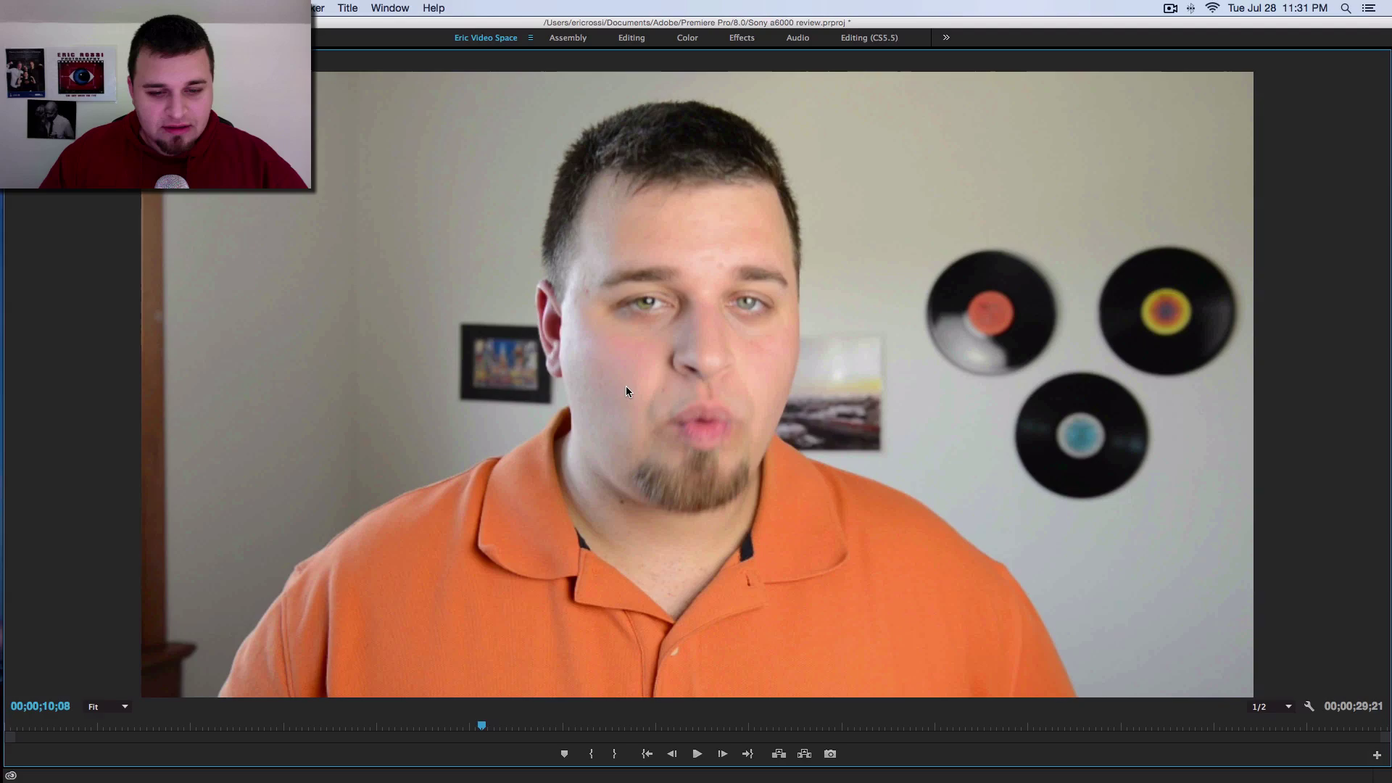
key("Right")
key("Right")
key("Right")
key("Right")
key("grave")
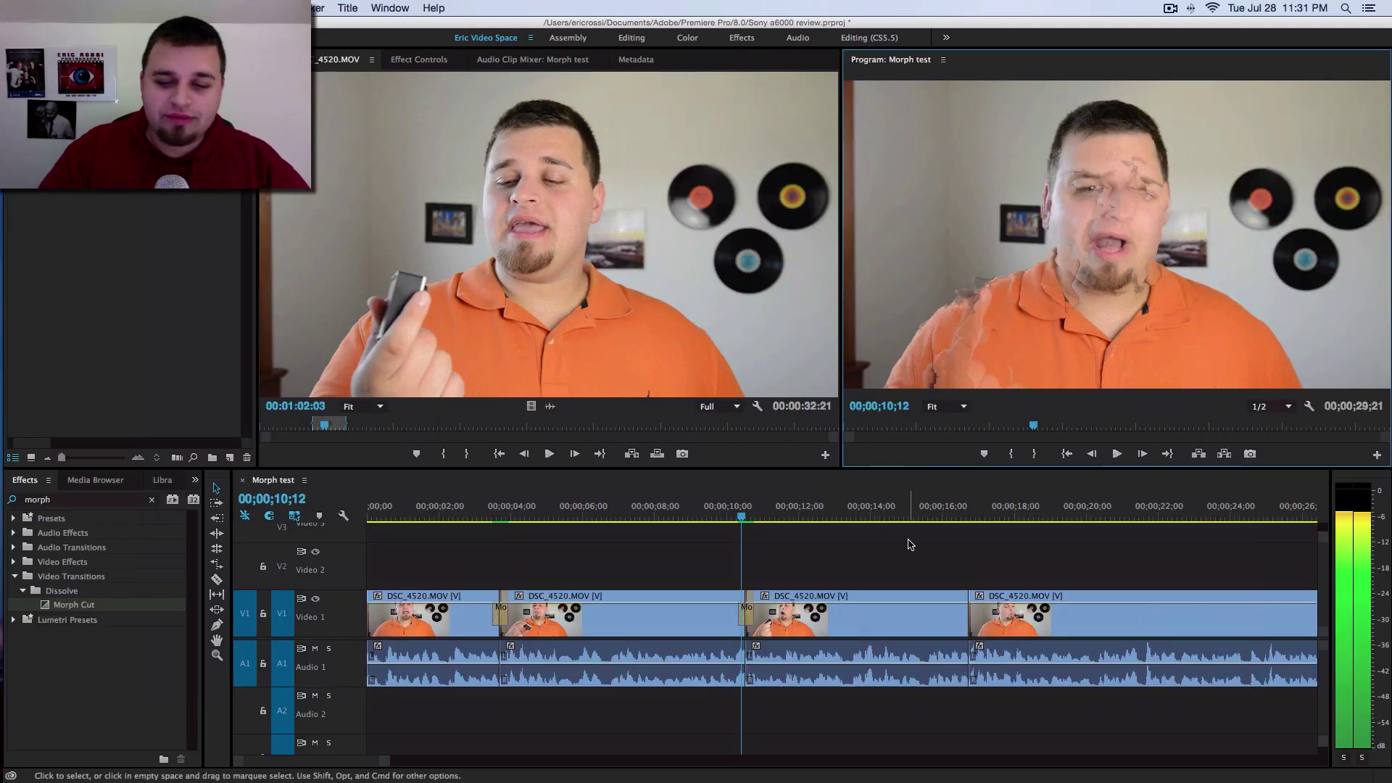
- Play the third cut without a transition in the maximized program monitor from about 00;00;16;01, run it backwards, and restore the layout
scroll(910, 544, "down", 3)
left_click(747, 509)
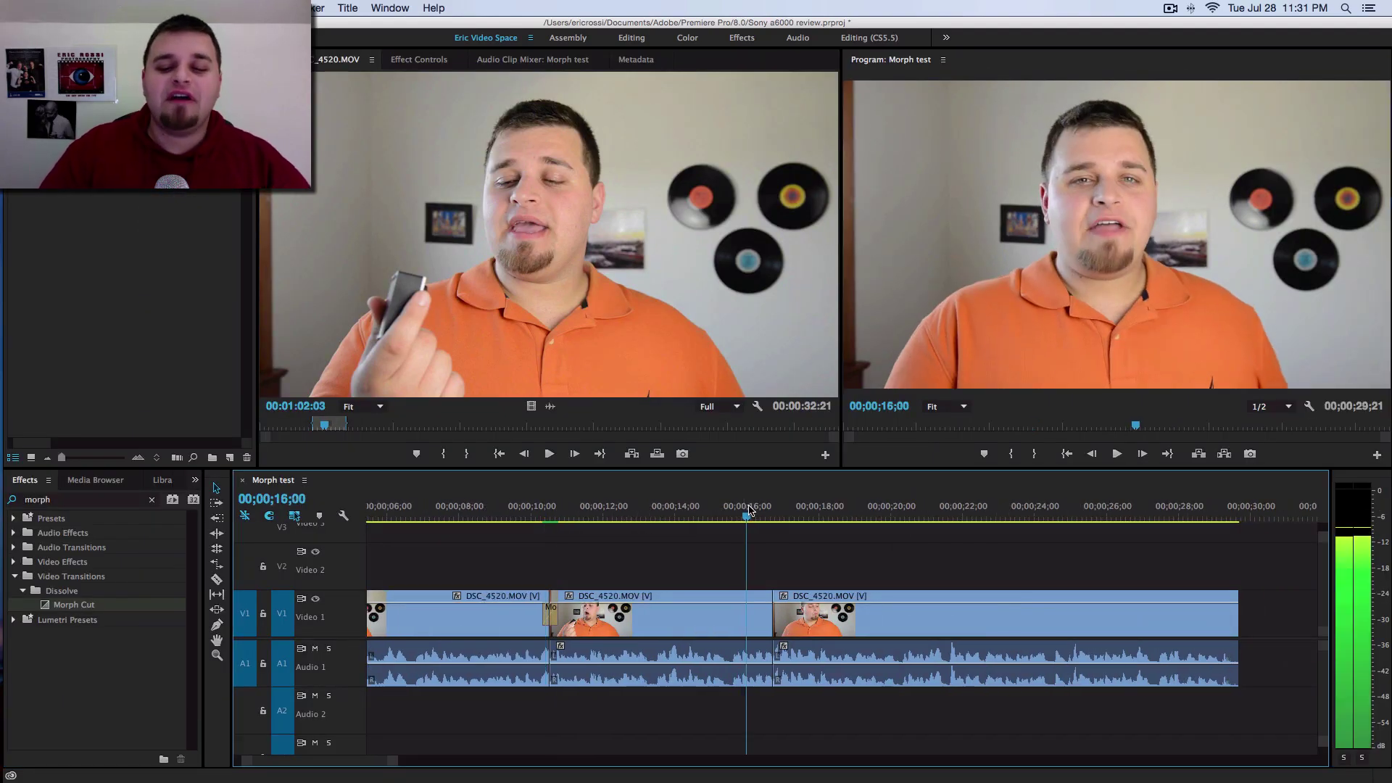
left_click(970, 303)
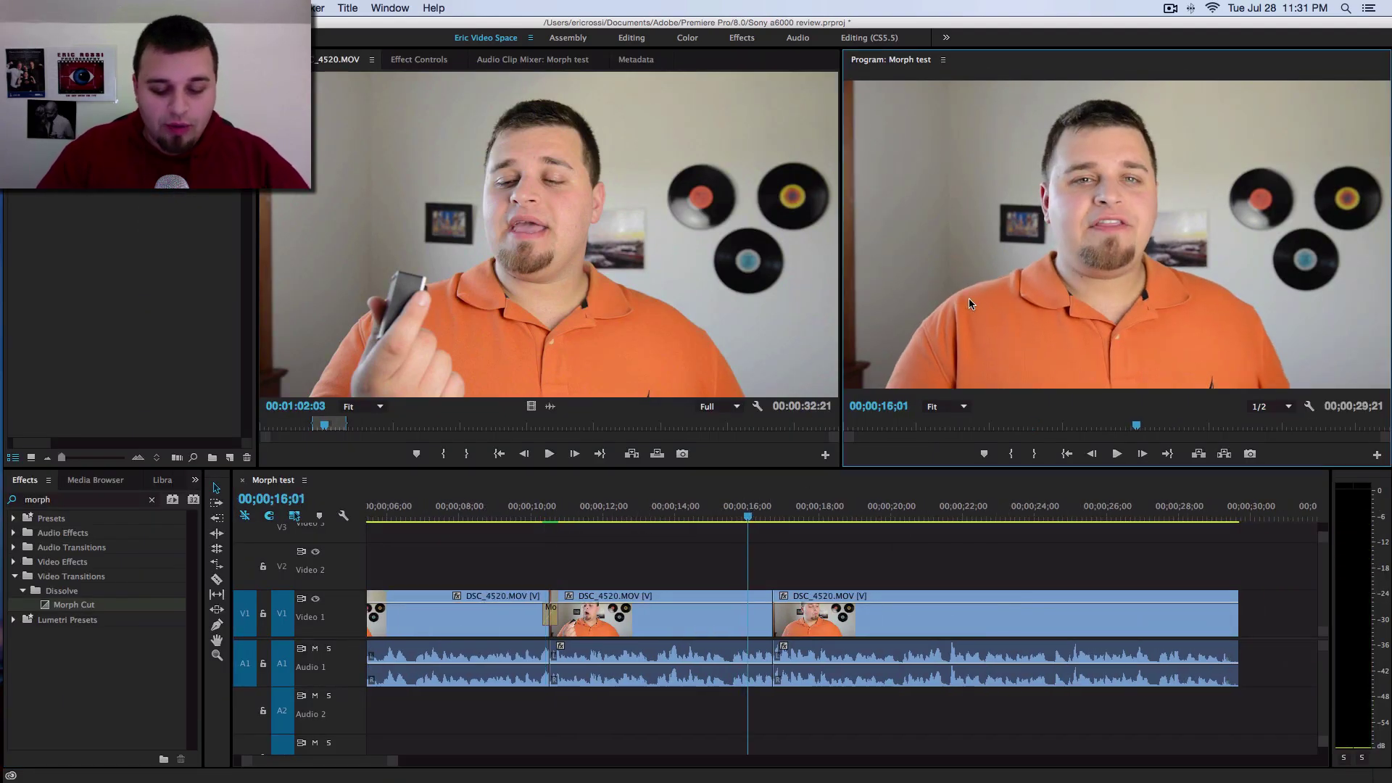
key("grave")
key("space")
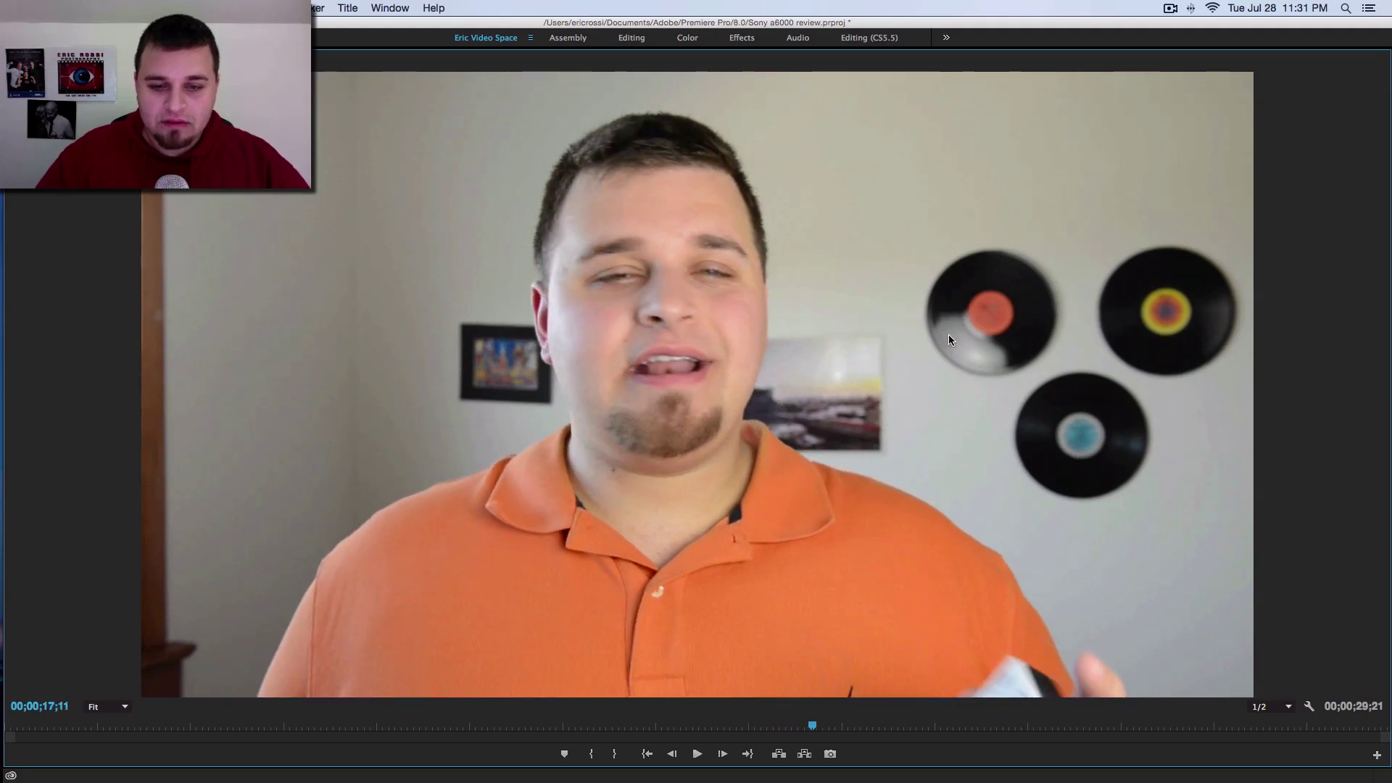
key("j")
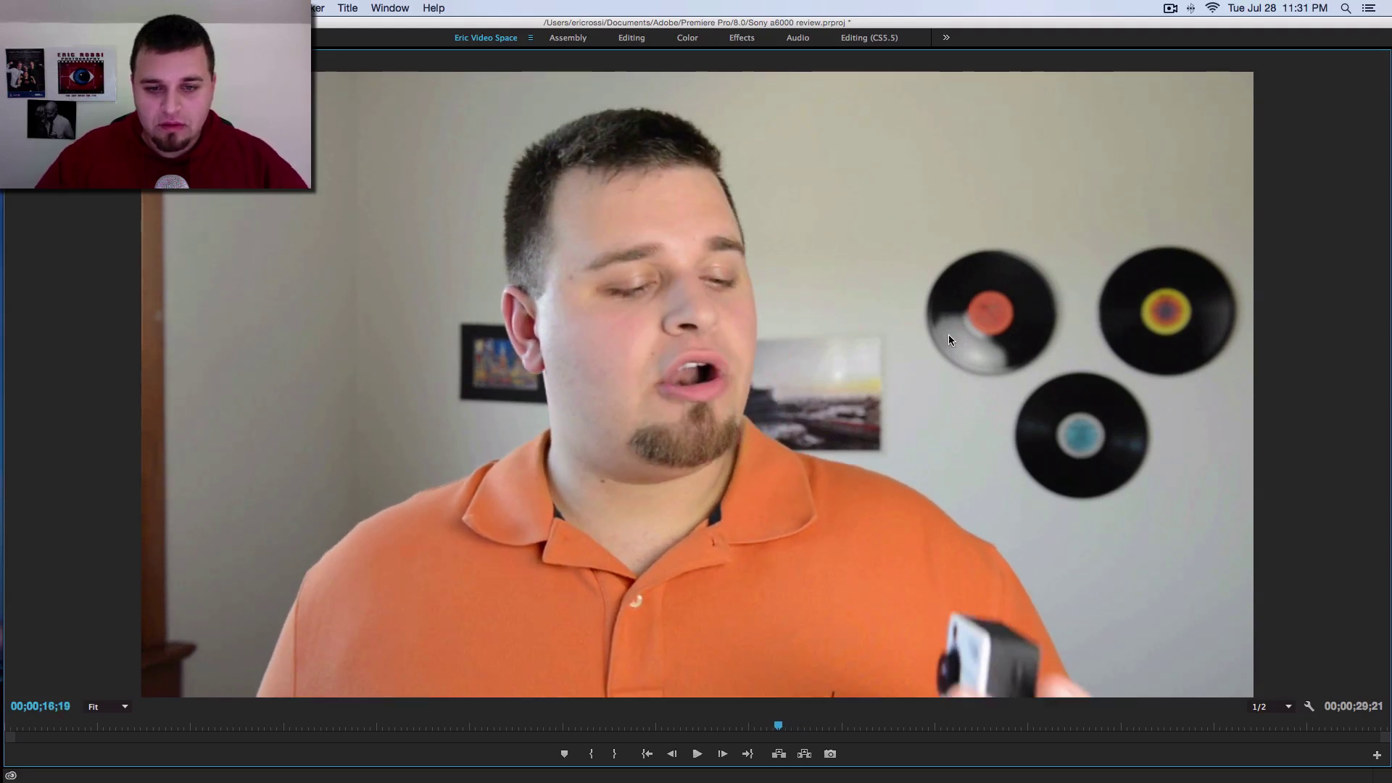
key("grave")
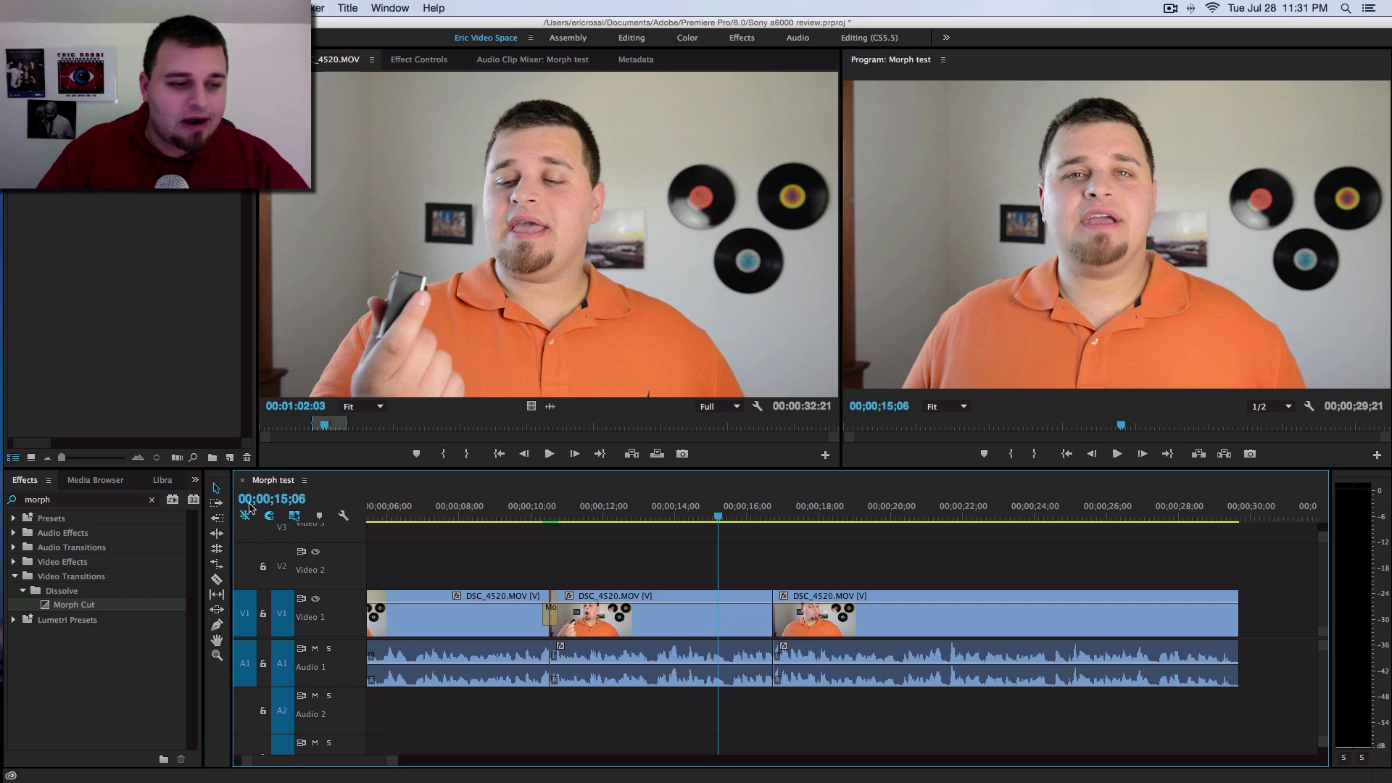
- Add the Morph Cut transition to the third cut on Video 1 and set its duration to 13 frames
left_click_drag(46, 609, 776, 618)
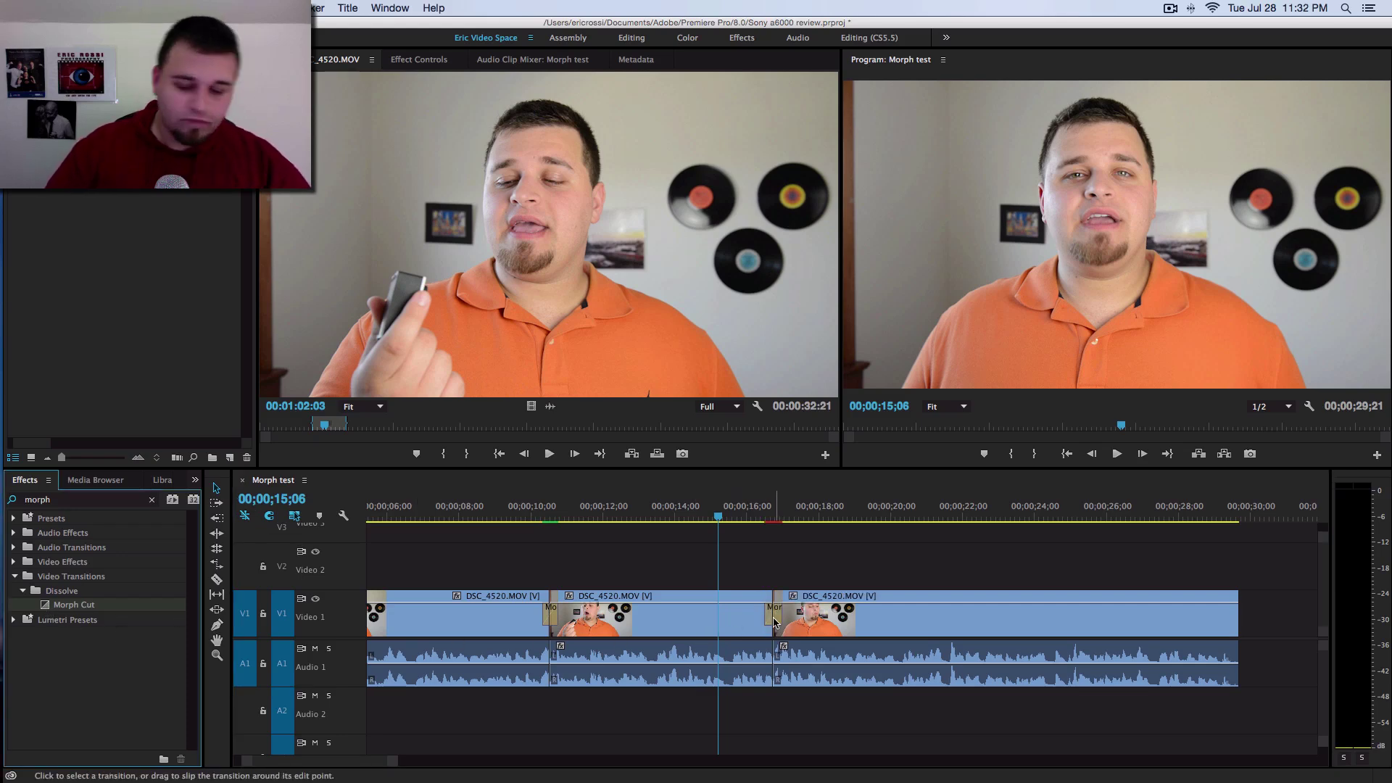
left_click(774, 619)
double_click(774, 618)
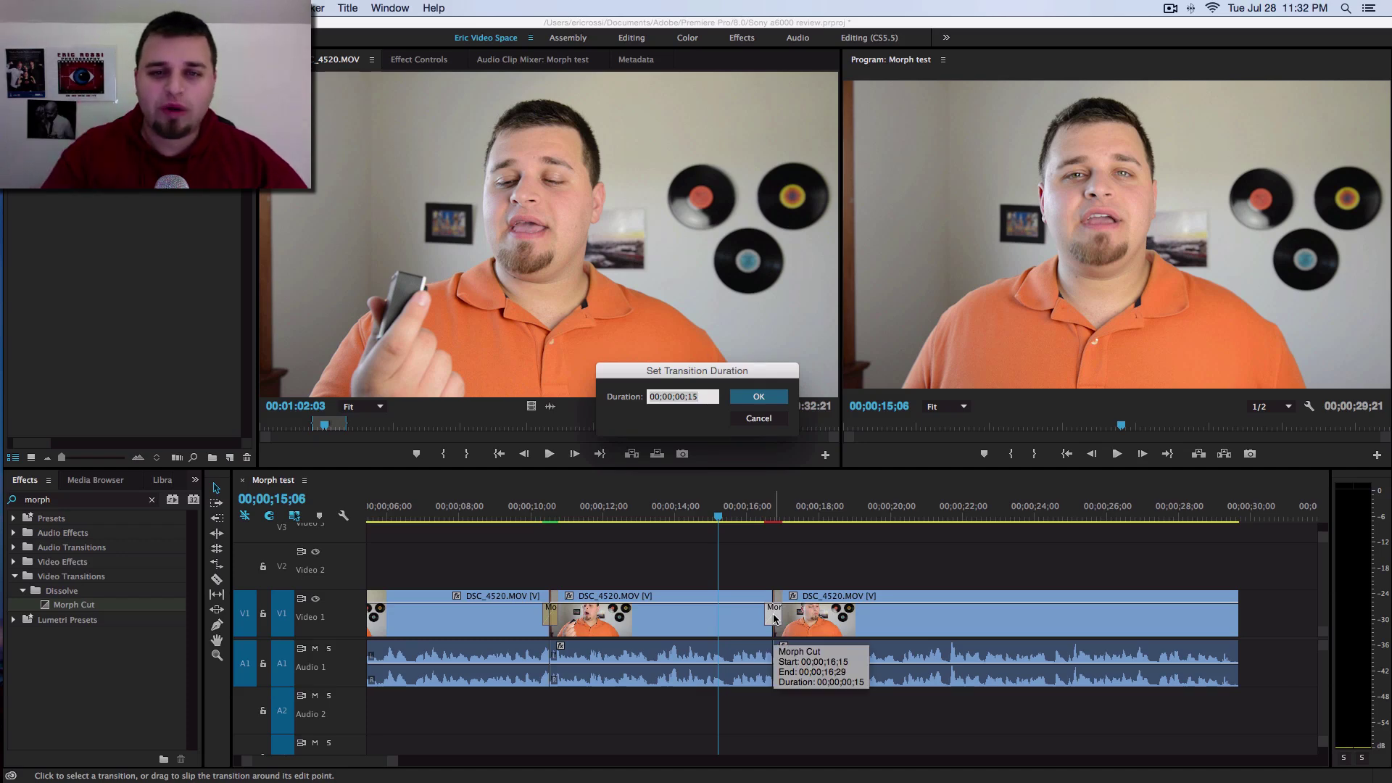
key("Right")
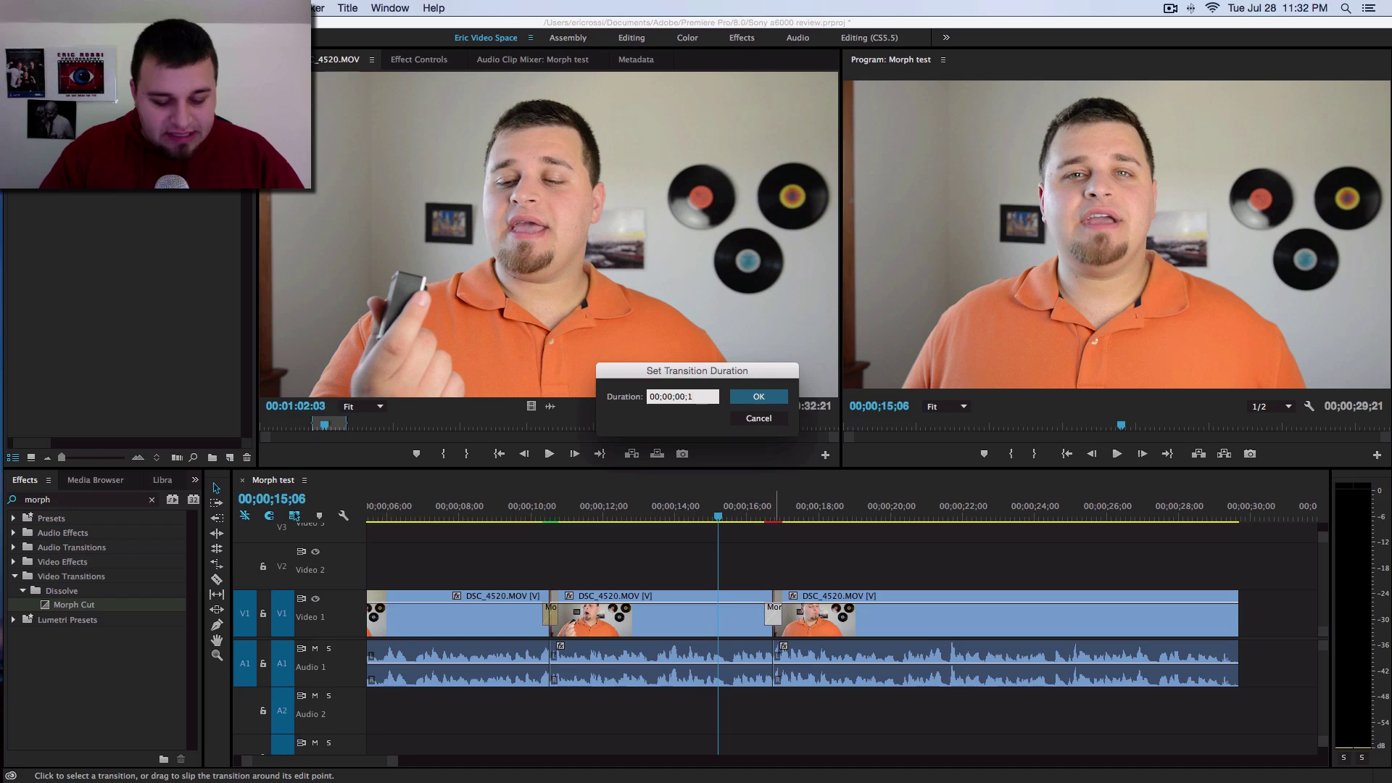
type("3")
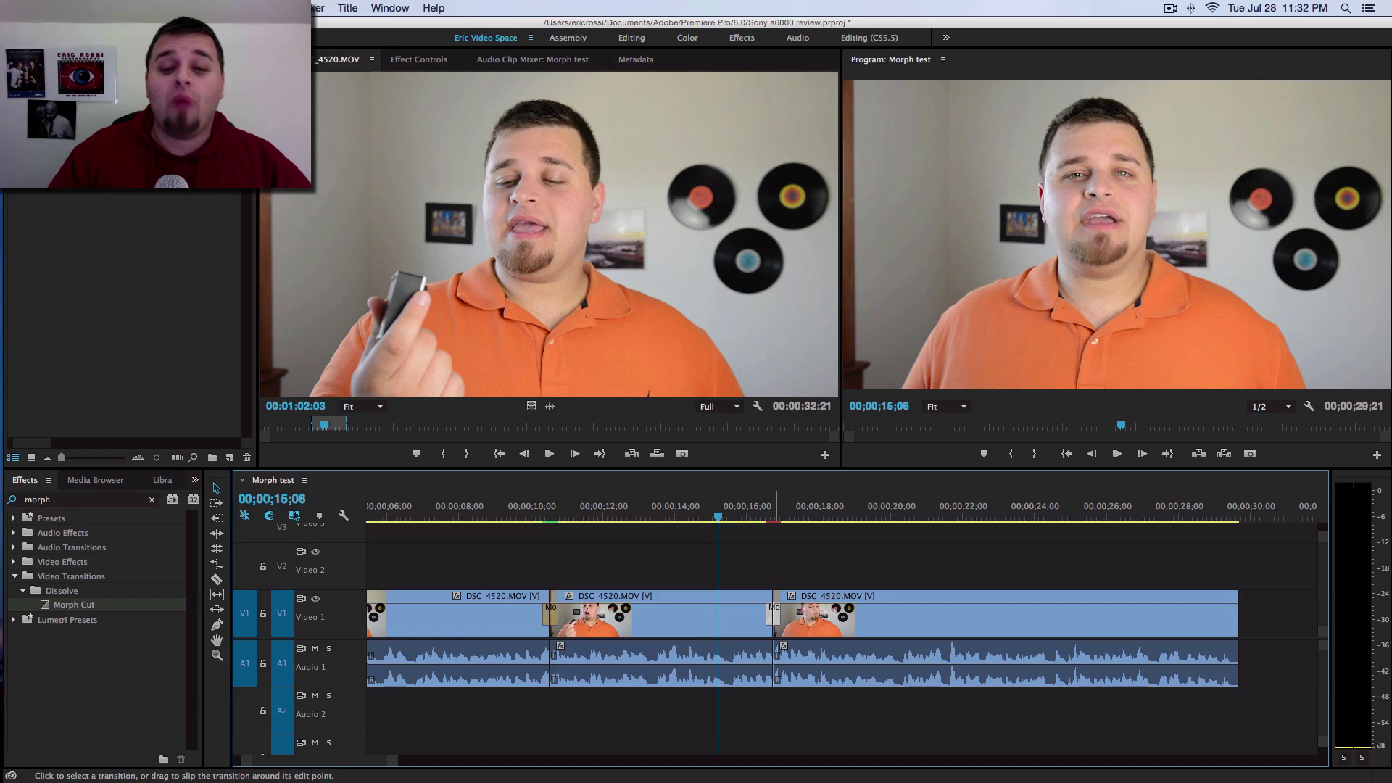
- Check the third Morph Cut's duration and Effect Controls settings without changing them, and return to the source clip view
left_click(775, 513)
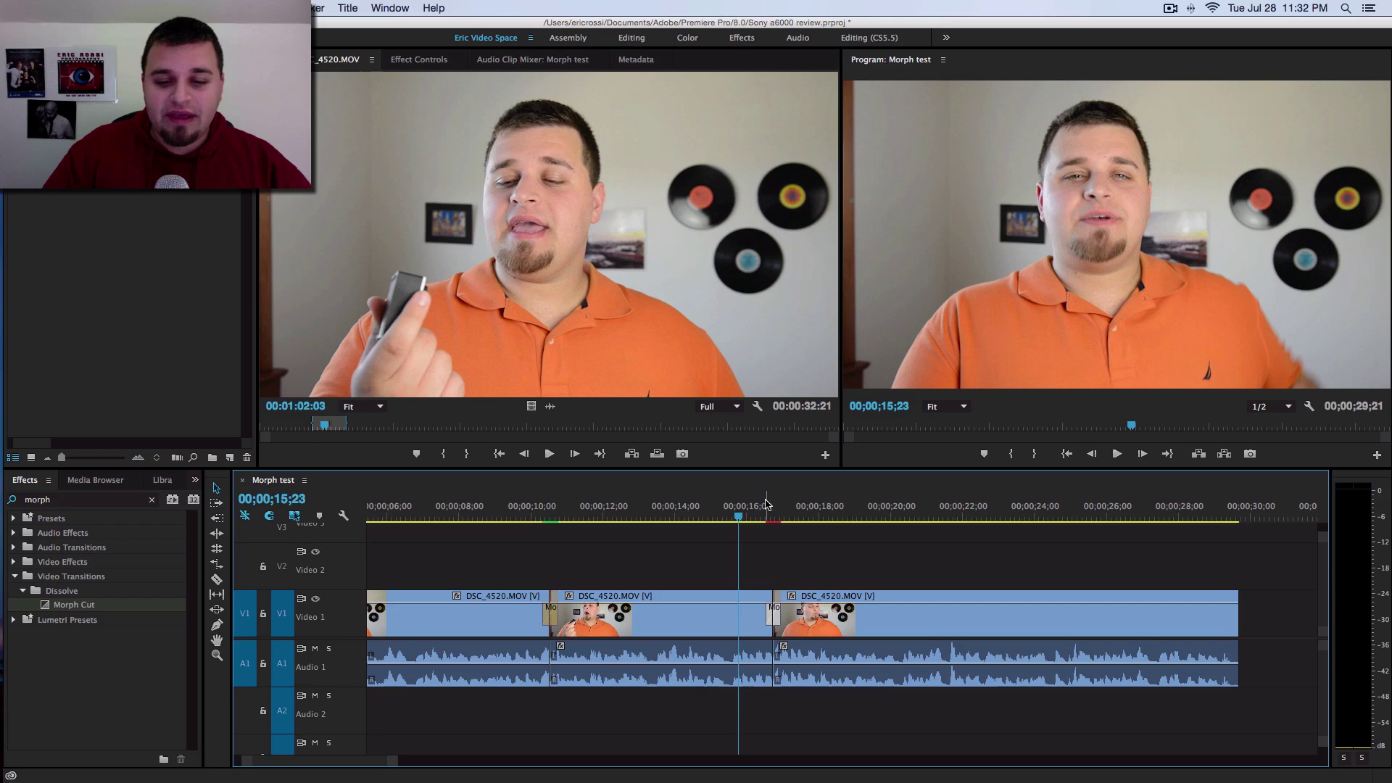
left_click(774, 514)
double_click(771, 617)
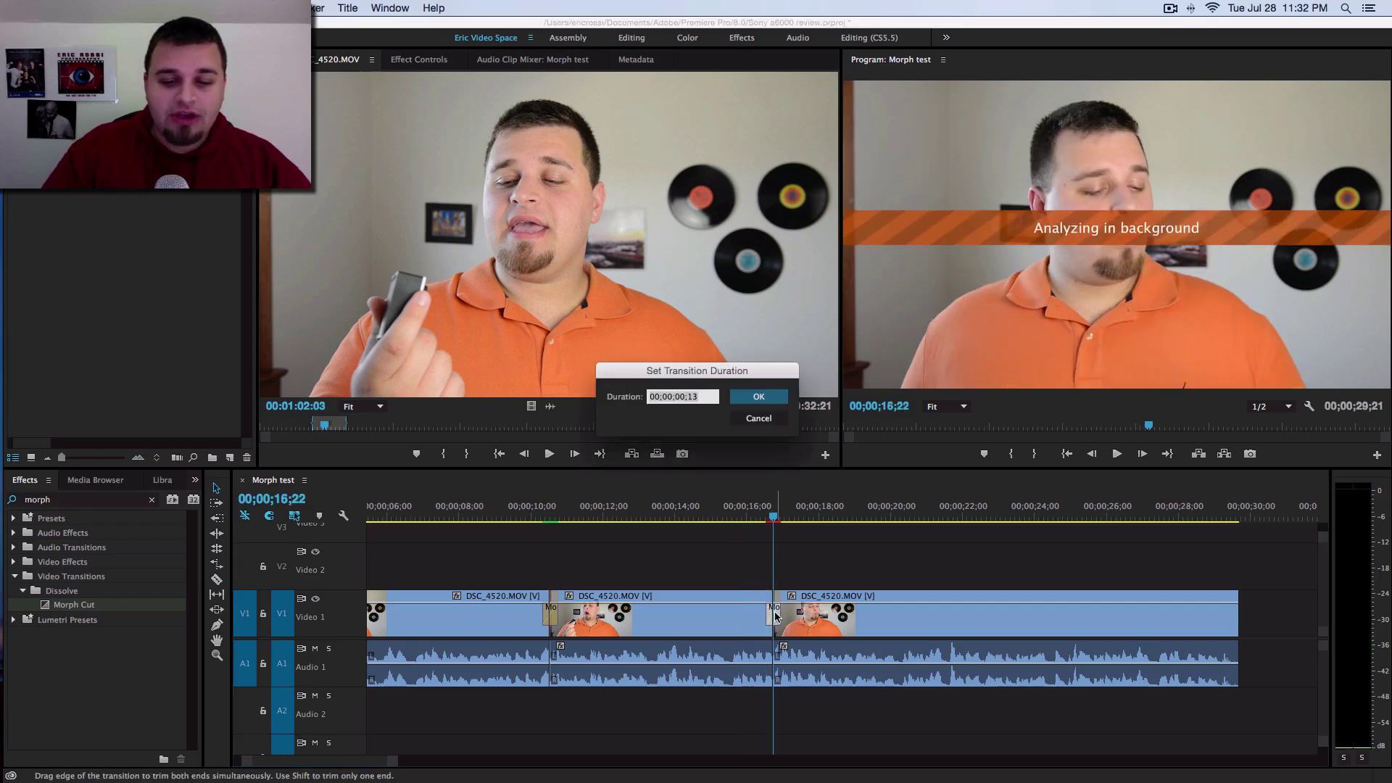
left_click(758, 419)
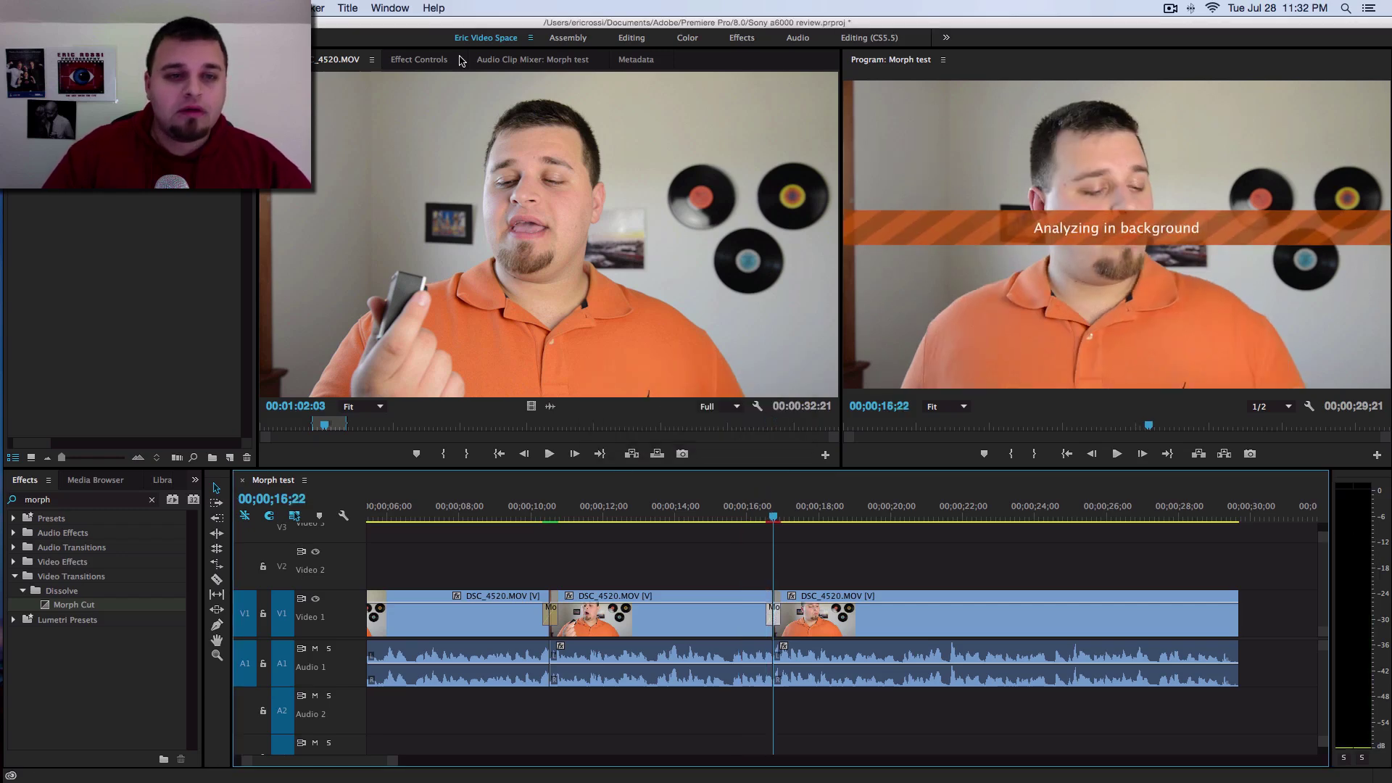
left_click(413, 59)
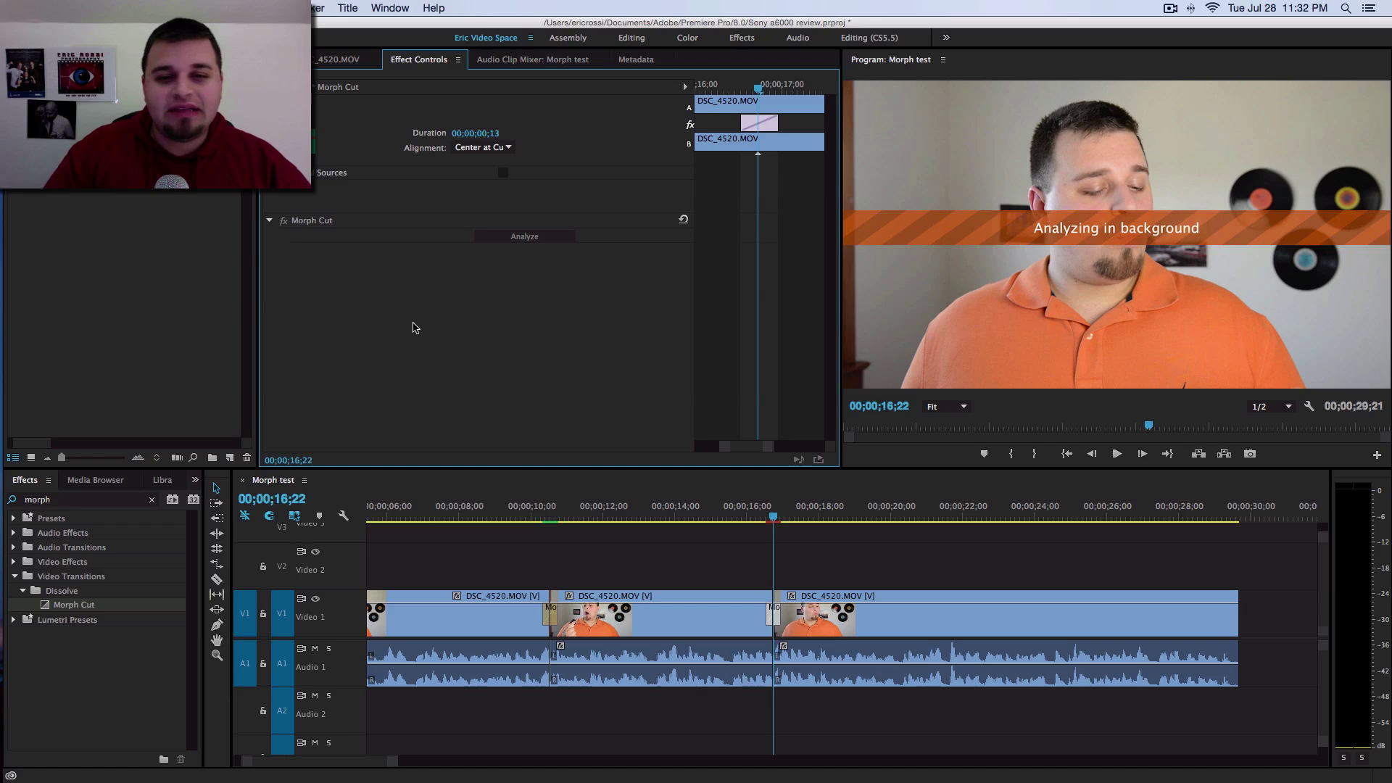
left_click(324, 63)
- Render the Morph test sequence's effects and stop the playback that follows
left_click(798, 540)
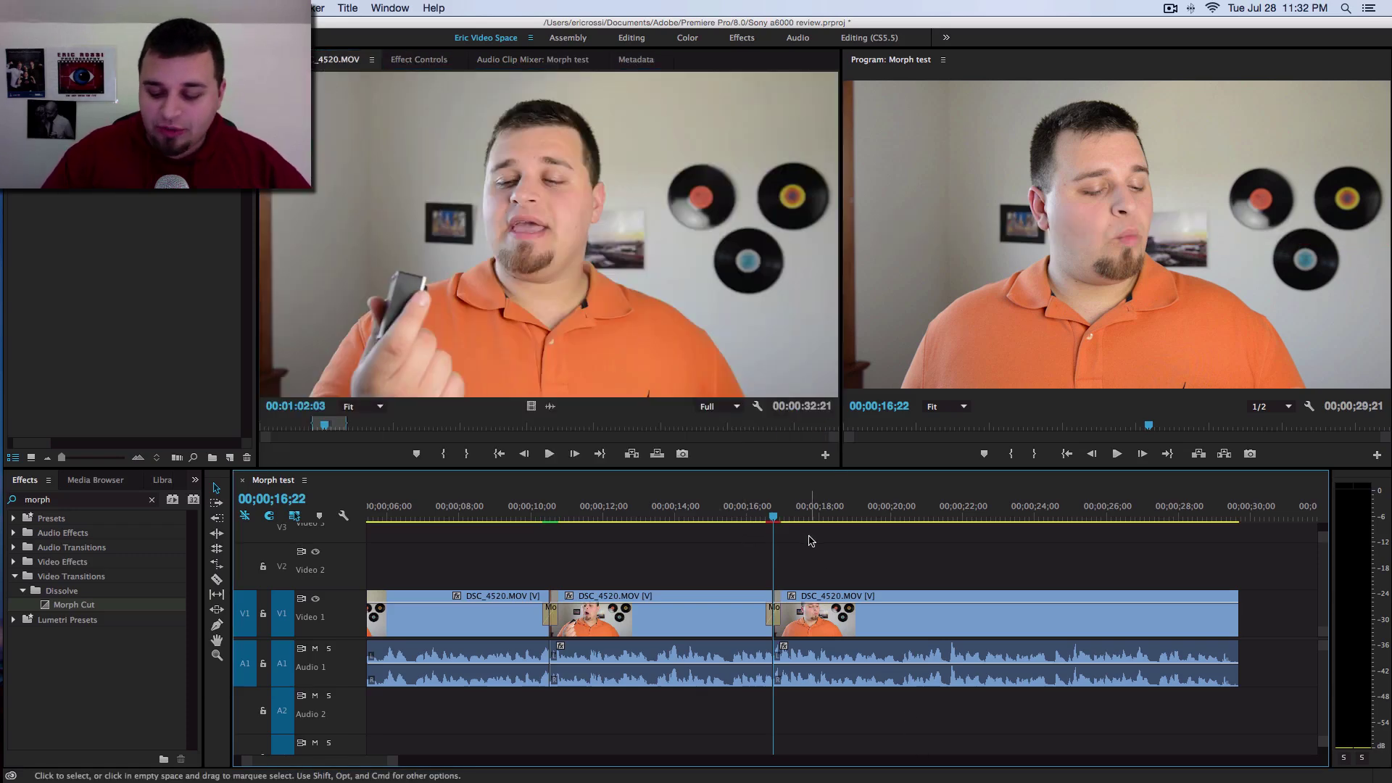
key("Return")
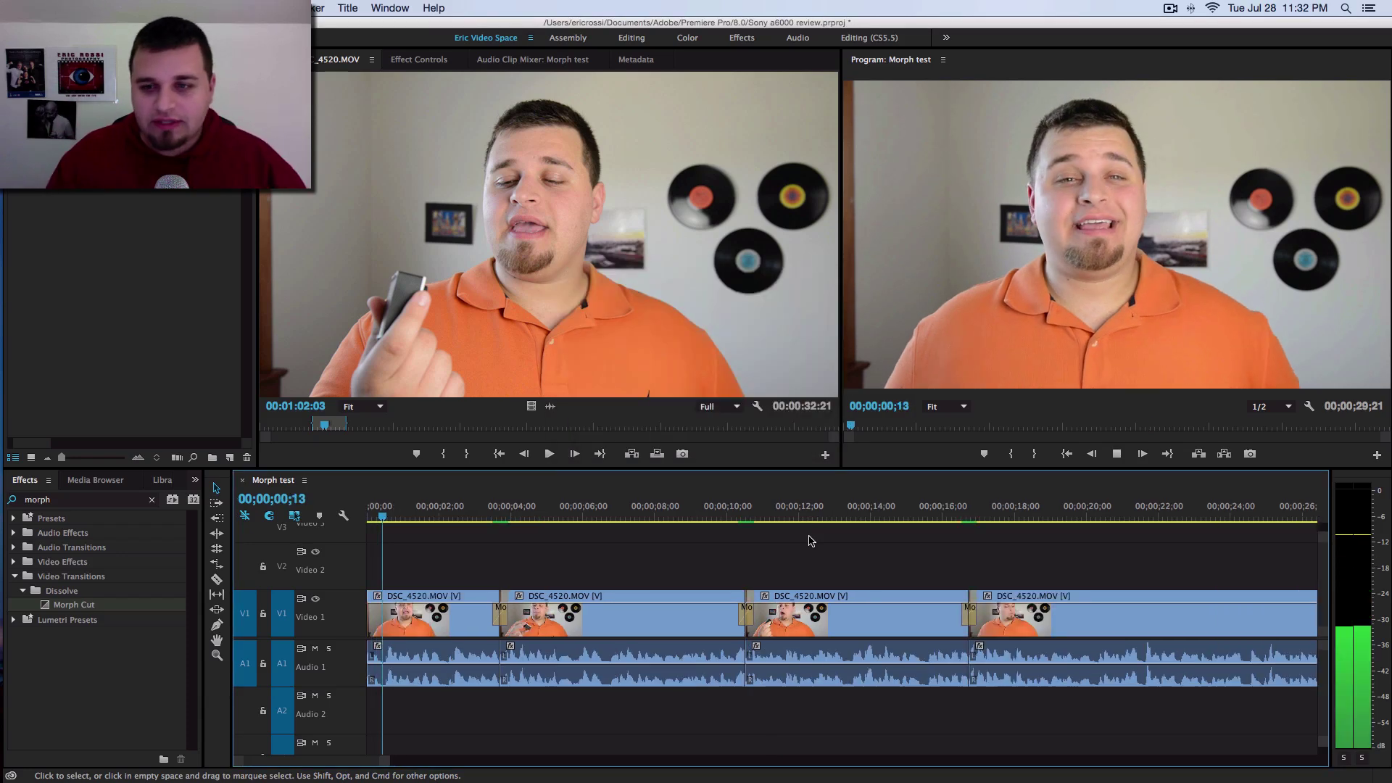
key("space")
- Play the third Morph Cut in the maximized program monitor from 00;00;15;29 to 00;00;18;02
scroll(808, 565, "down", 5)
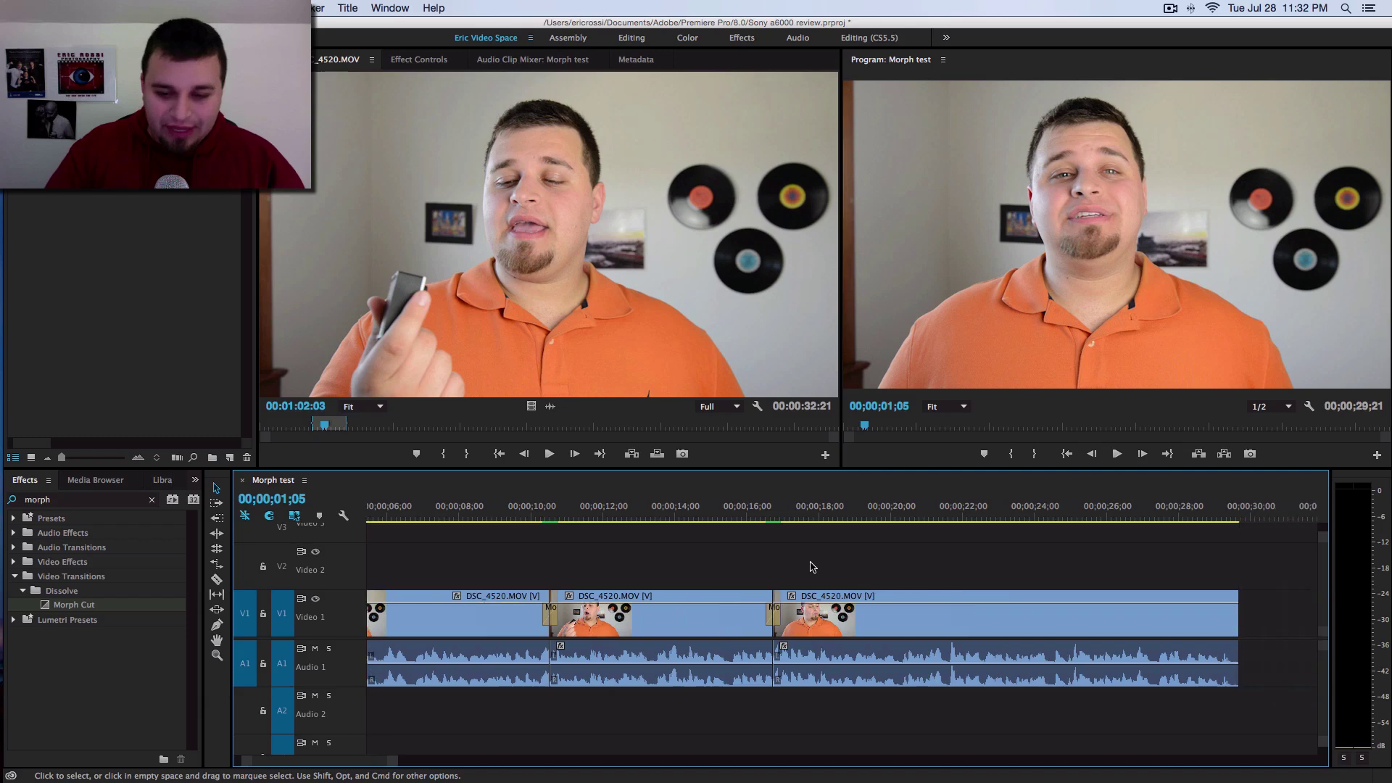
left_click(703, 502)
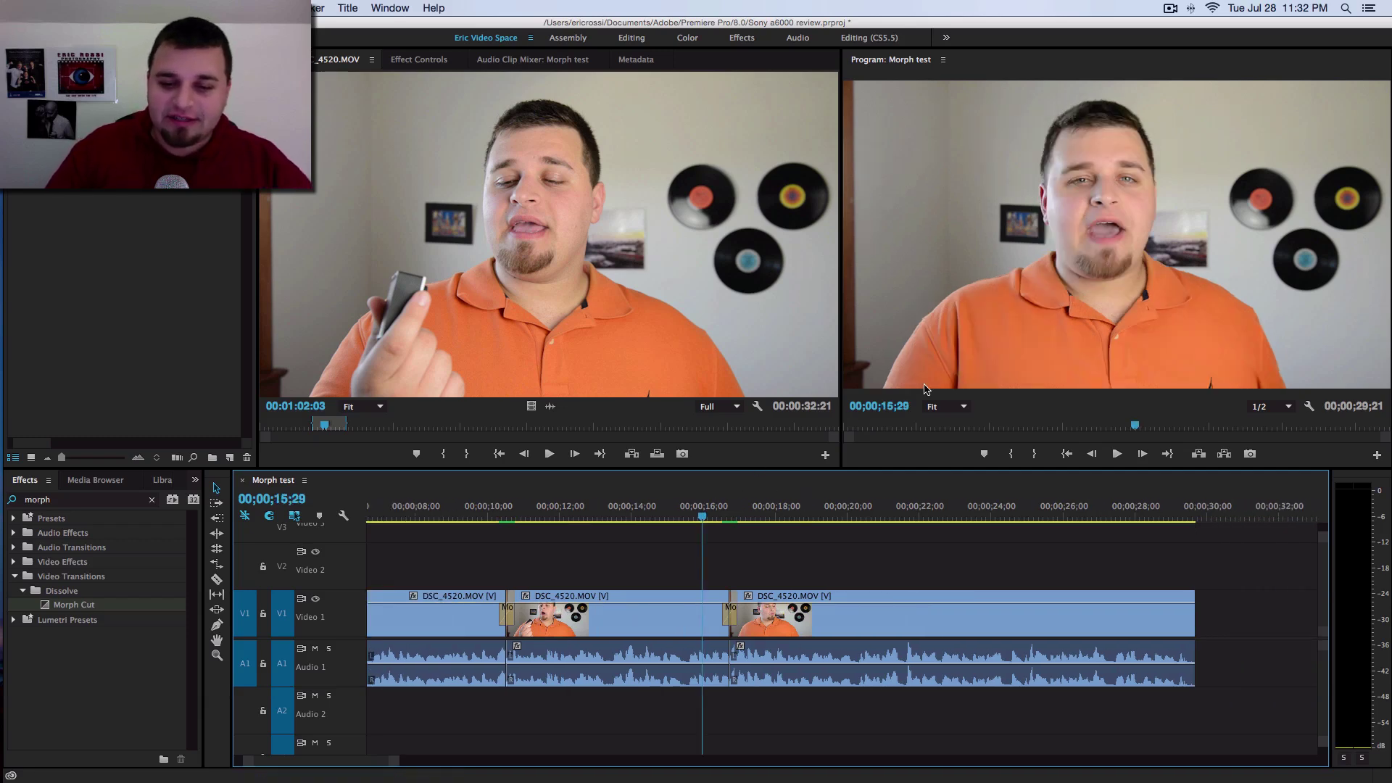
left_click(964, 327)
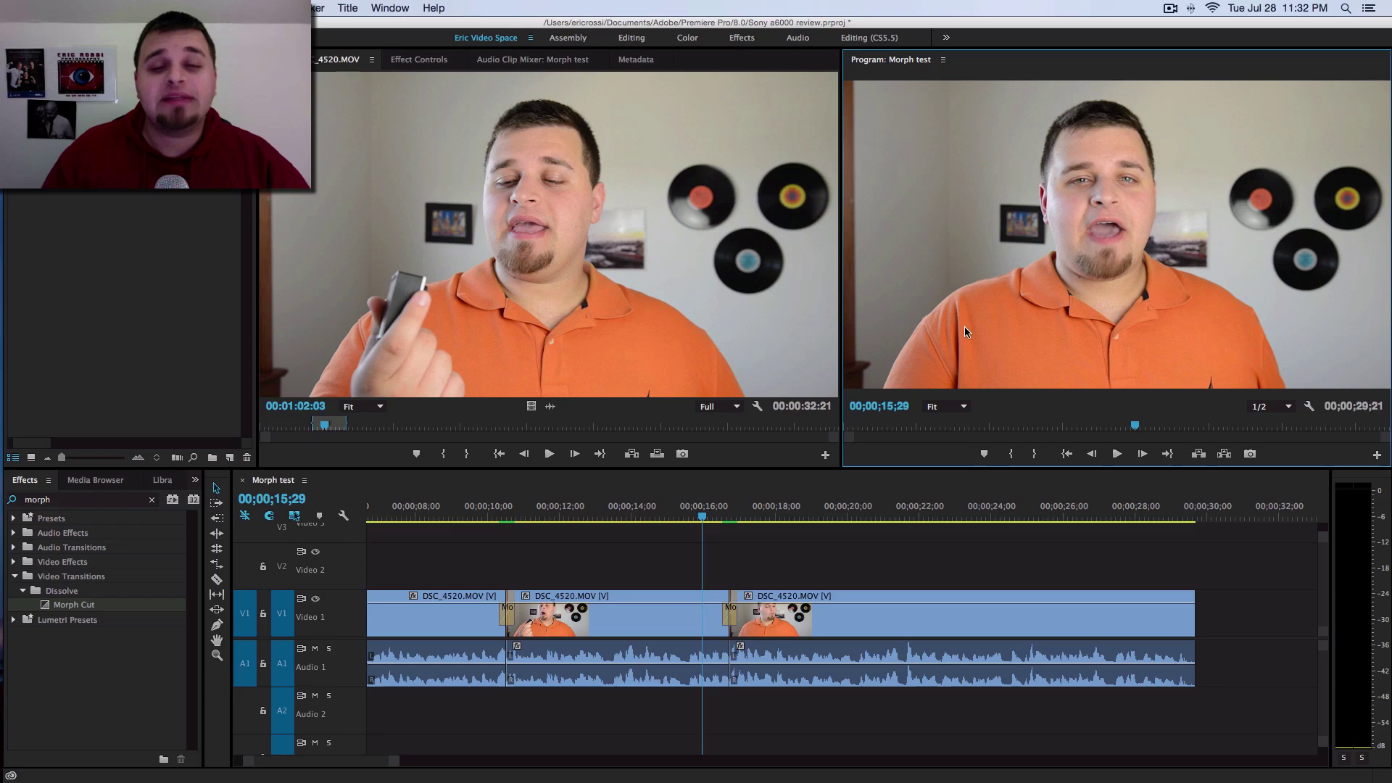
key("grave")
key("space")
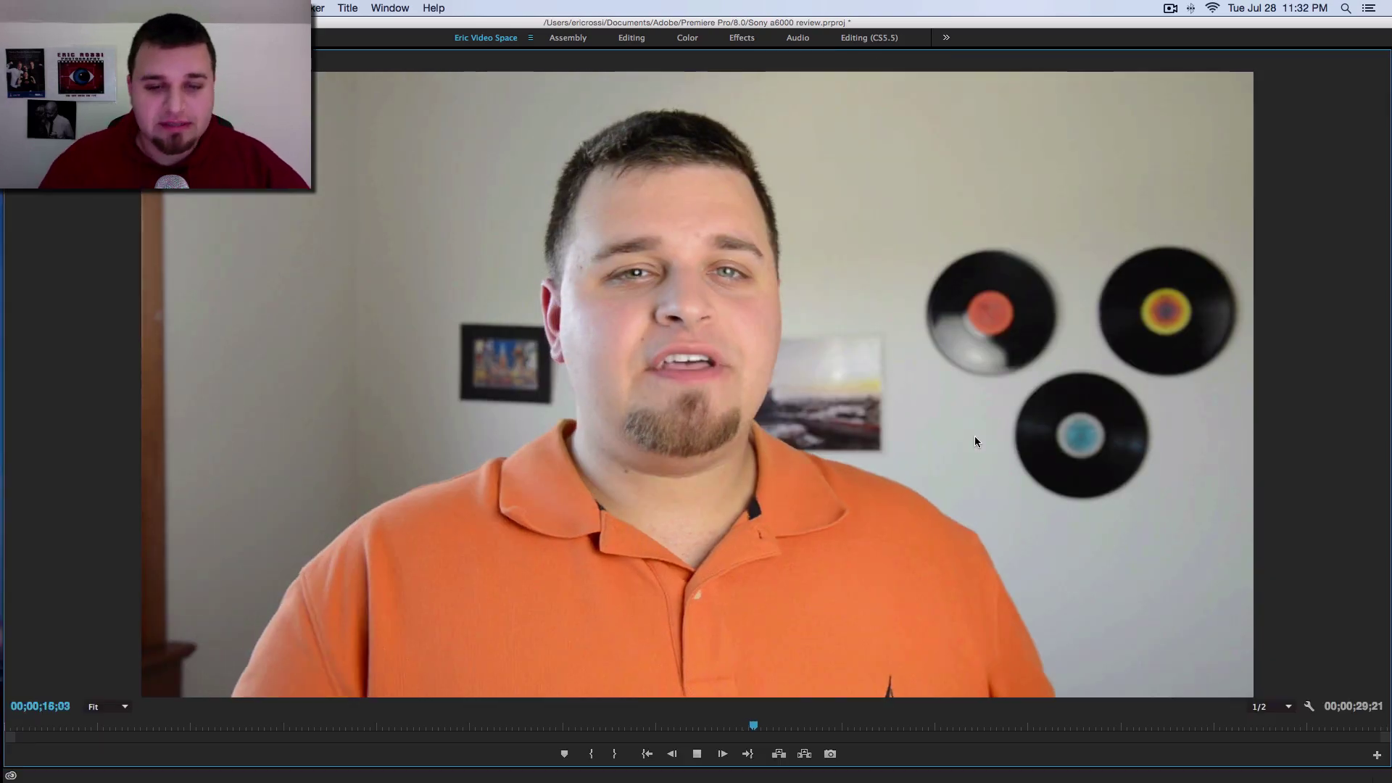
key("space")
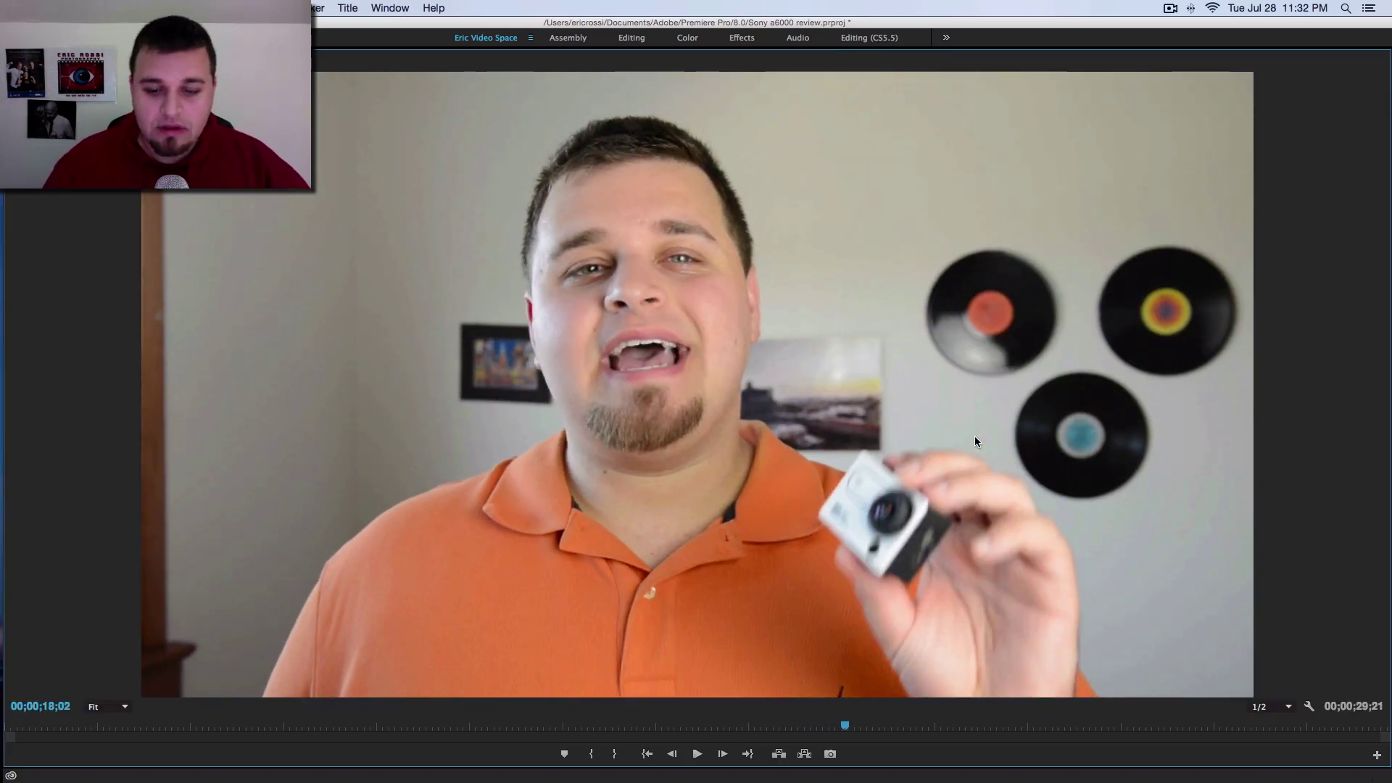
- Examine the third Morph Cut frame by frame, backwards and forwards, between 00;00;18;02 and 00;00;16;12
key("Left")
key("Left")
key("Left")
key("Left")
key("Left")
key("Left")
key("Left")
key("Left")
key("Left")
key("Left")
key("Left")
key("Left")
key("Left")
key("Left")
key("Left")
key("Left")
key("Left")
key("Left")
key("Left")
key("Left")
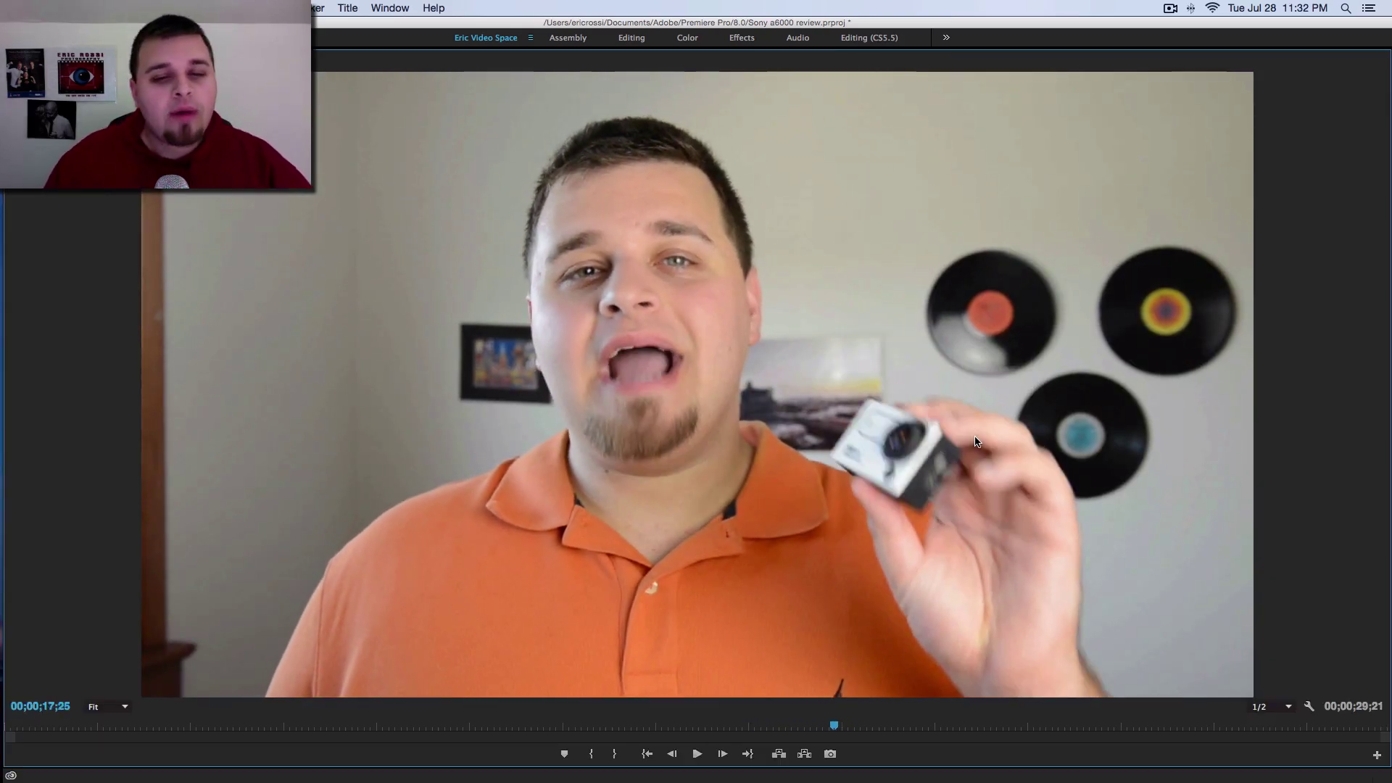
key("Left")
key("Left")
key("Left")
key("Left")
key("Left")
key("Left")
key("Left")
key("Left")
key("Left")
key("Left")
key("Left")
key("Left")
key("Left")
key("Left")
key("Left")
key("Left")
key("Left")
key("Left")
key("Left")
key("Left")
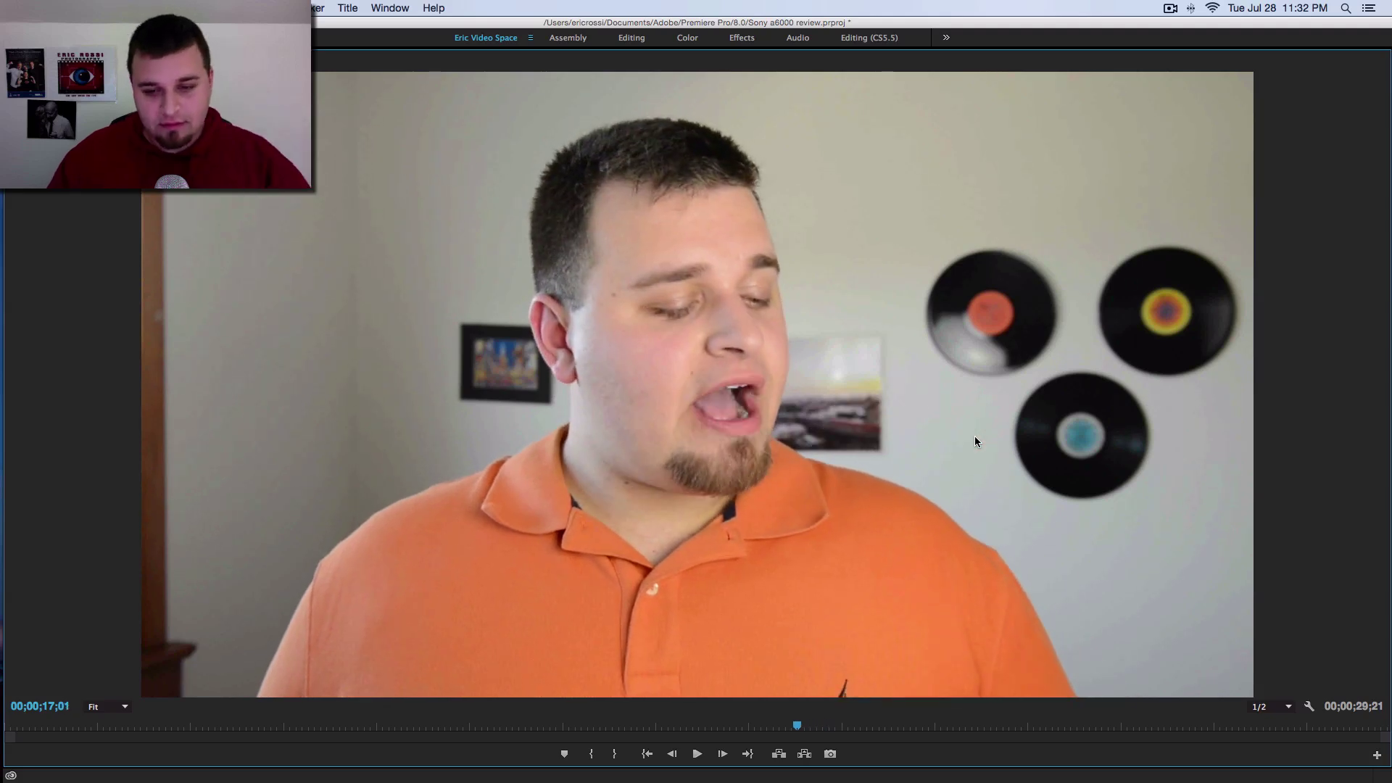
key("Right")
key("Right")
key("Right")
key("Right")
key("Right")
key("Right")
key("Right")
key("Right")
key("Right")
key("Right")
key("Right")
key("Right")
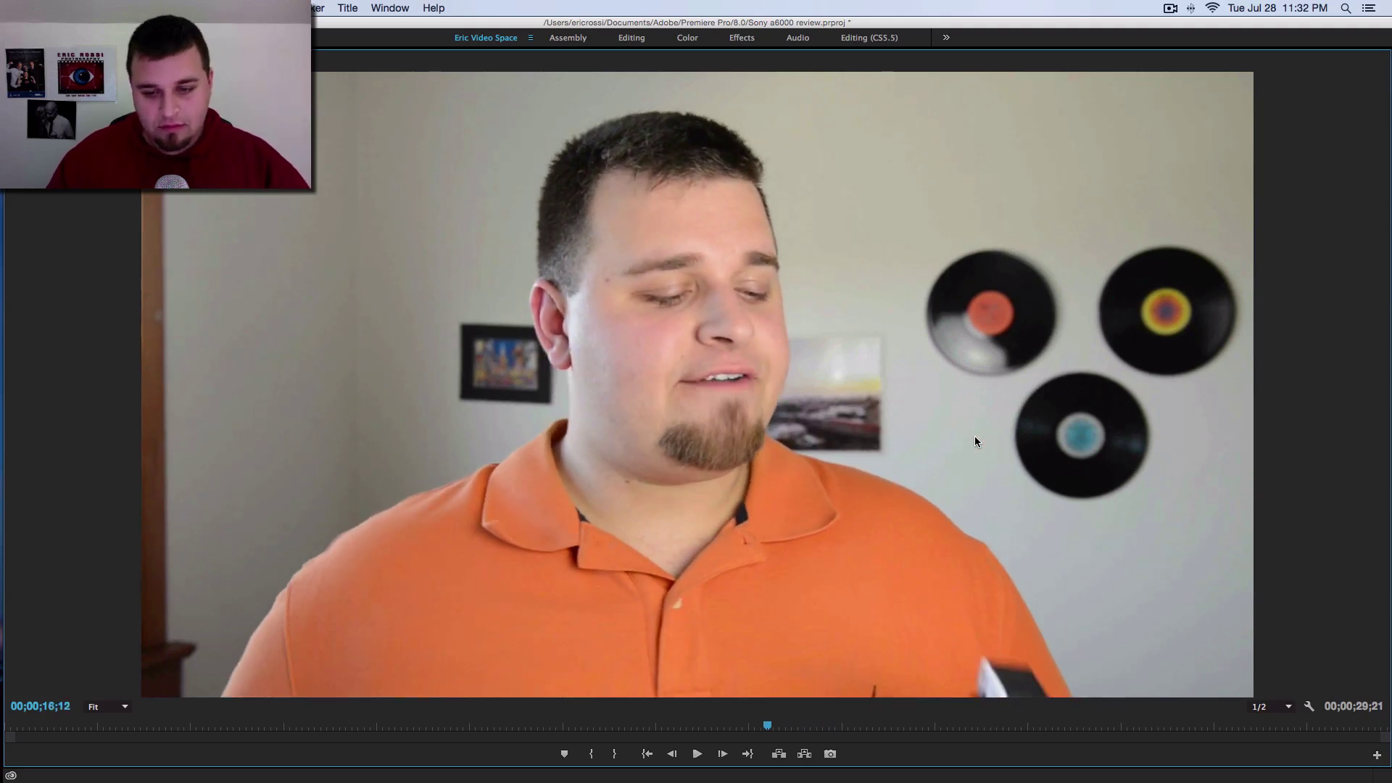
key("Left")
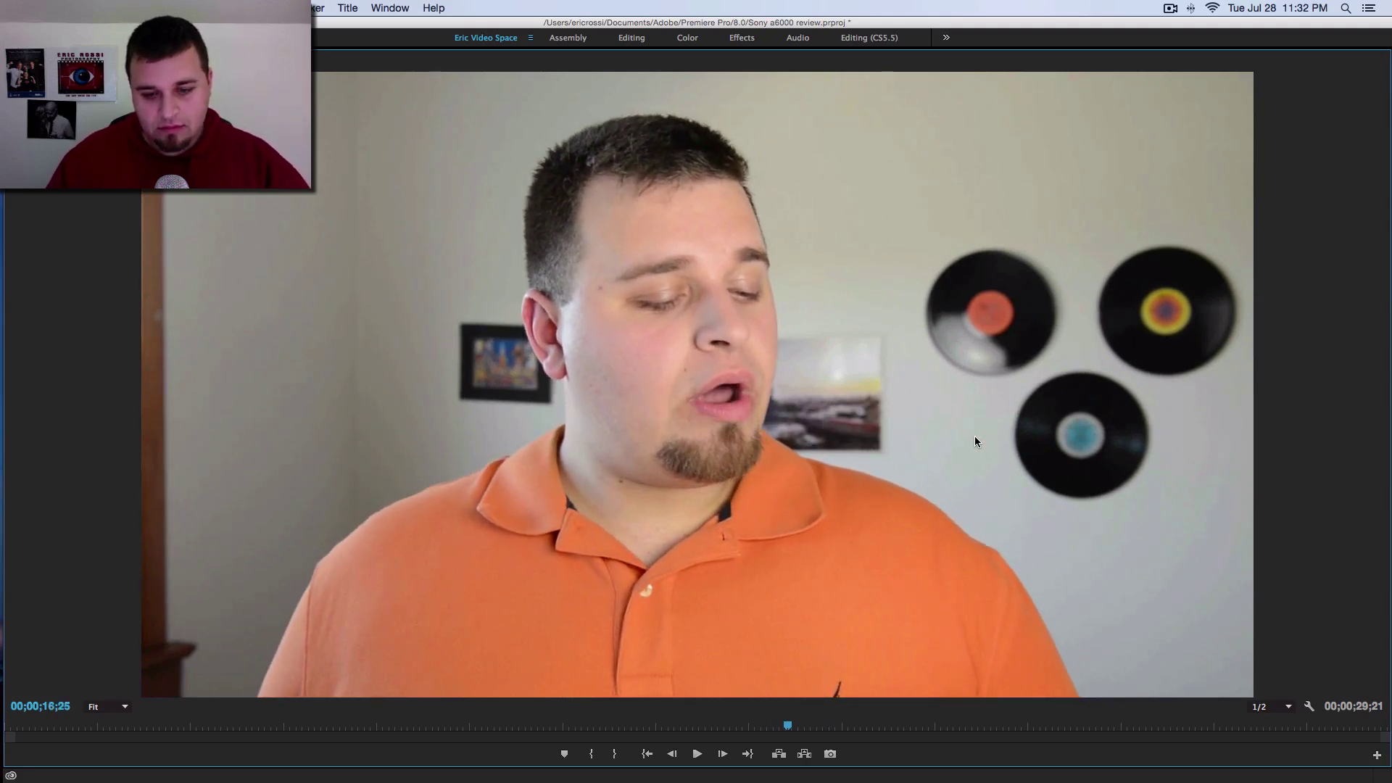
- Replay the third Morph Cut from 00;00;16;07 to 00;00;17;29 and restore the normal panel layout
left_click_drag(775, 728, 762, 729)
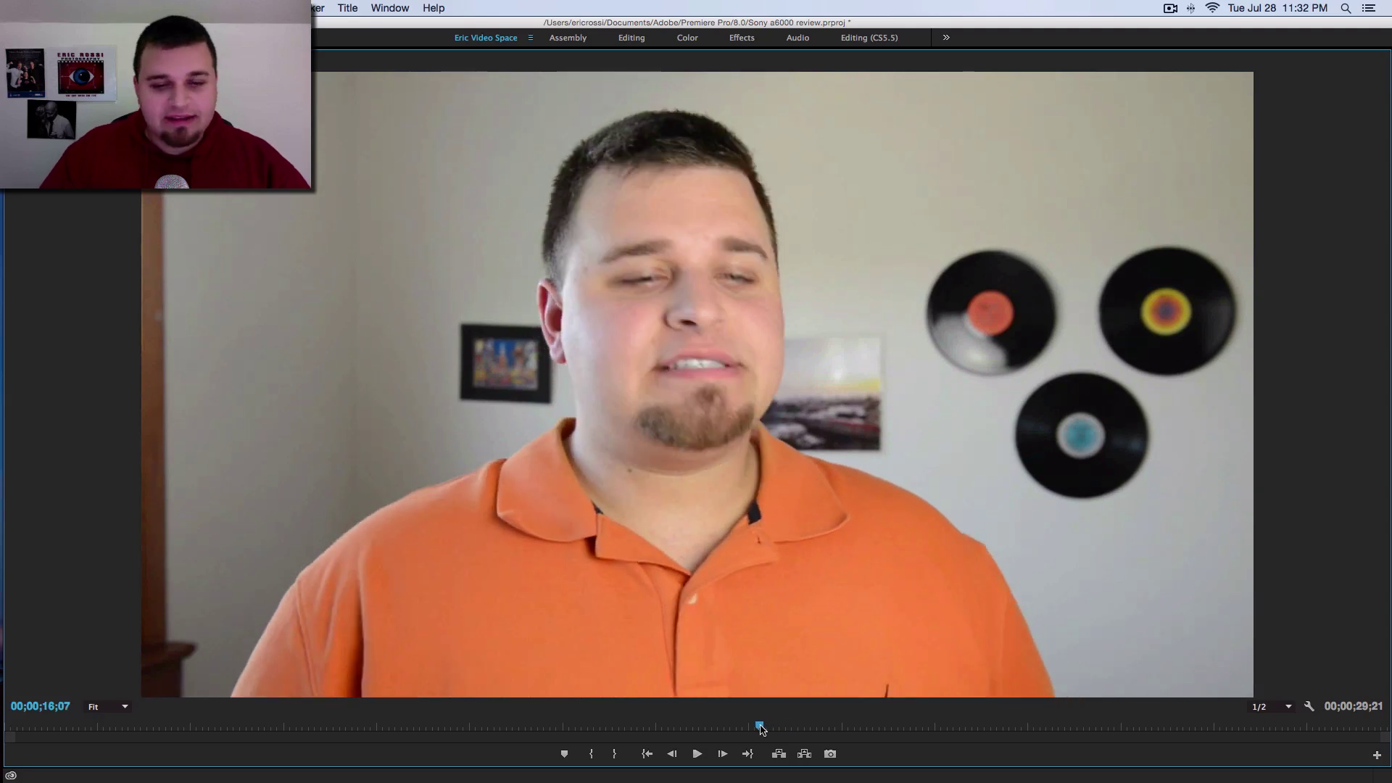
key("space")
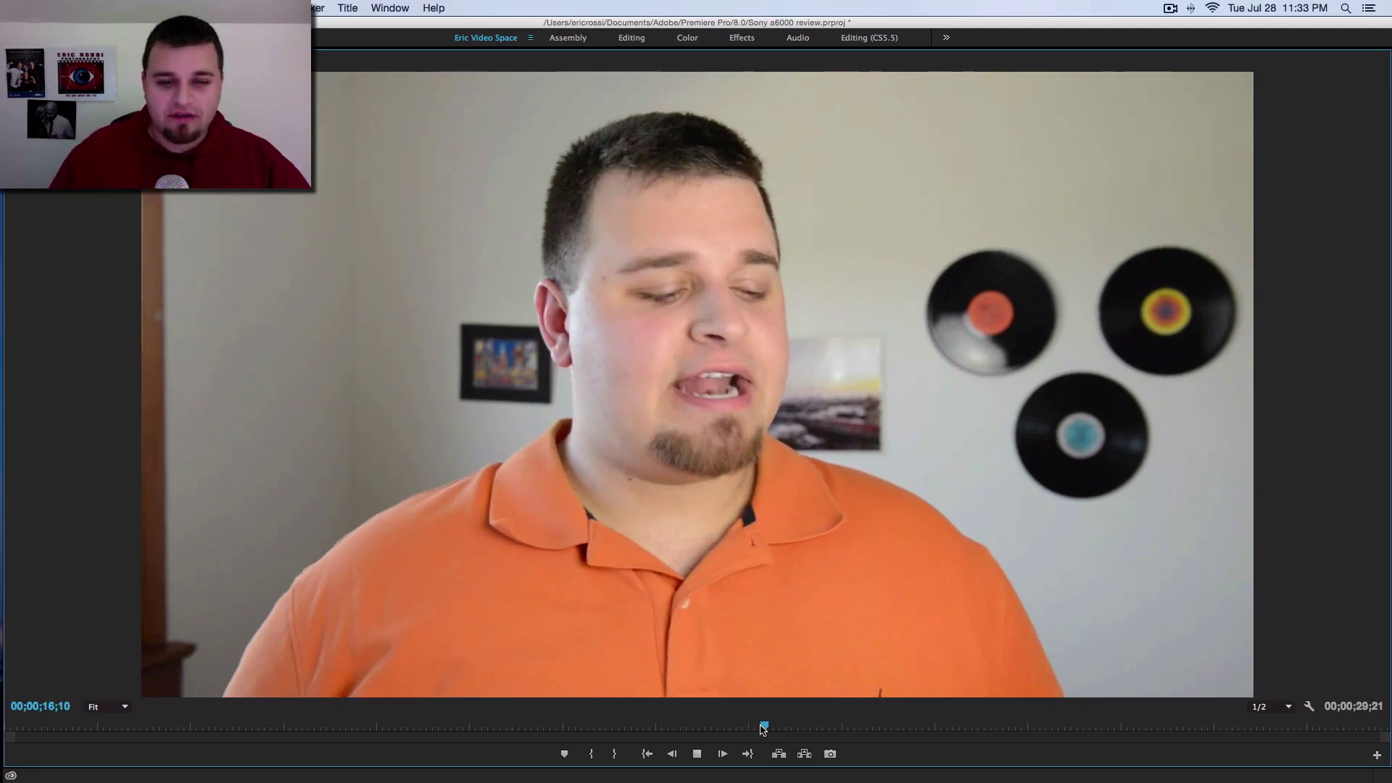
key("space")
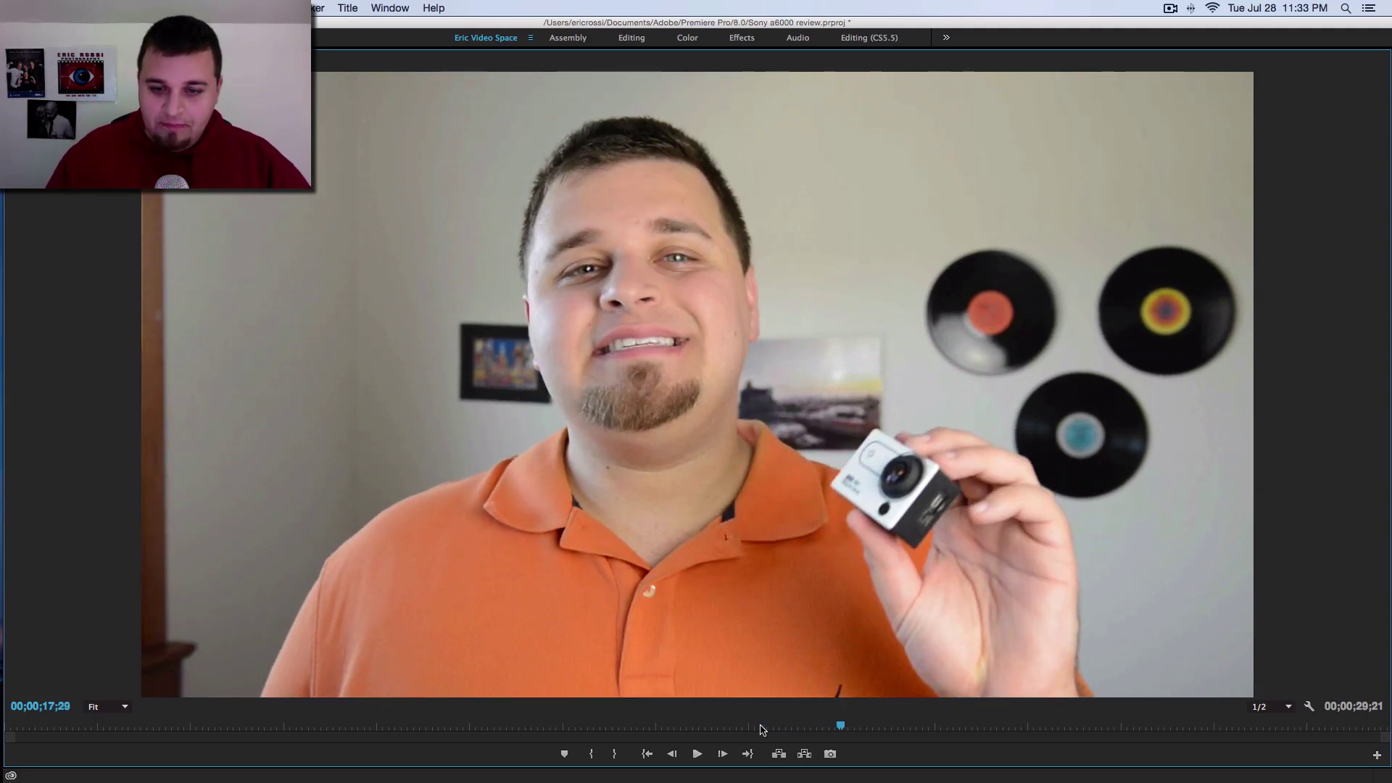
key("grave")
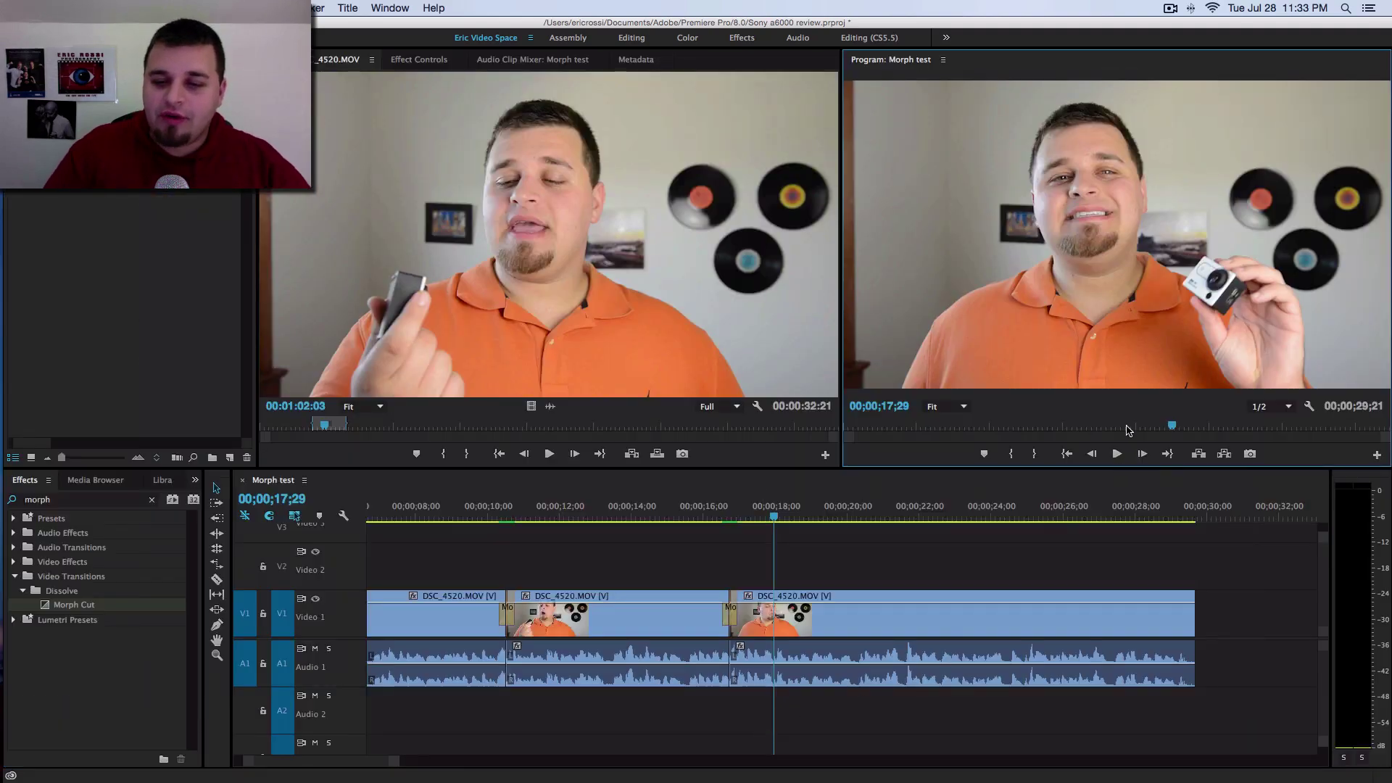
- Play on from 00;00;17;06, split the last clip on Video 1 shortly before 00;00;22;00, and save the project
left_click(1158, 423)
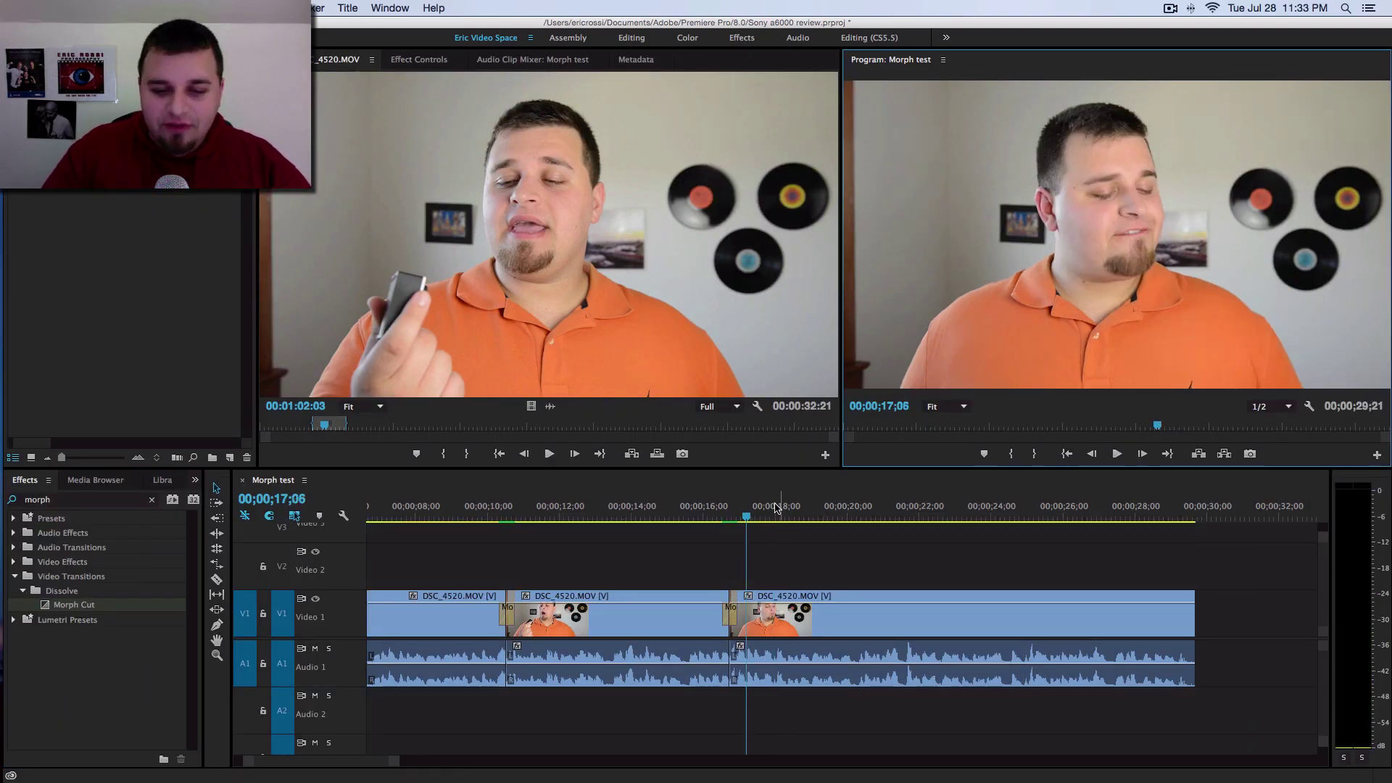
key("space")
key("c")
left_click(897, 614)
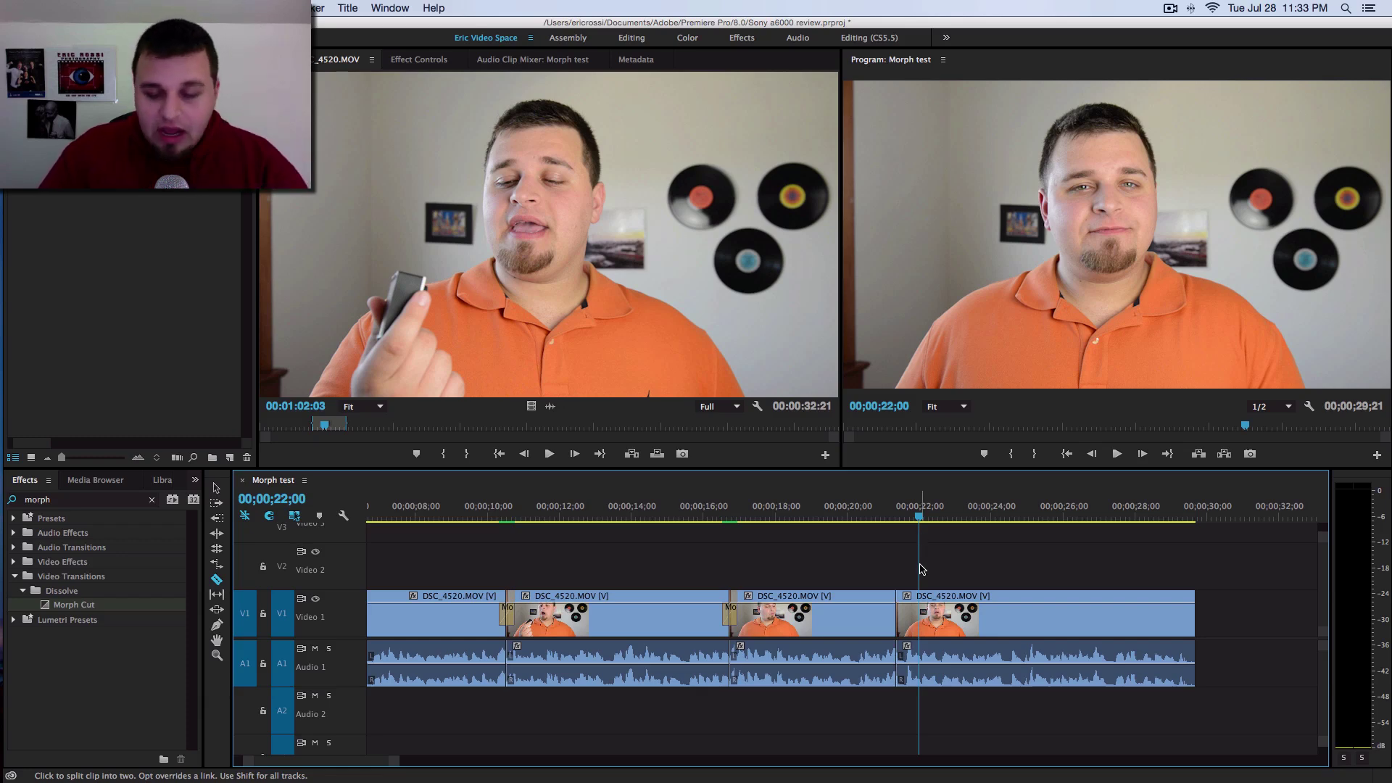
key("super+s")
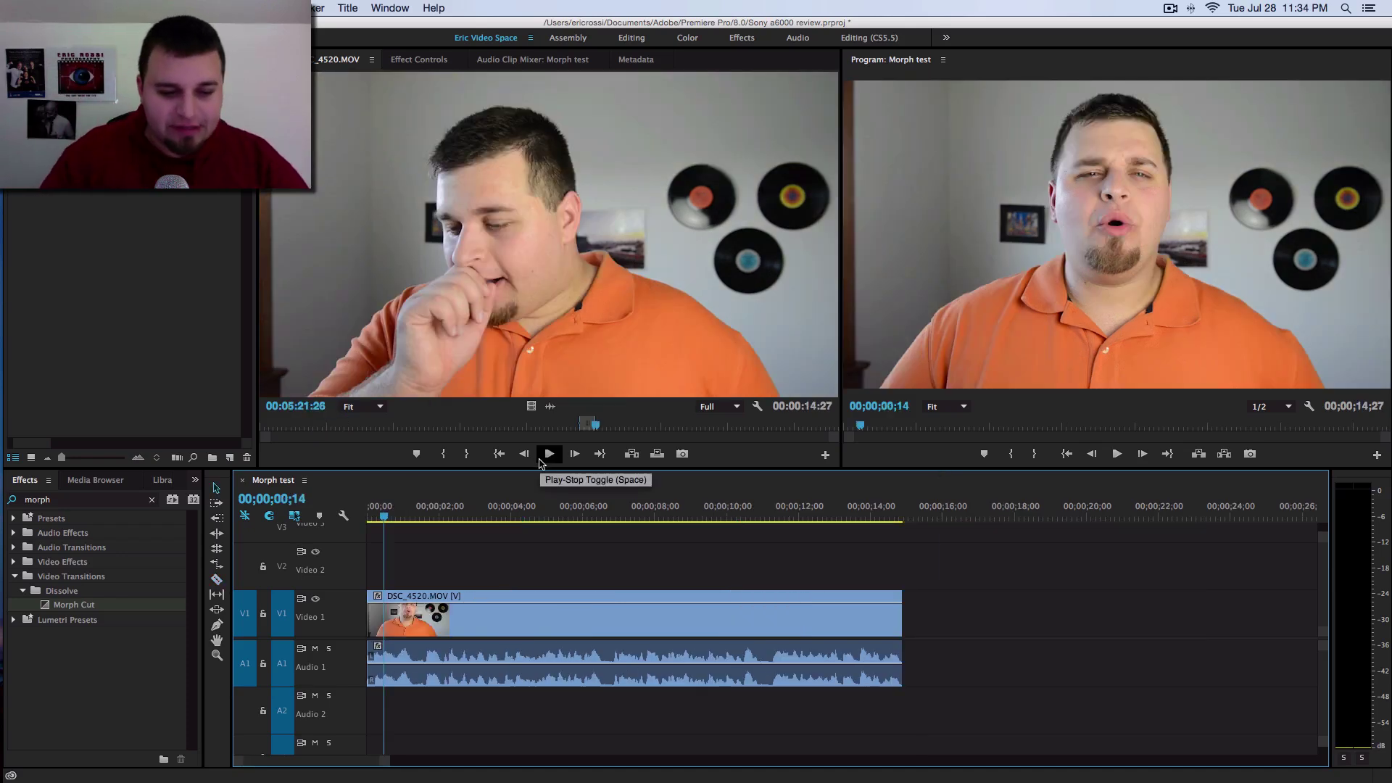
- Play the new DSC_4520.MOV clip from the sequence start and split it at 00;00;01;08 and 00;00;02;03
left_click_drag(389, 524, 369, 520)
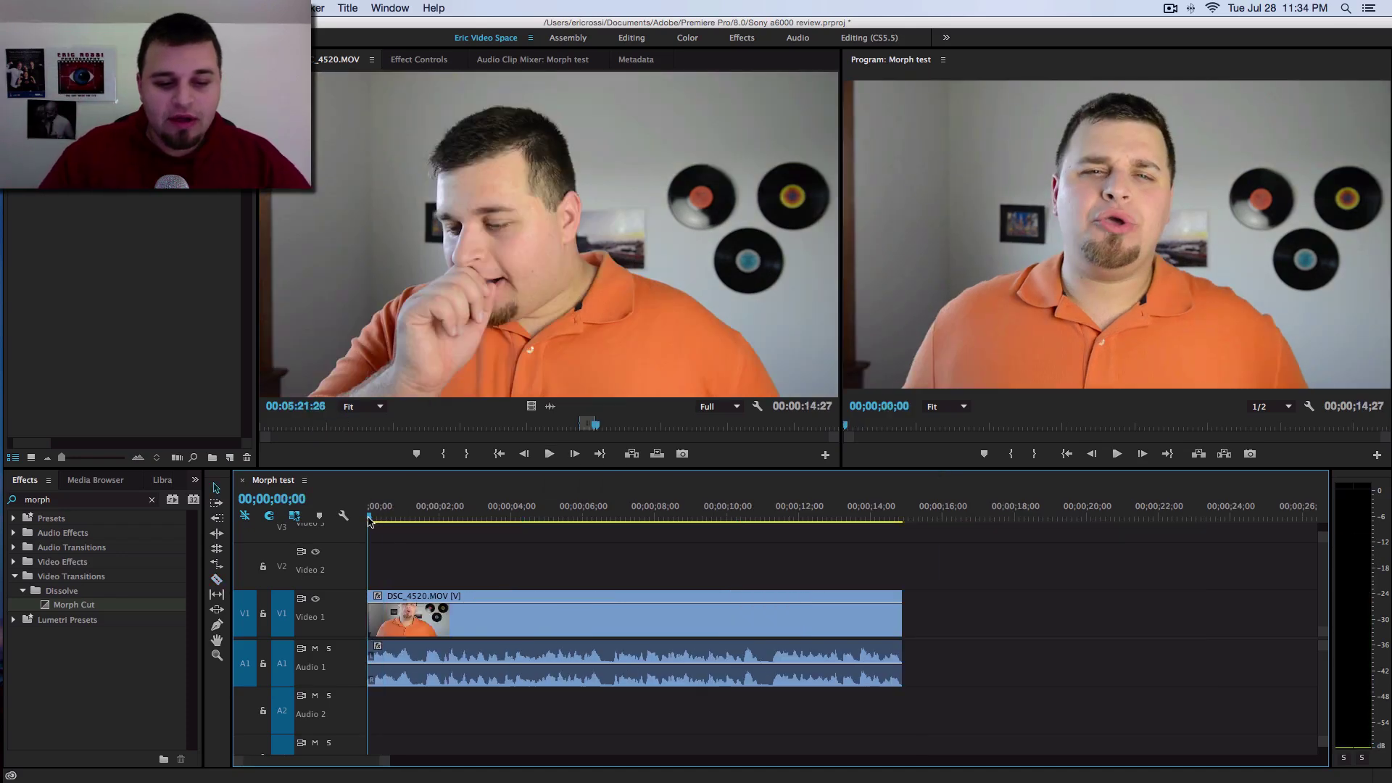
key("space")
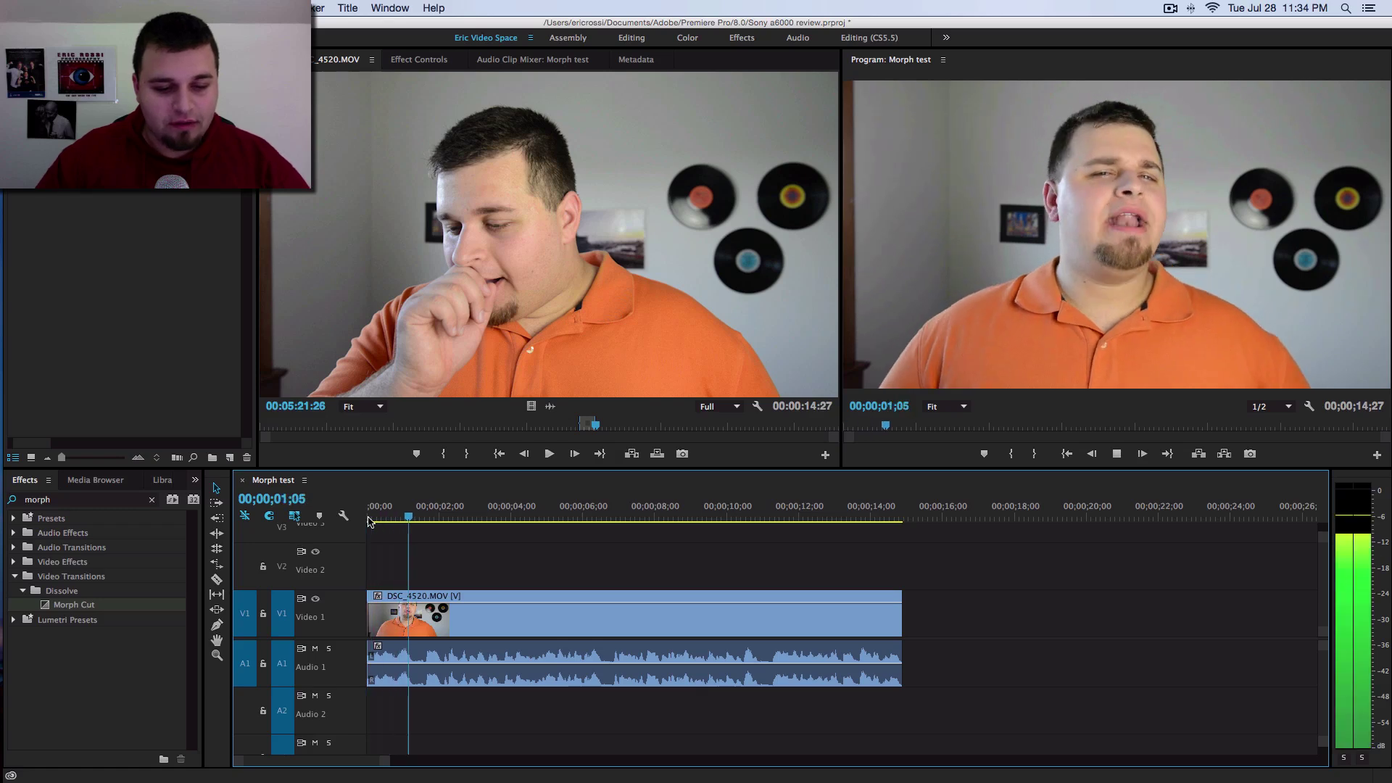
key("c")
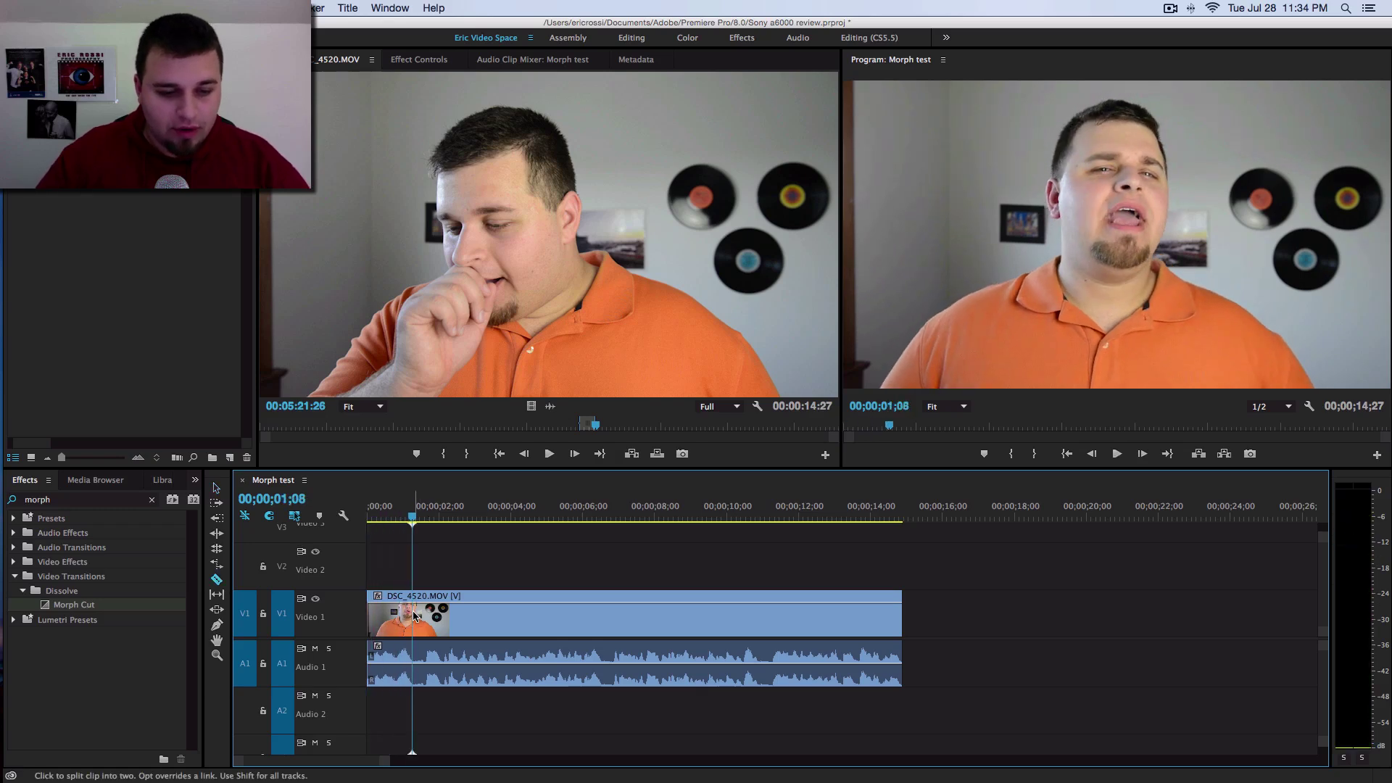
left_click(414, 616)
key("space")
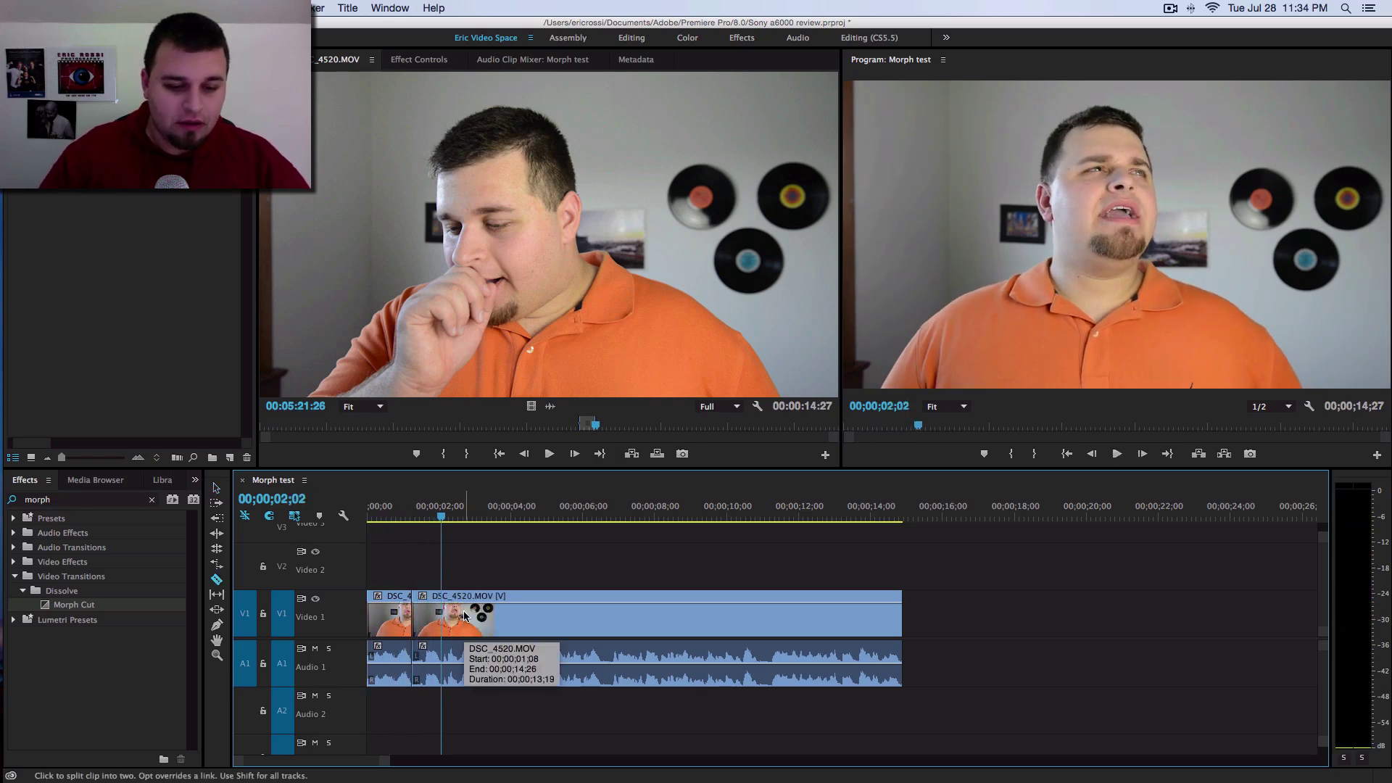
key("space")
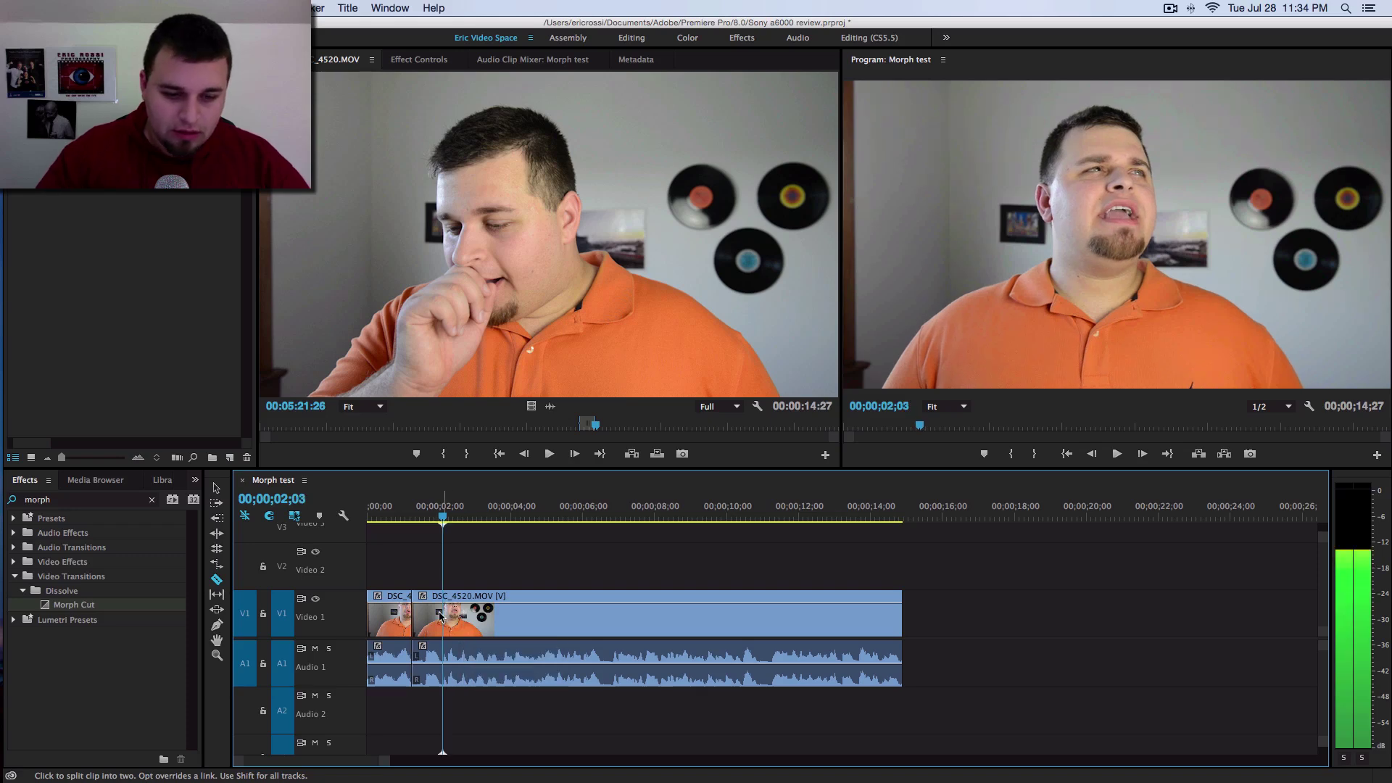
left_click(442, 616)
- Delete the short piece between the first two splits and close the gap it leaves
key("v")
left_click(424, 616)
key("Delete")
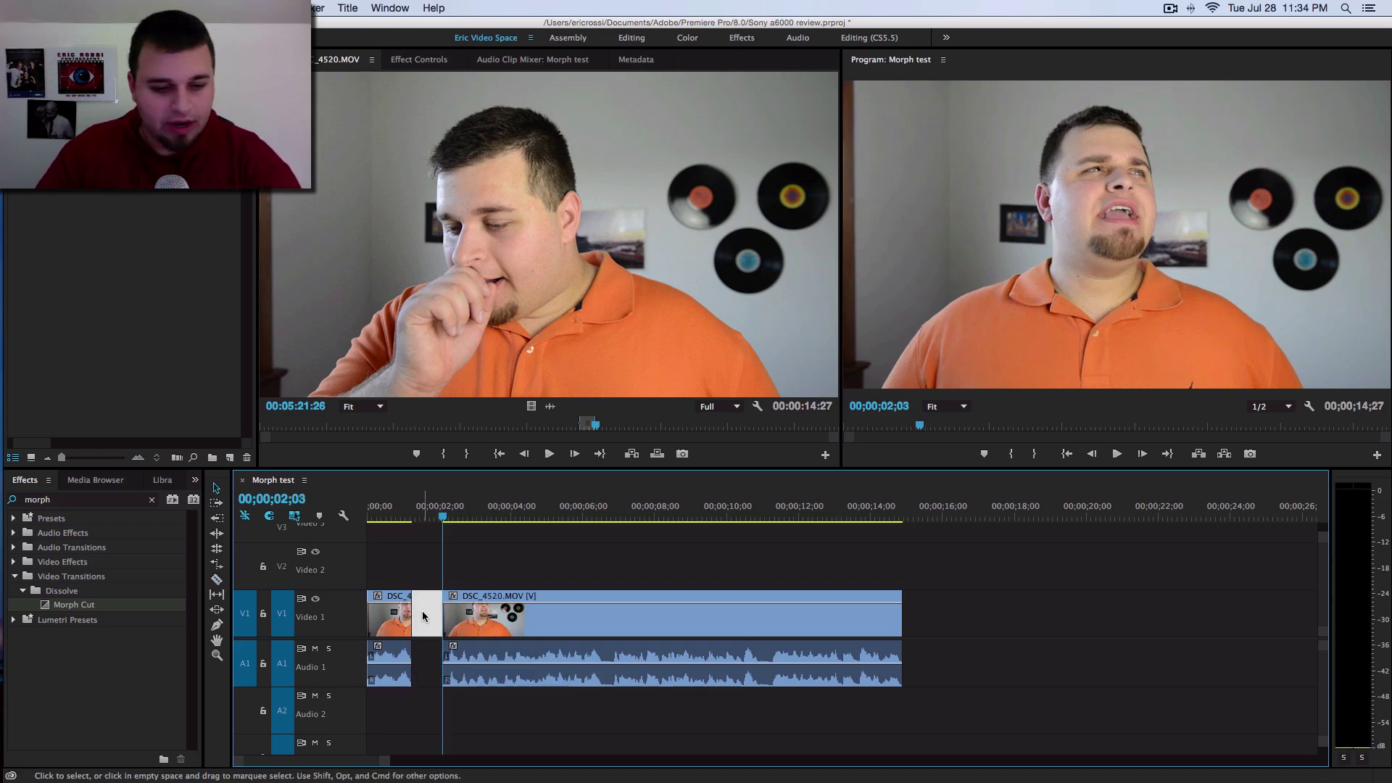
left_click(424, 616)
key("Delete")
- Play on through the long clip and split it at 00;00;05;20 and 00;00;06;01
key("space")
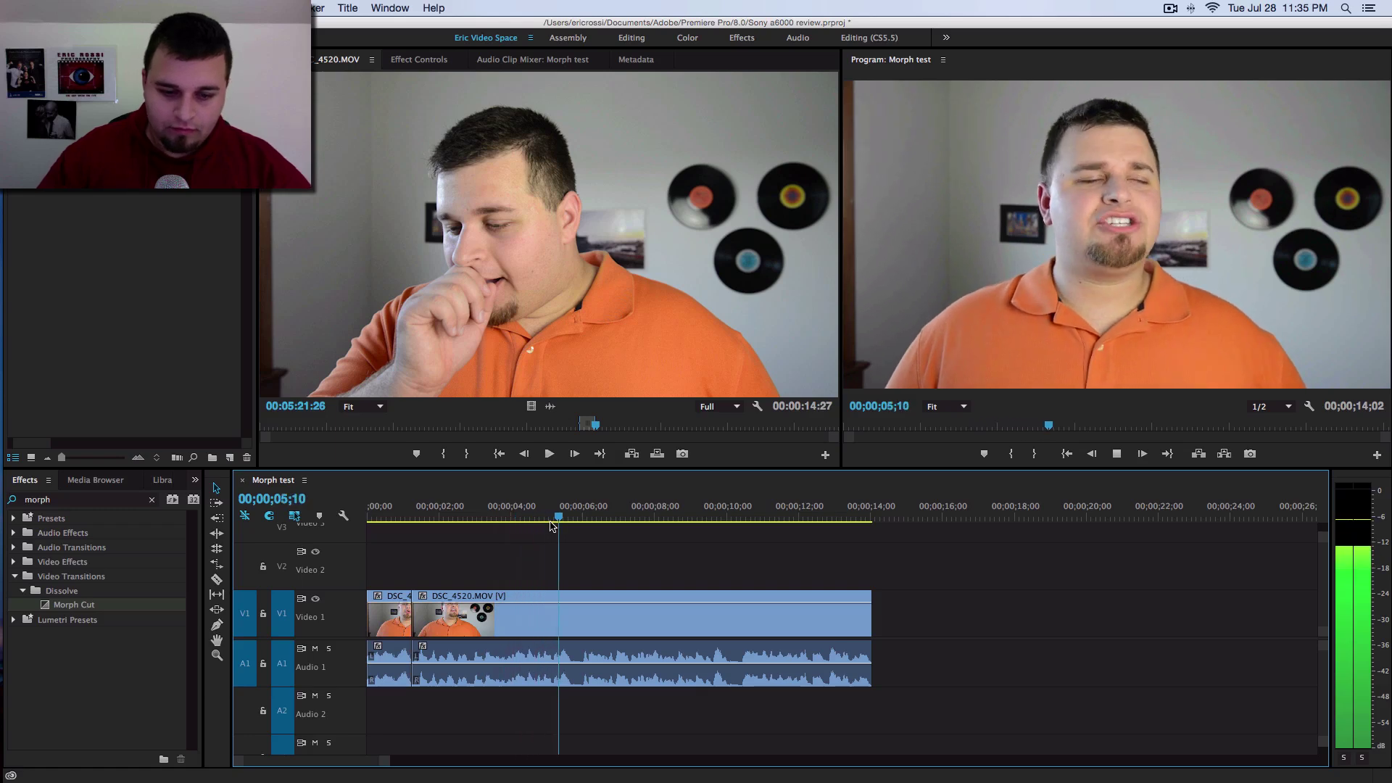
key("space")
key("c")
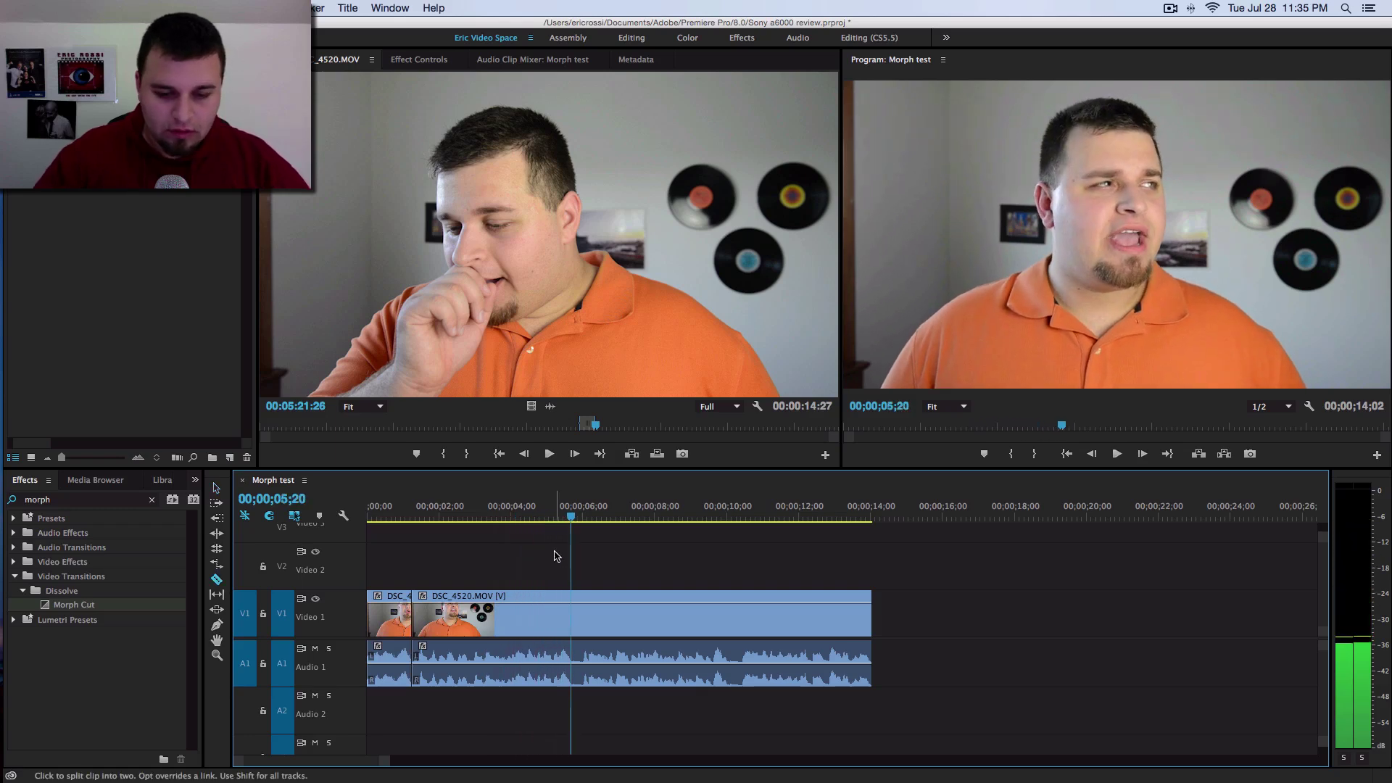
left_click(571, 602)
key("space")
left_click_drag(597, 524, 584, 520)
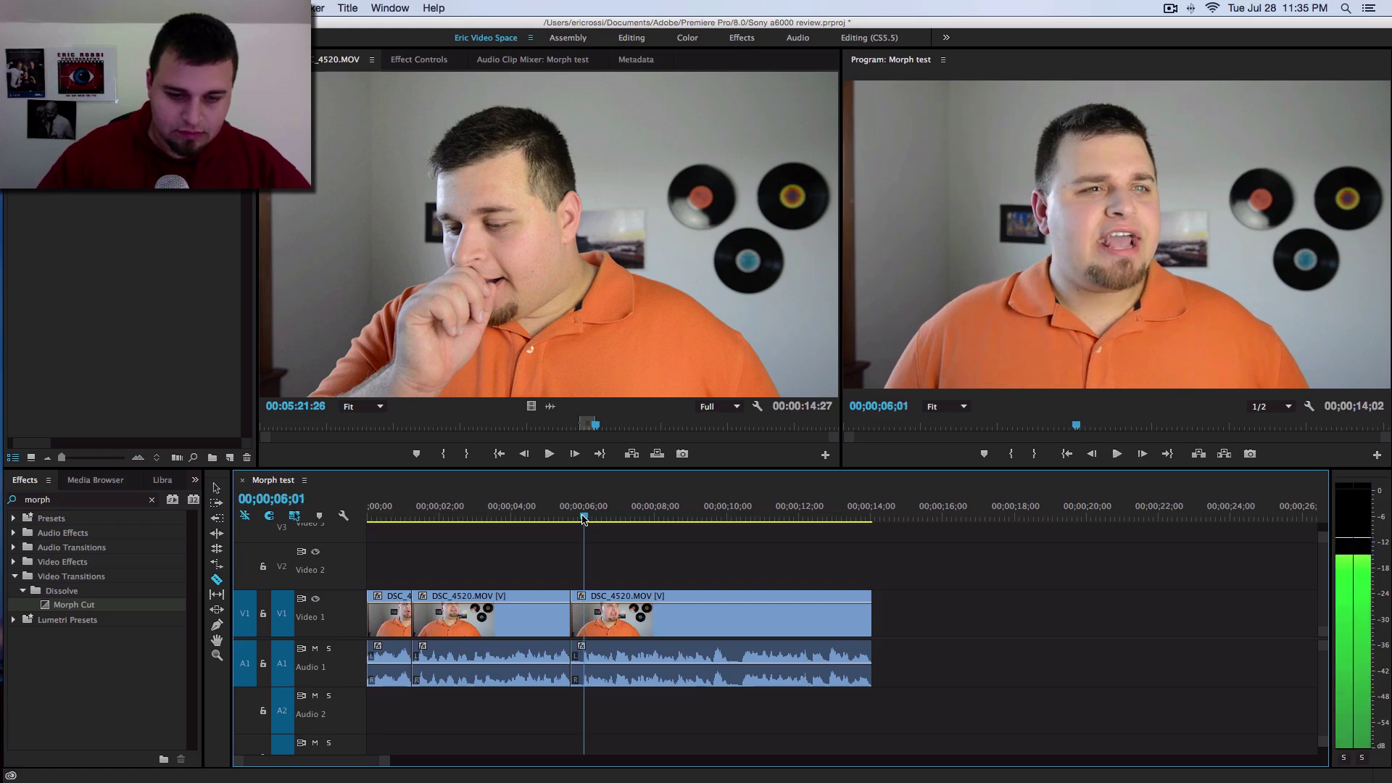
left_click(589, 607)
- Ripple delete the short piece between 00;00;05;20 and 00;00;06;01
key("v")
left_click(580, 613)
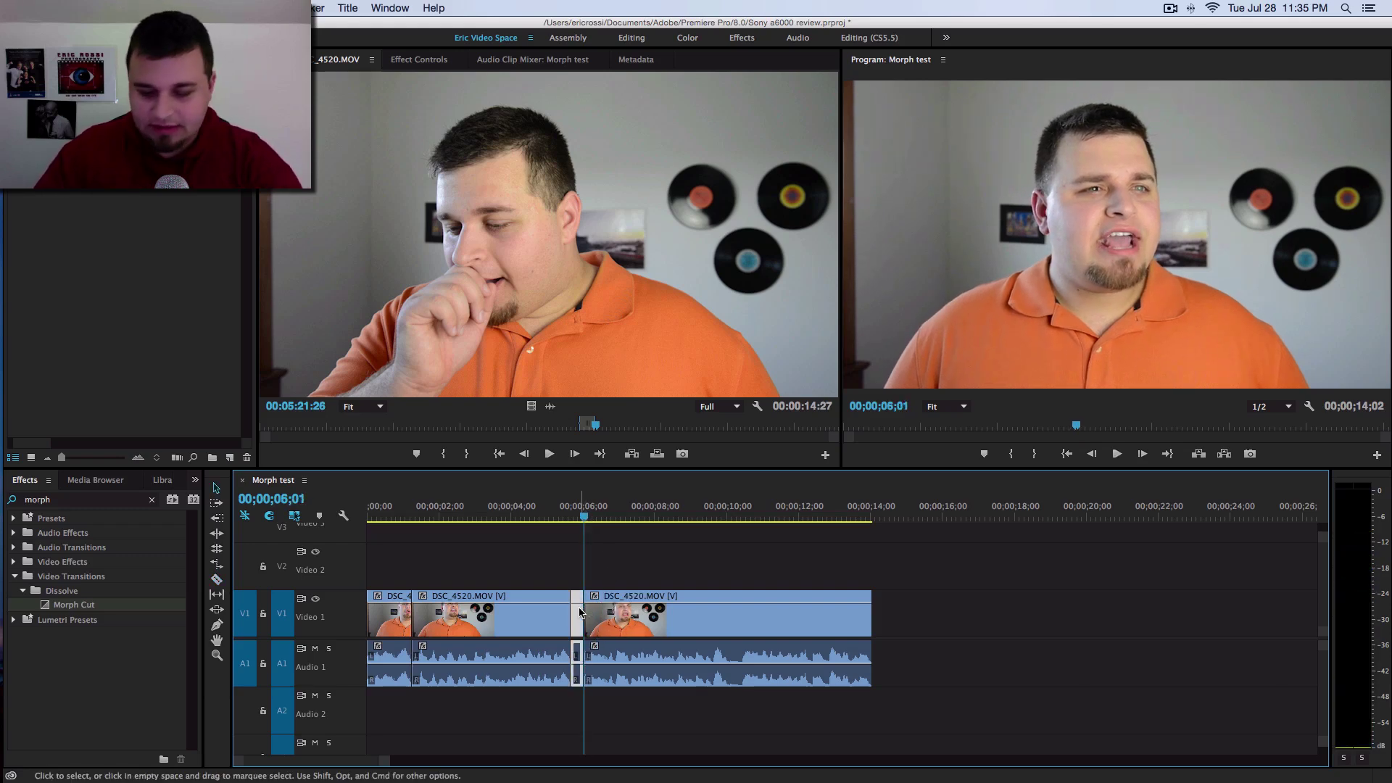
key("shift+Delete")
- Play across the second jump cut from just before it, and return the playhead to the sequence start
left_click(558, 515)
key("space")
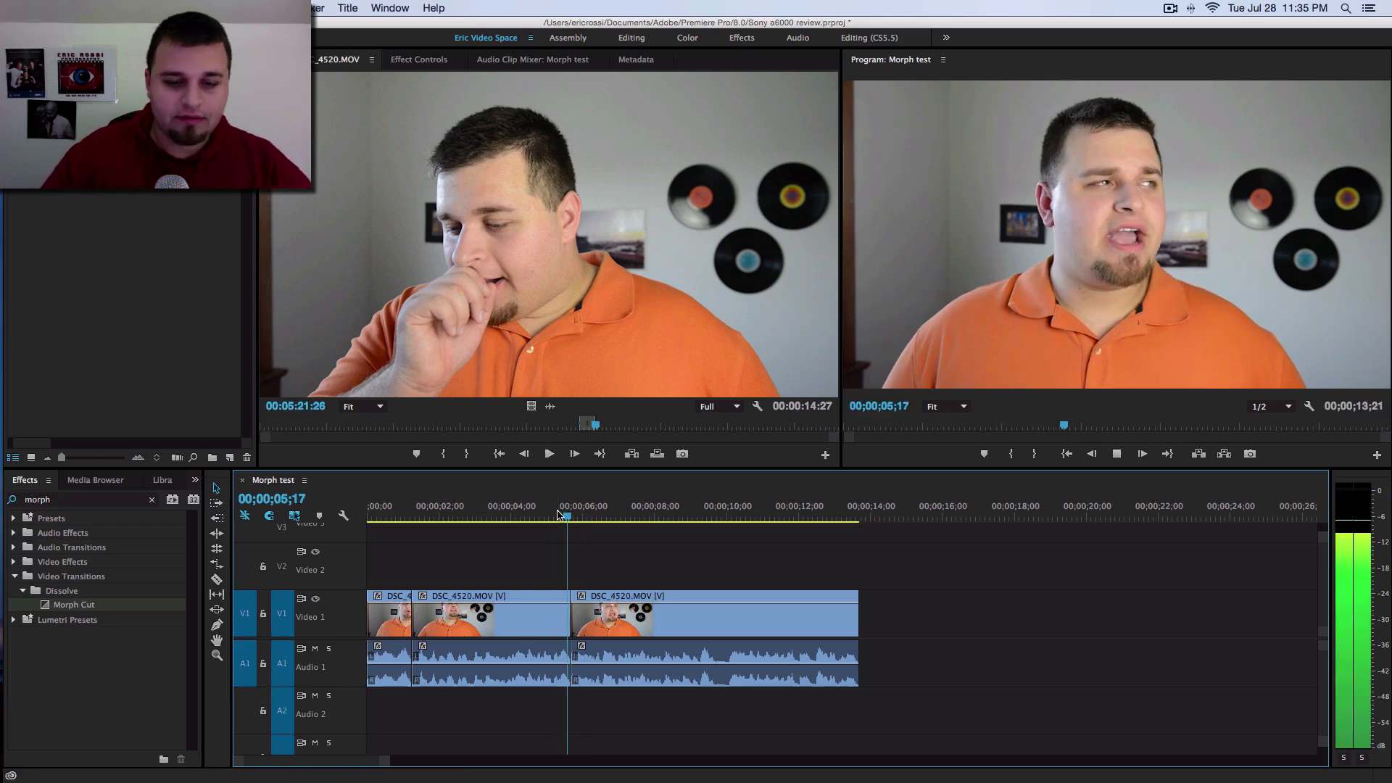
key("space")
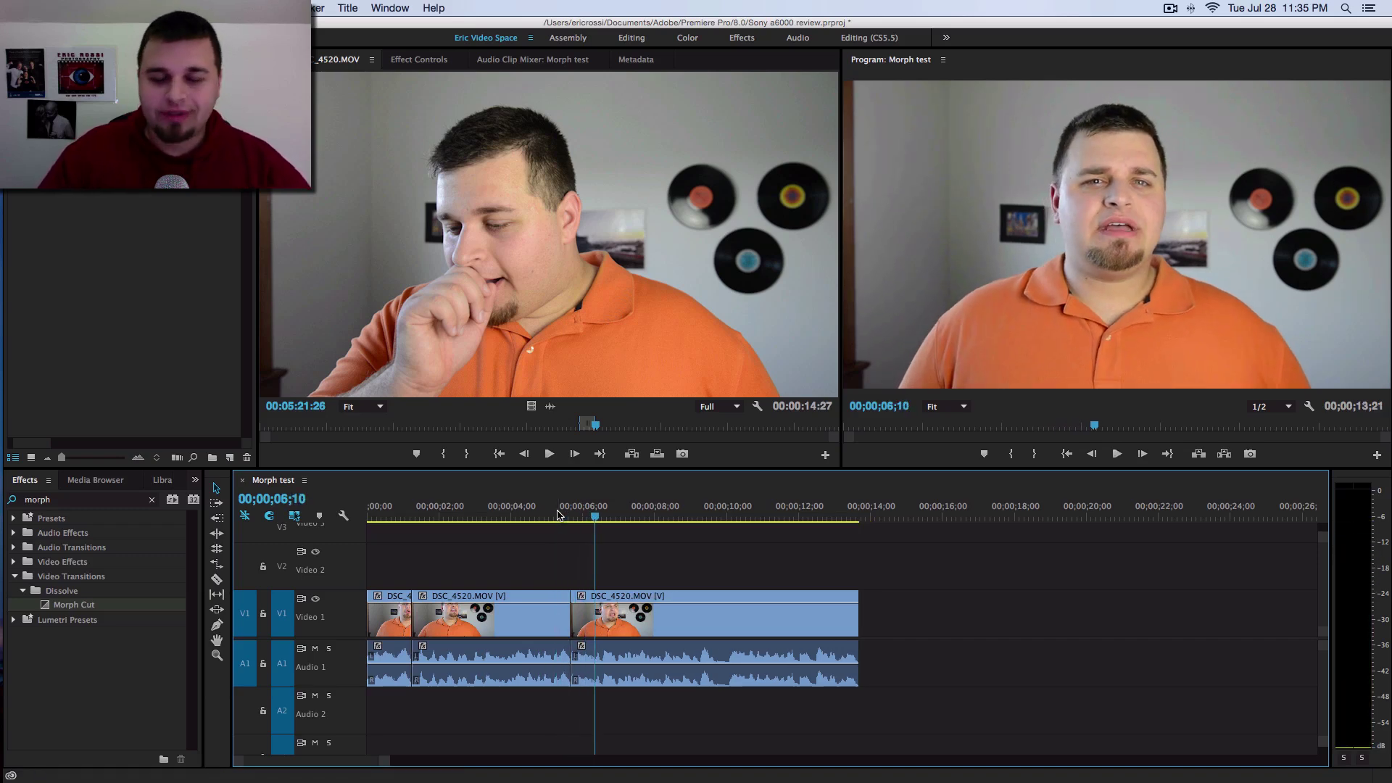
left_click_drag(404, 505, 376, 515)
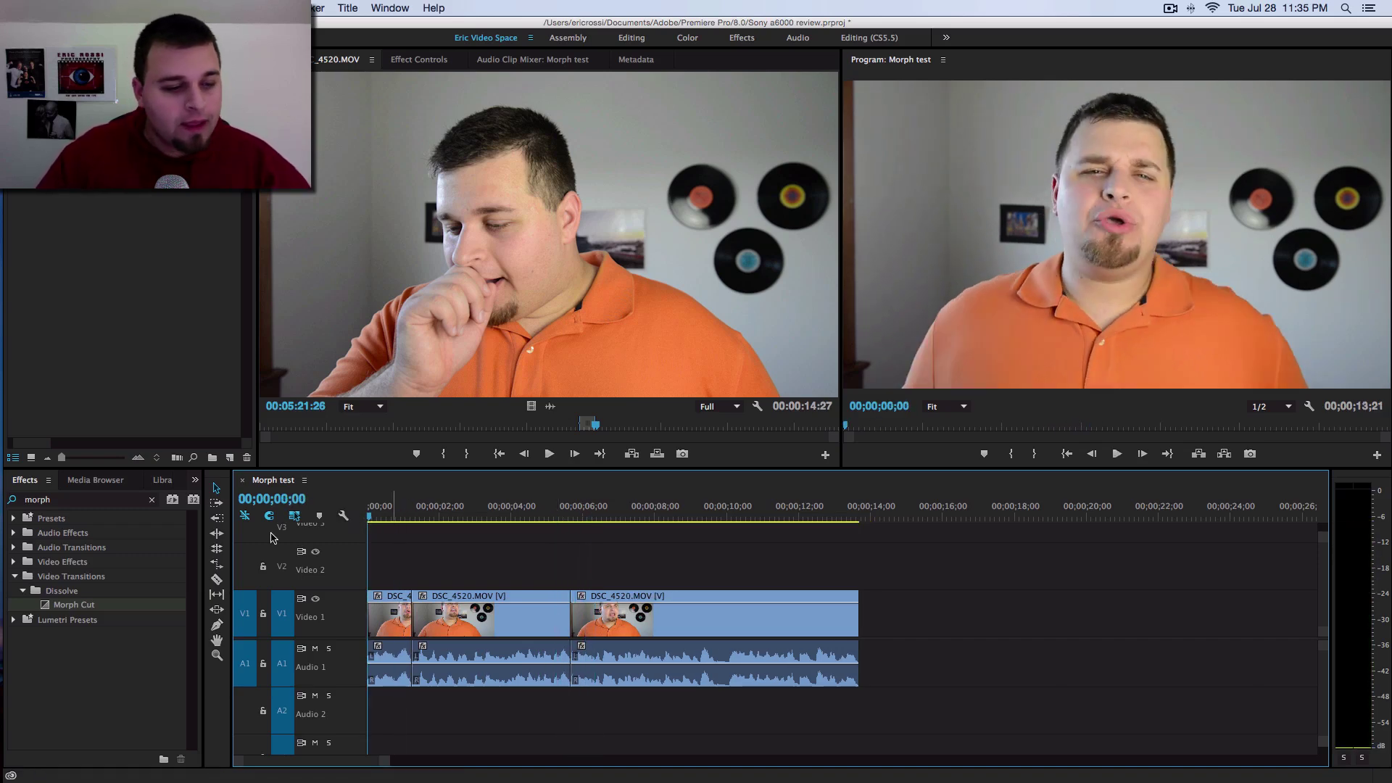
- Apply Morph Cut to both jump cuts on Video 1 and render the previews for the sequence
left_click_drag(45, 606, 411, 613)
left_click_drag(225, 615, 571, 616)
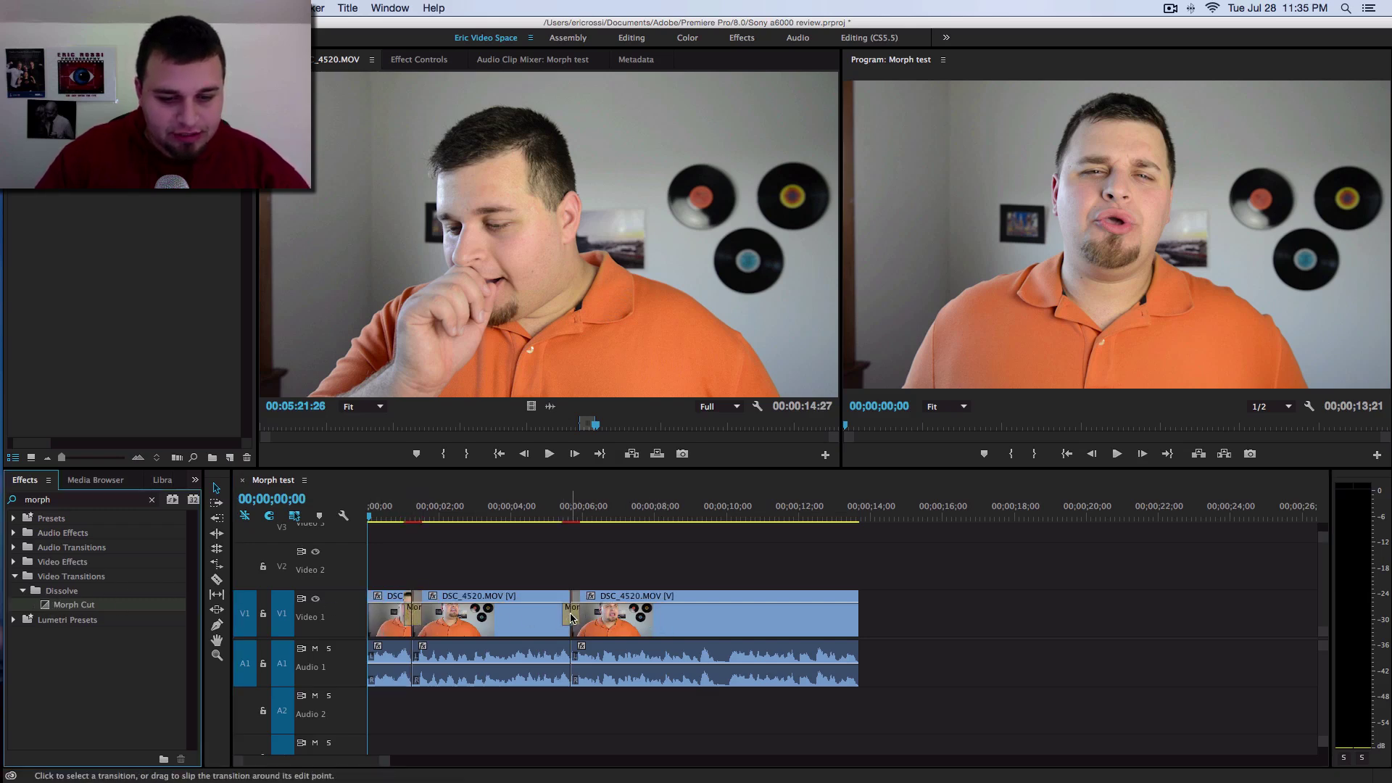
key("Return")
key("space")
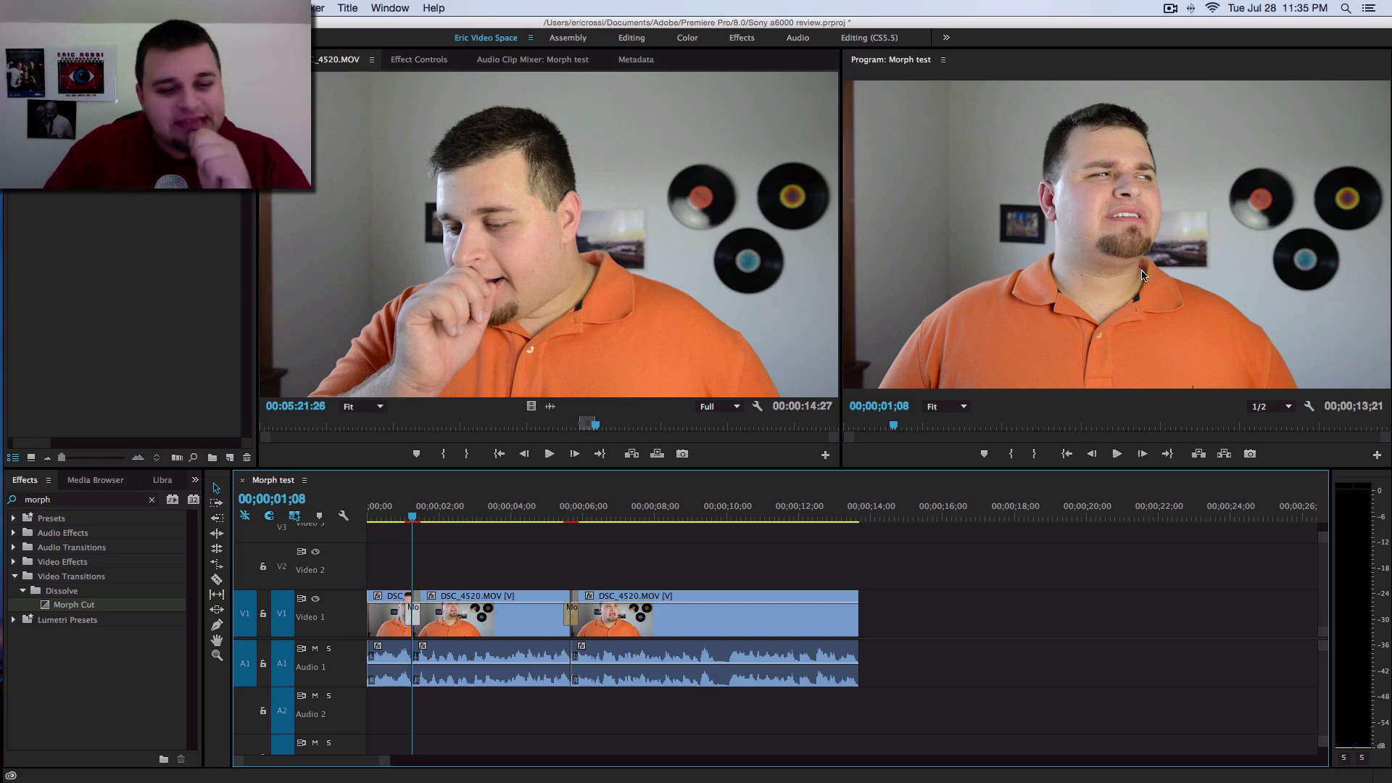
left_click(571, 510)
key("Return")
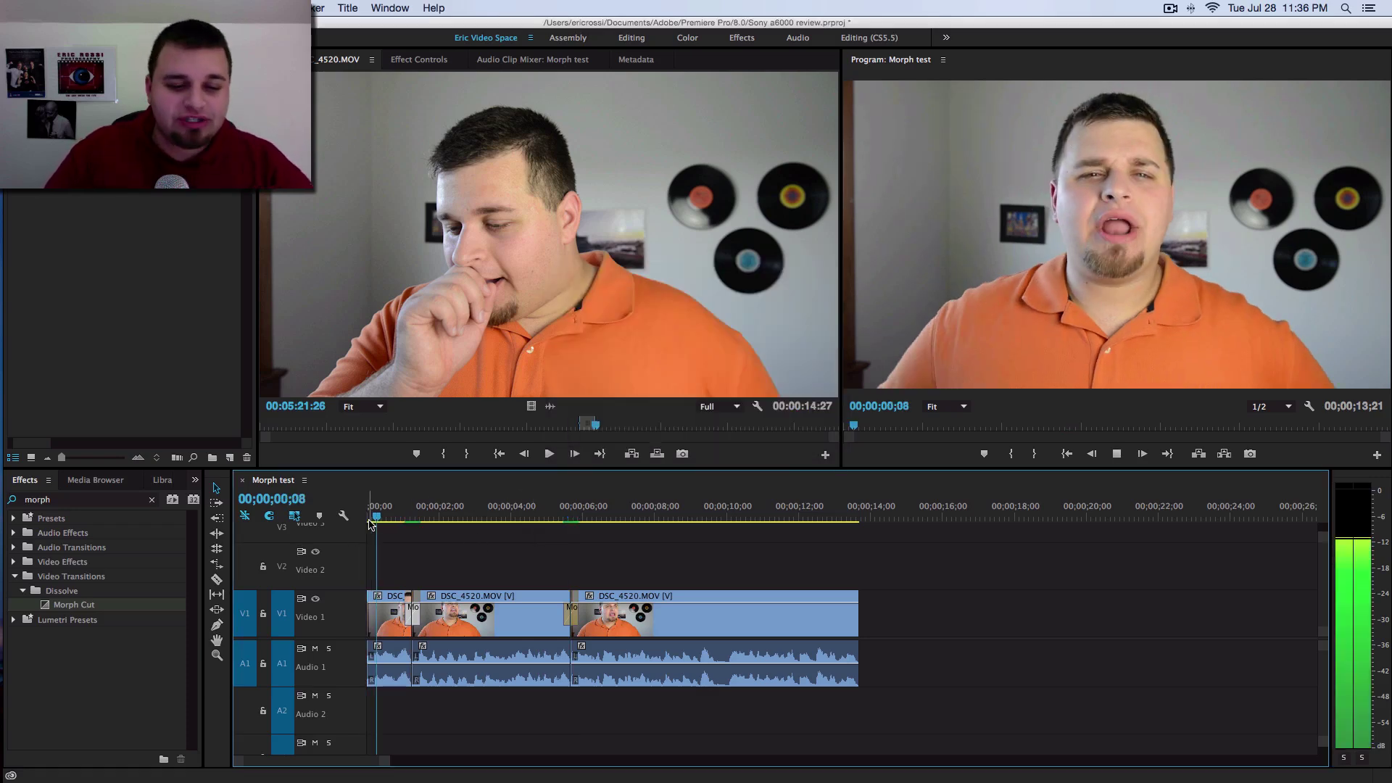
- Maximize the program monitor, play from about 00;00;00;14 across both Morph Cuts, and restore the normal layout
left_click(1208, 180)
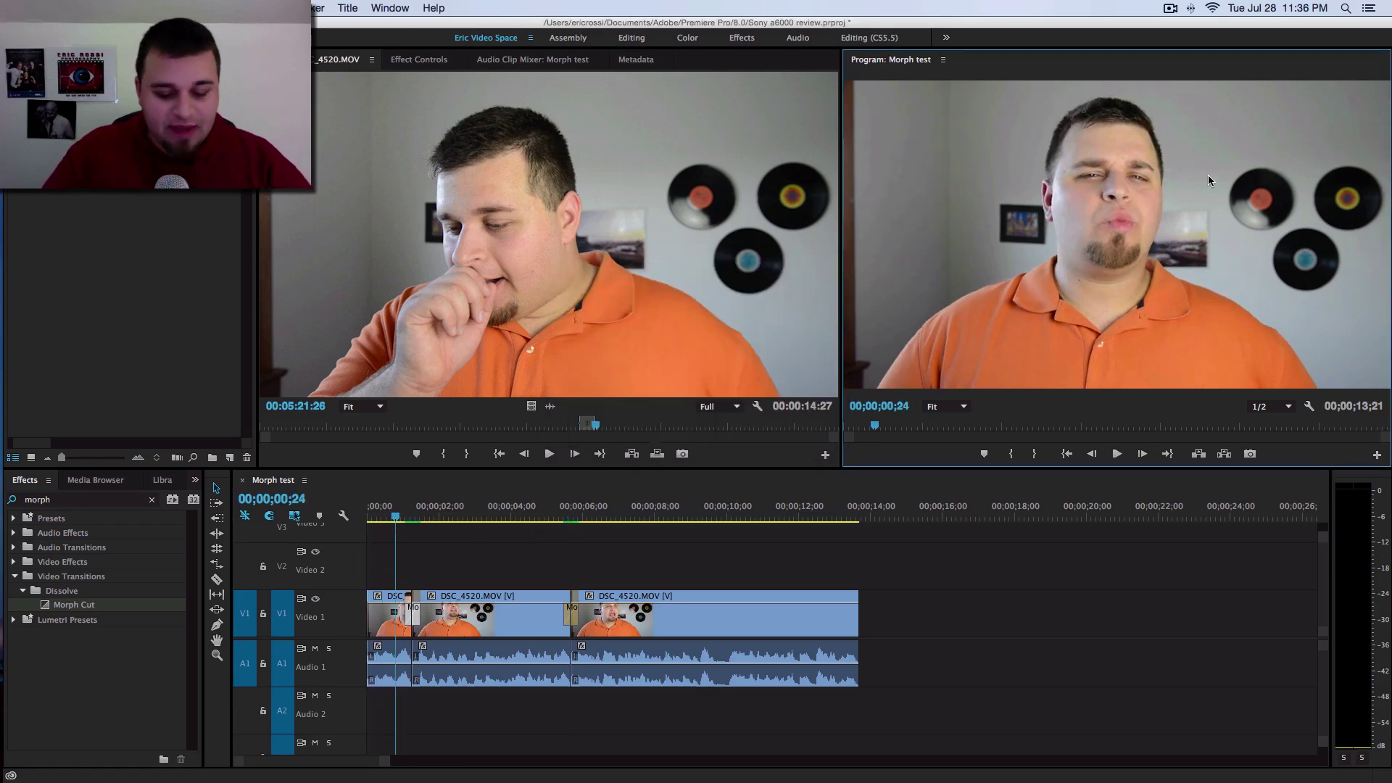
key("grave")
left_click(54, 726)
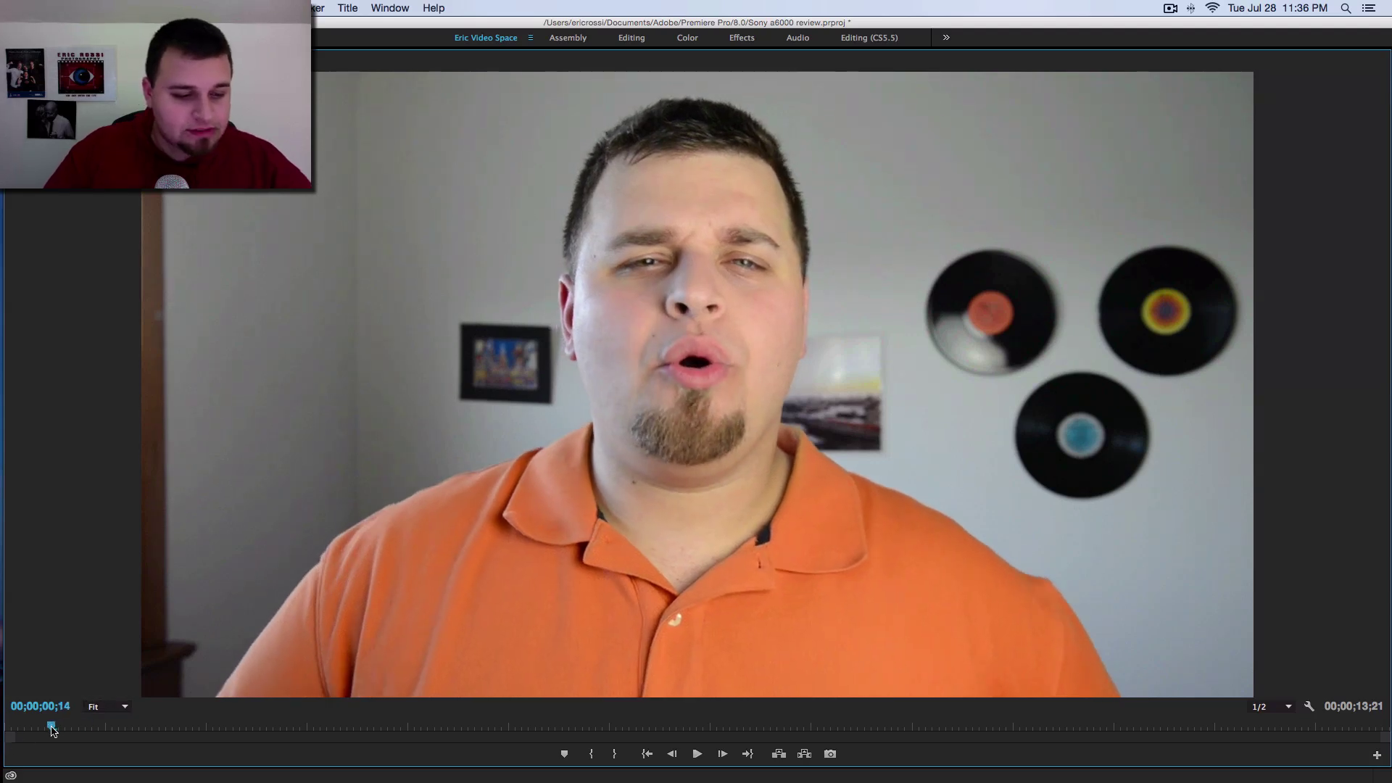
key("space")
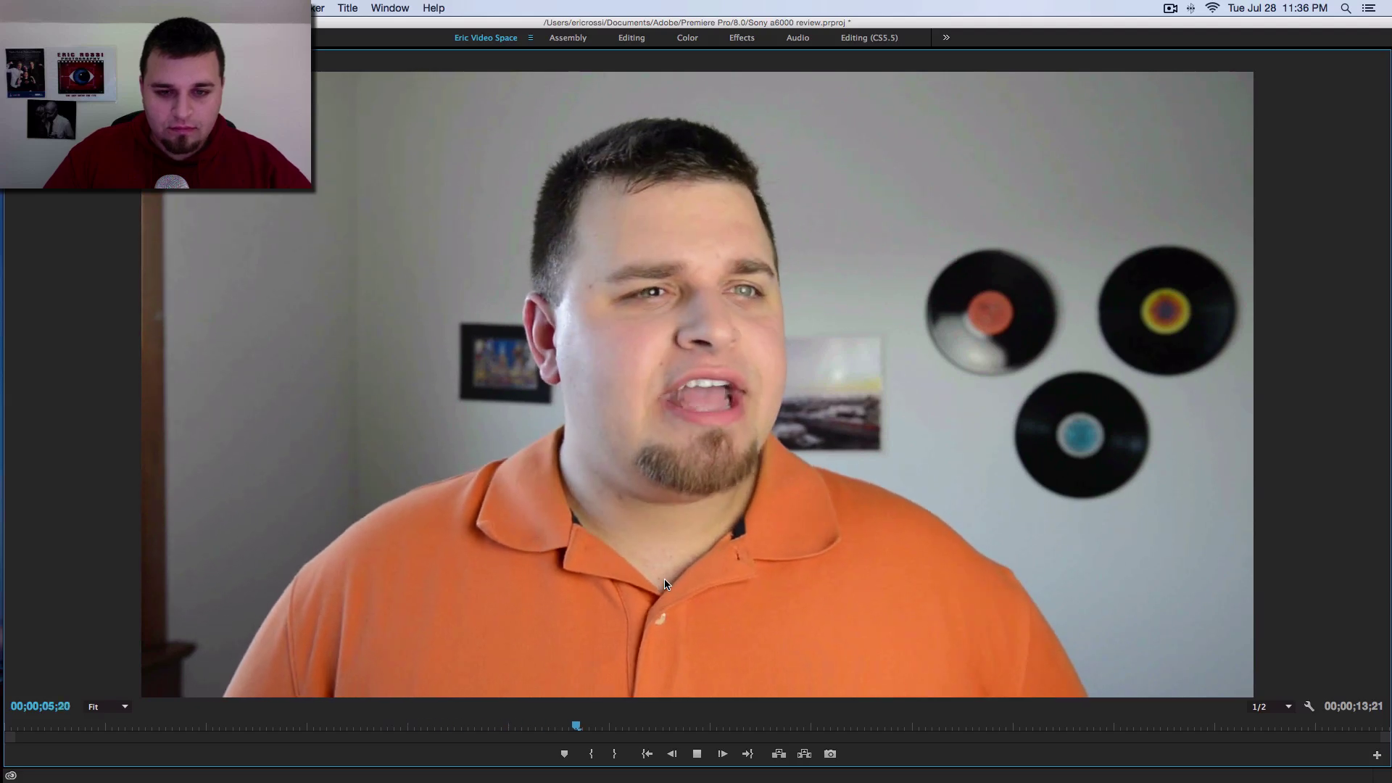
key("space")
key("grave")
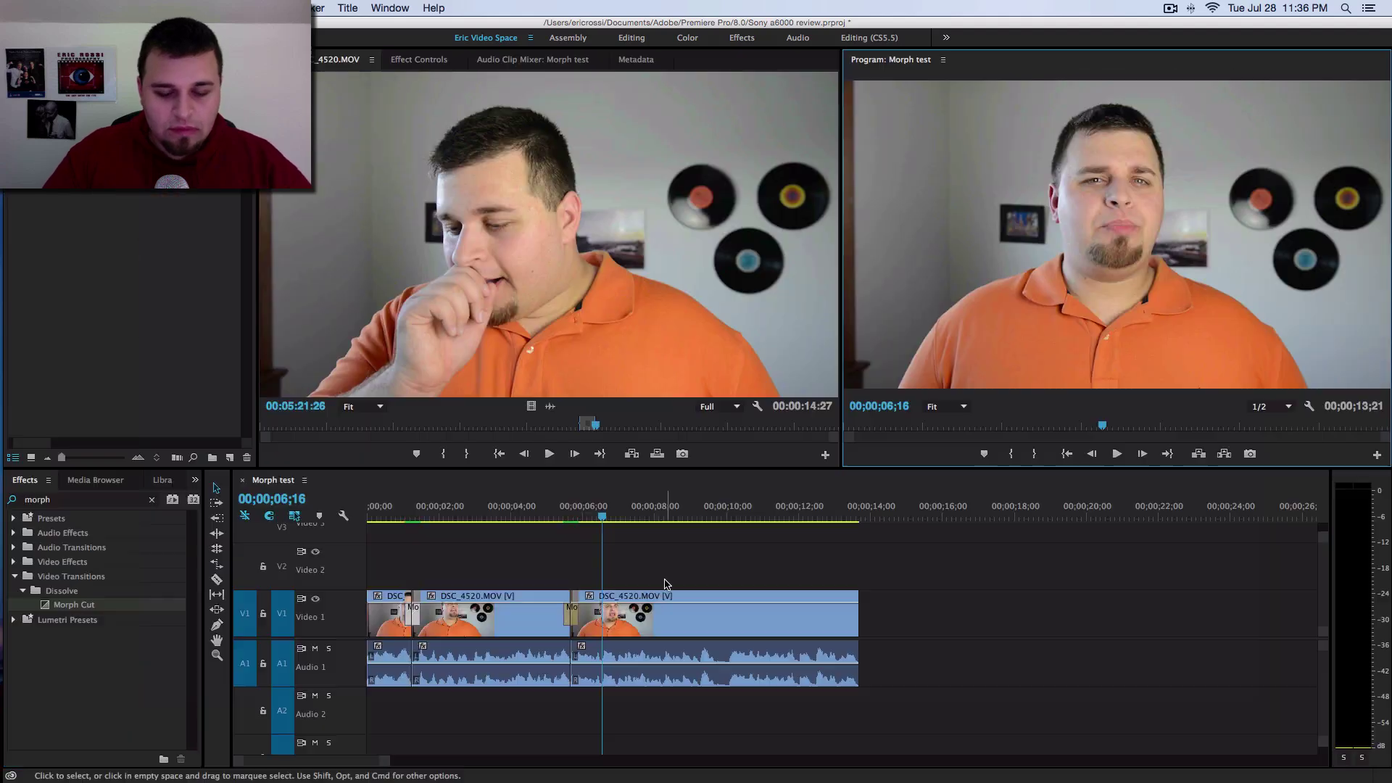
- Replay the second Morph Cut from just before it, and step through it frame by frame to examine the transition
left_click(567, 507)
key("space")
key("End")
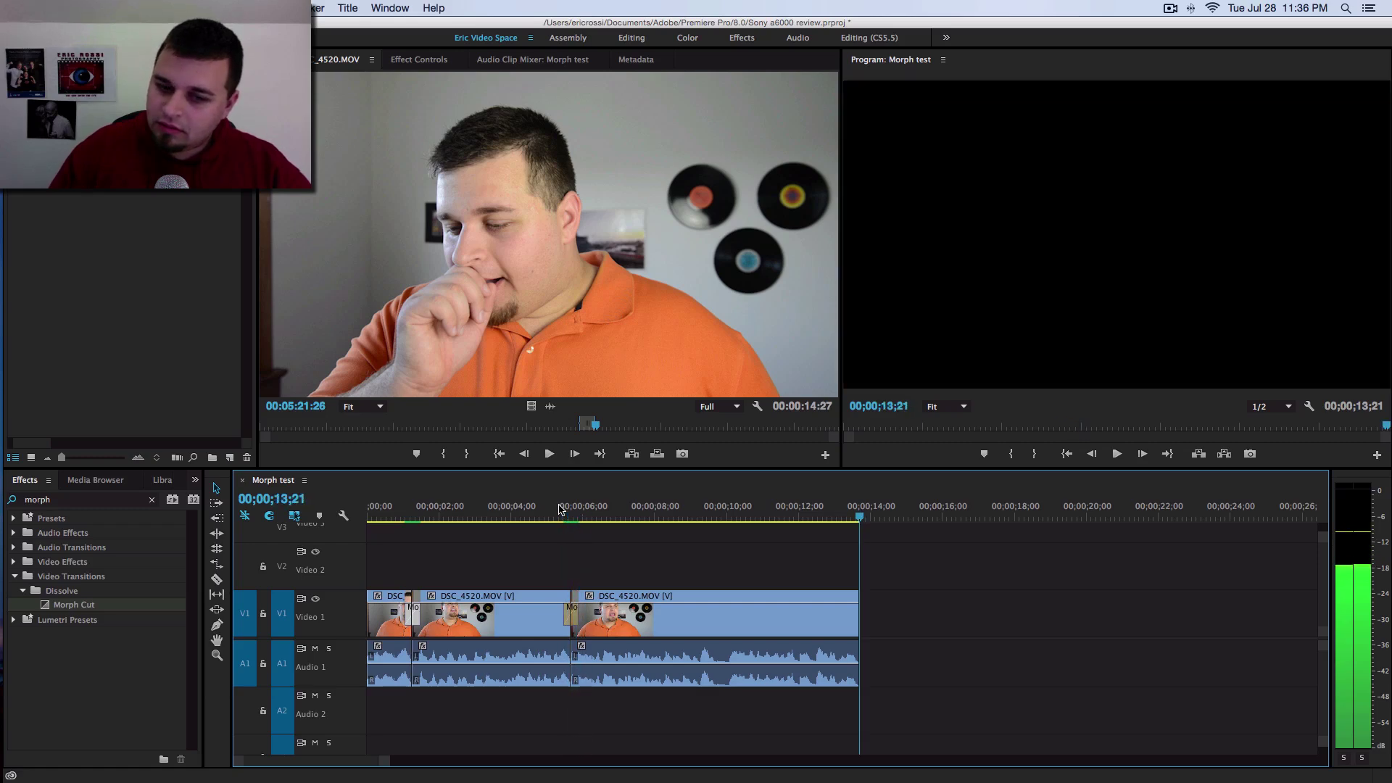
left_click(559, 510)
key("Right")
key("Right")
key("Right")
key("Right")
key("Right")
key("Right")
key("Right")
key("Right")
key("Right")
key("Right")
key("Right")
key("Right")
key("Right")
key("Right")
key("Right")
key("Right")
key("Right")
key("Right")
key("Right")
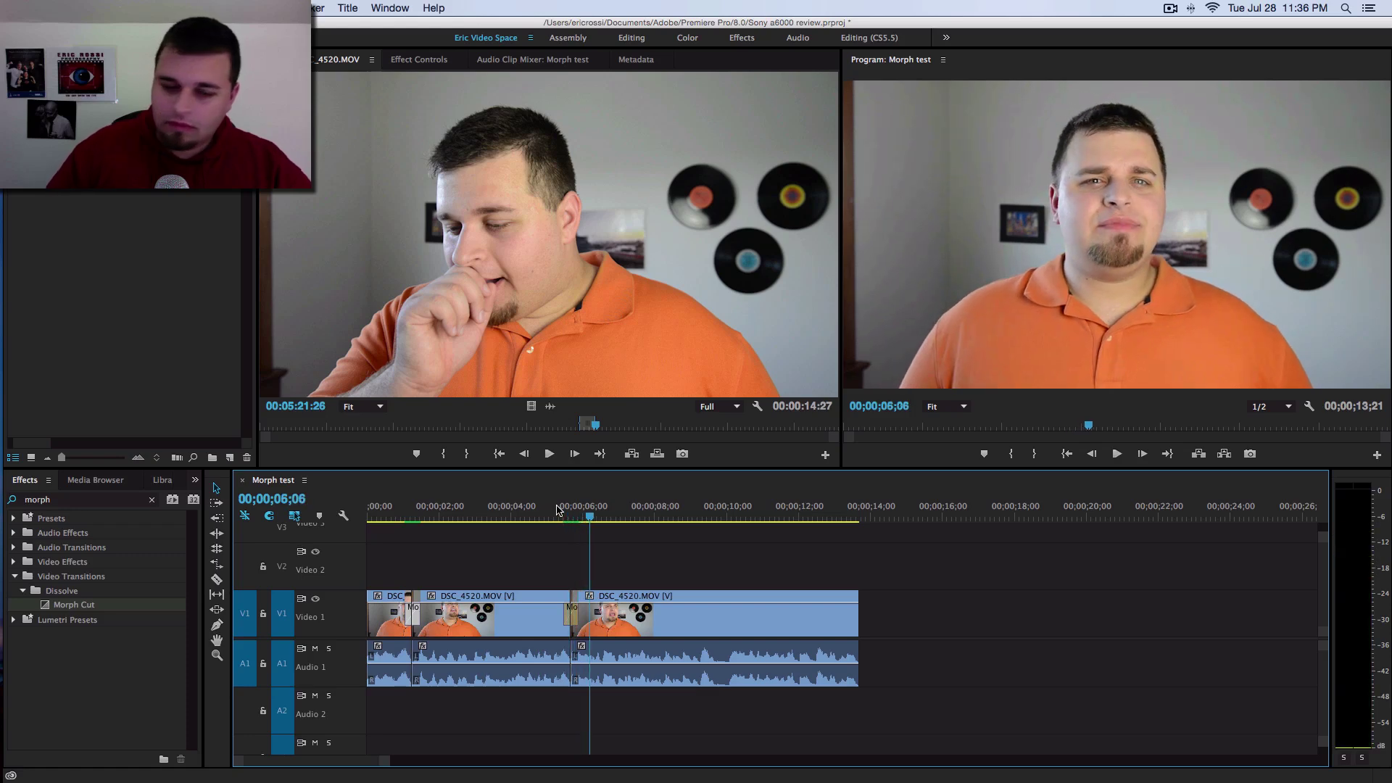
left_click(559, 509)
key("space")
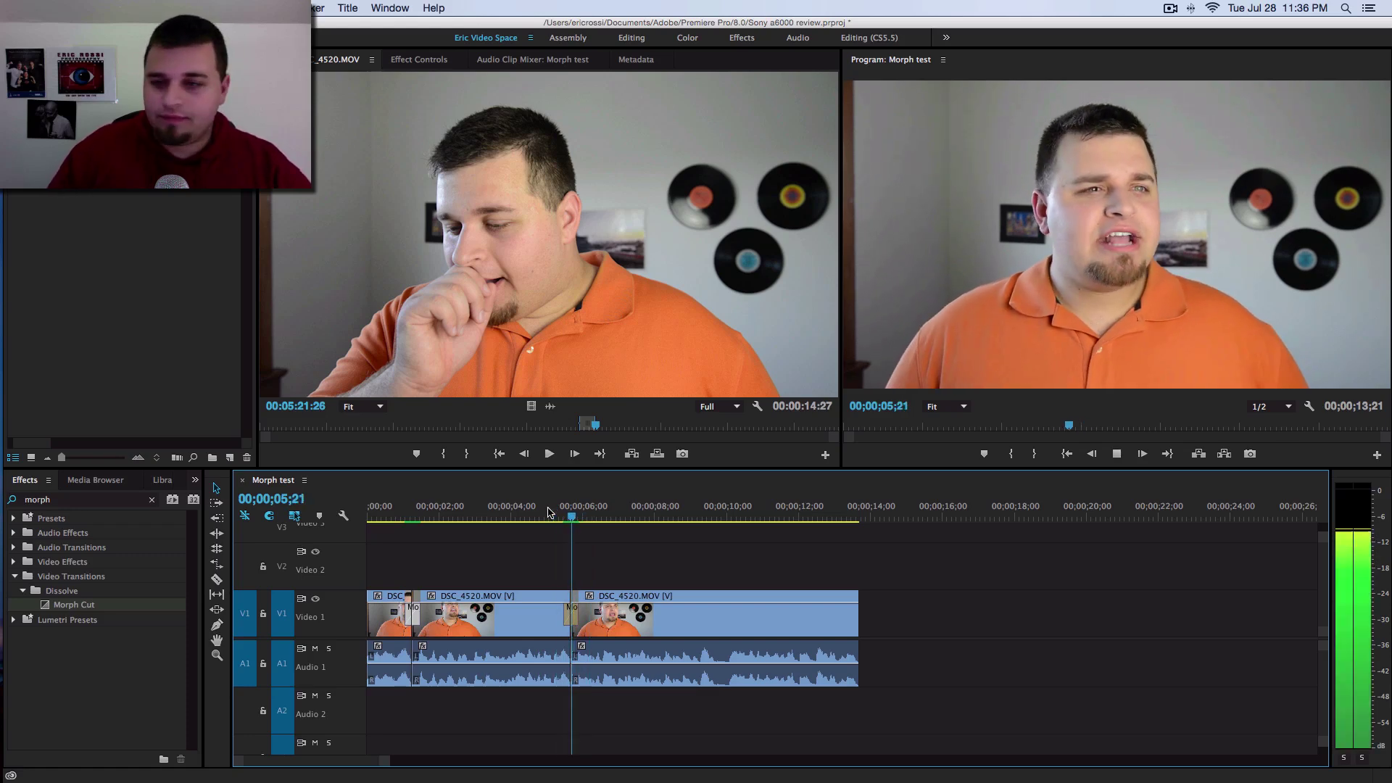
- Step back and forth frame by frame through the first Morph Cut, and play across it to judge the blend
left_click(406, 508)
key("Right")
key("Right")
key("Right")
key("Right")
key("Right")
key("Right")
key("Right")
key("Right")
key("Right")
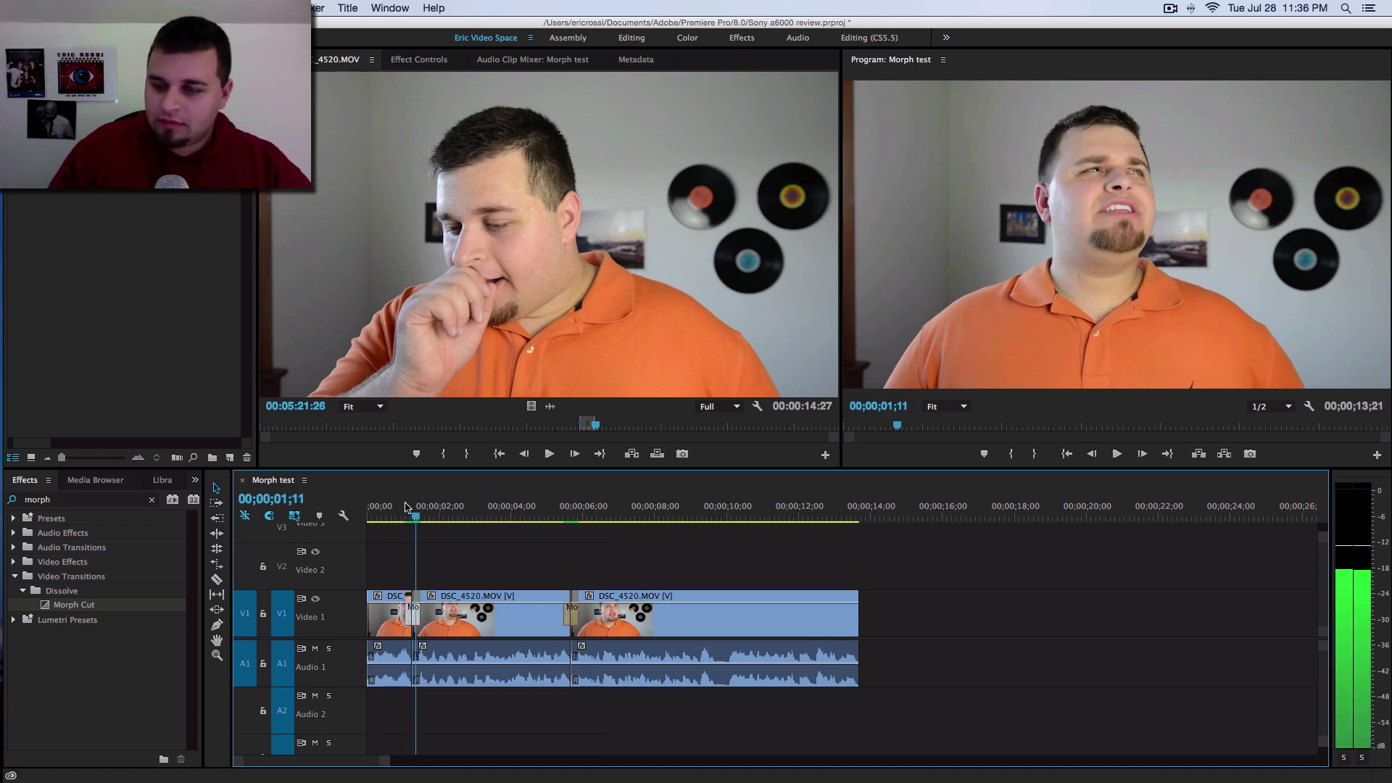
key("Left")
key("Left")
key("Left")
key("Left")
key("Left")
key("Left")
key("Left")
key("Left")
key("Left")
key("Left")
key("Right")
key("Right")
key("Right")
key("Right")
key("Right")
key("Right")
key("Right")
key("Right")
key("Right")
key("Right")
key("Right")
key("Right")
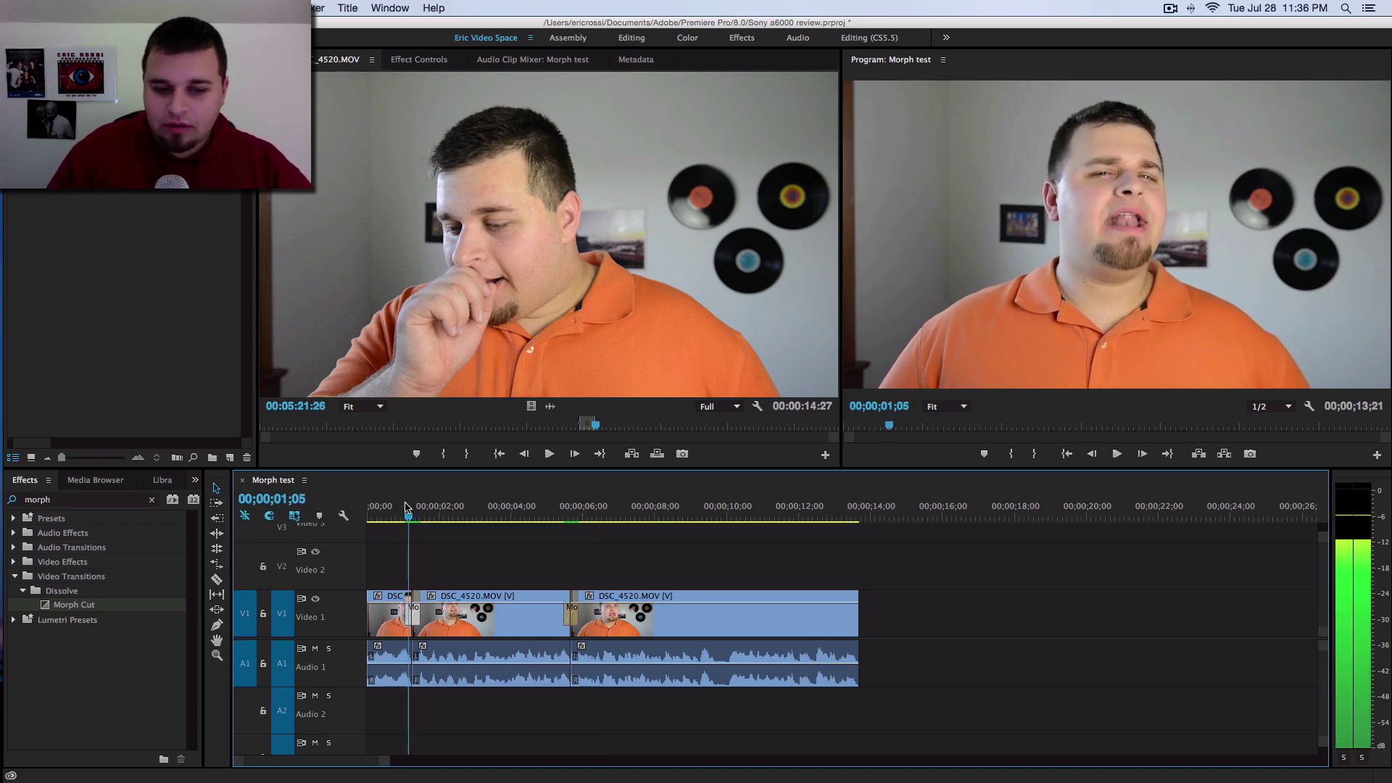
key("Left")
key("Left")
key("Left")
key("Left")
key("Left")
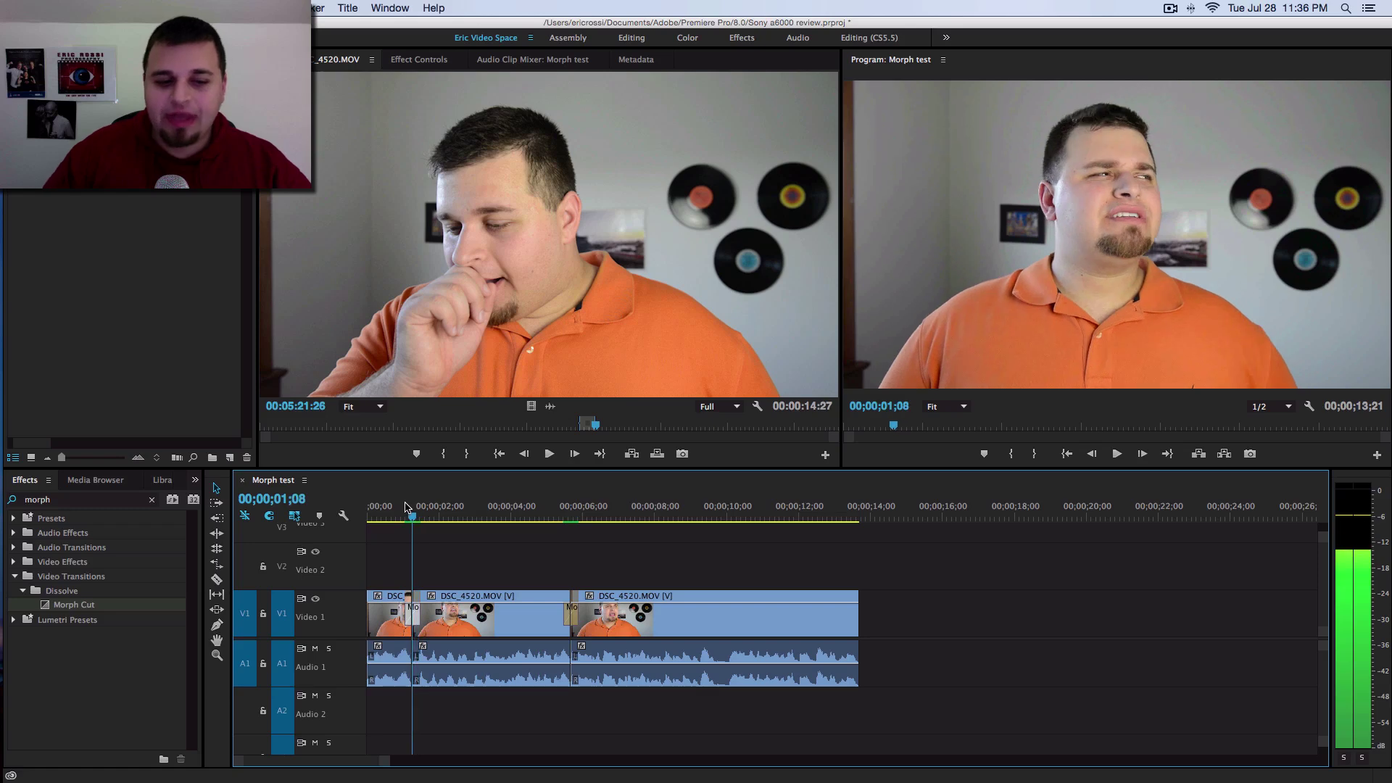
key("space")
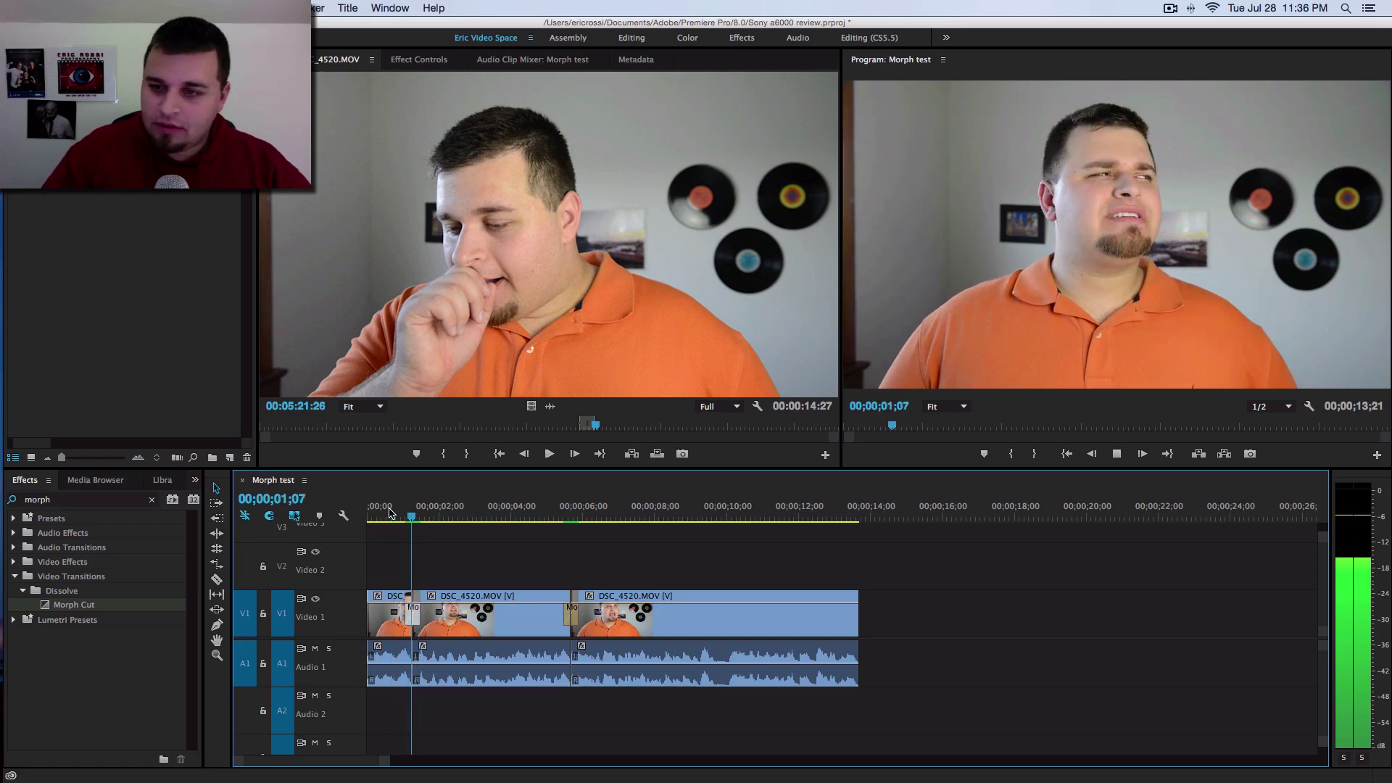
- Play across the second Morph Cut again, and return the playhead to the first Morph Cut
left_click(552, 513)
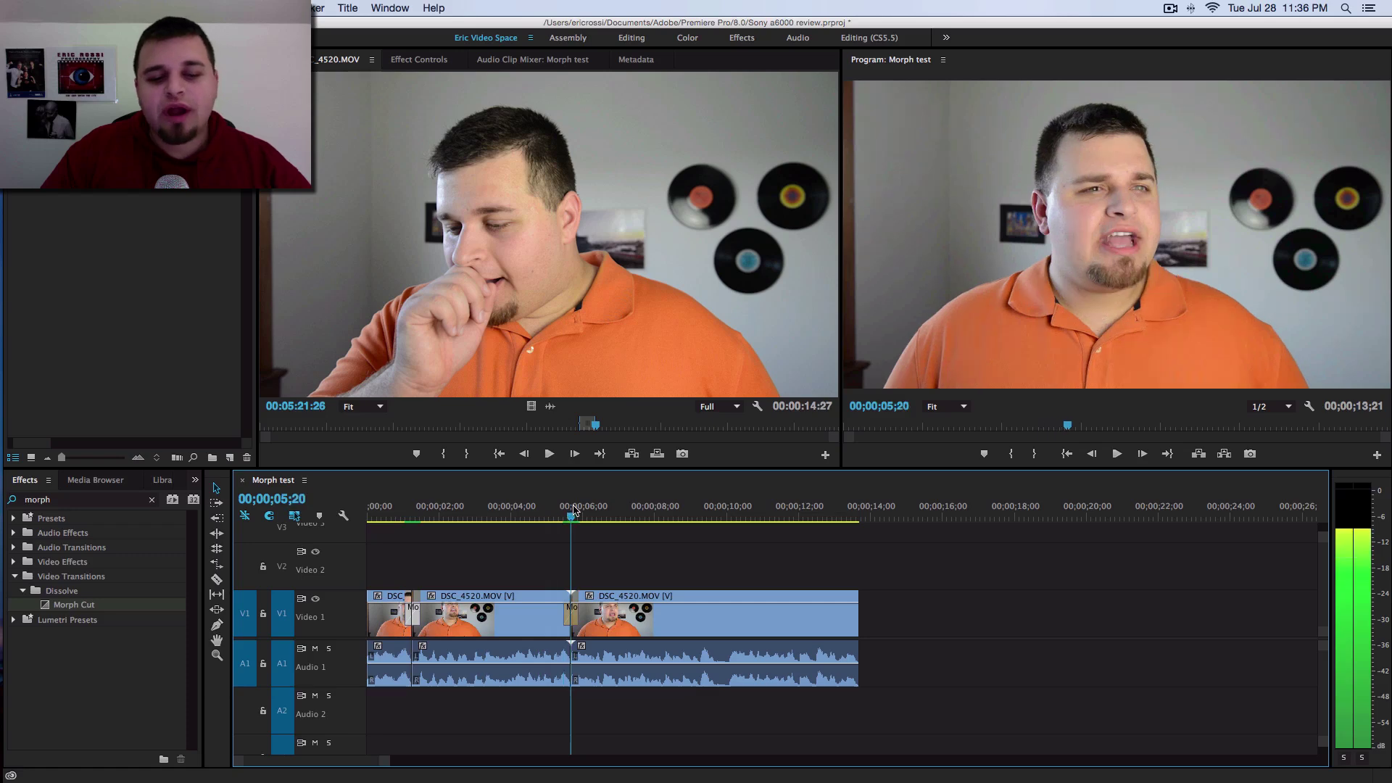
left_click(548, 514)
left_click(406, 513)
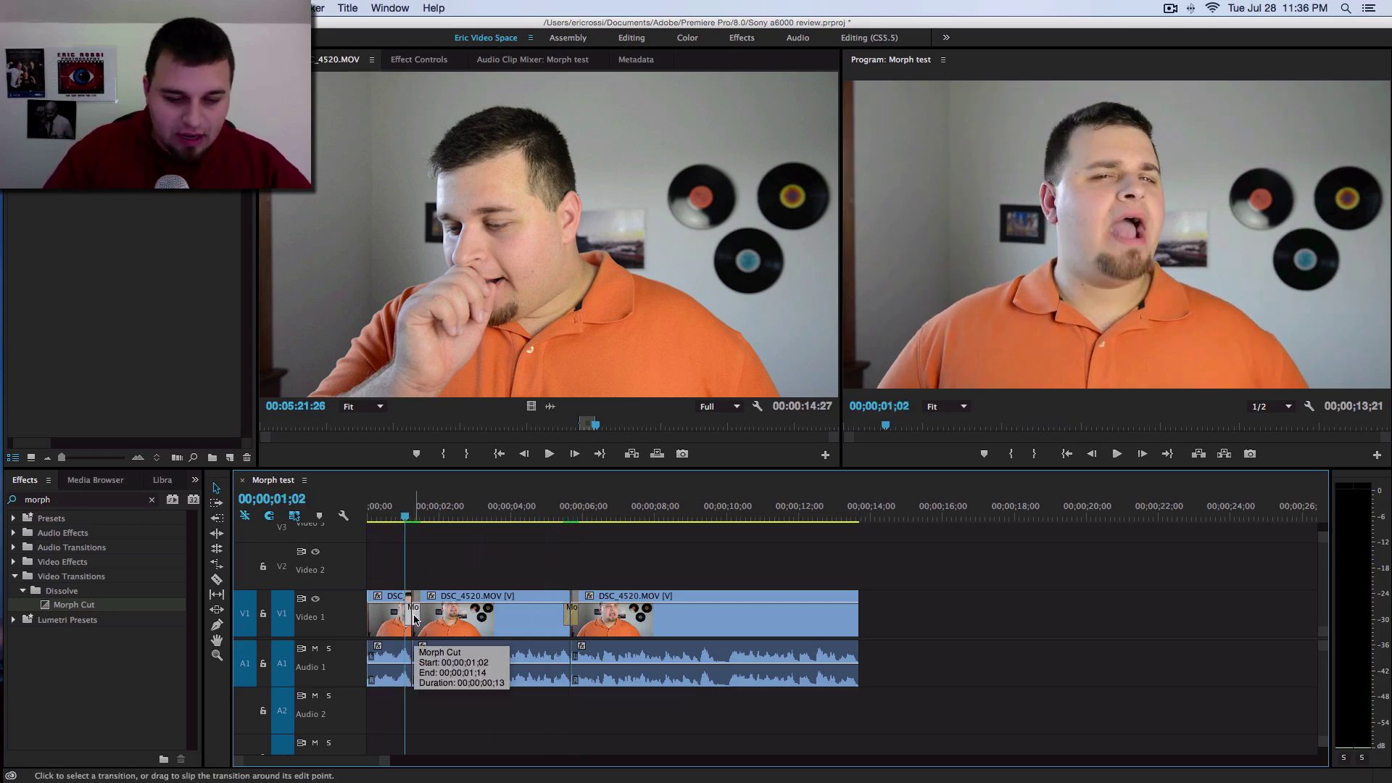
- Delete the Morph Cut from the first edit point and view the bare jump cut at 00;00;01;08
left_click(471, 517)
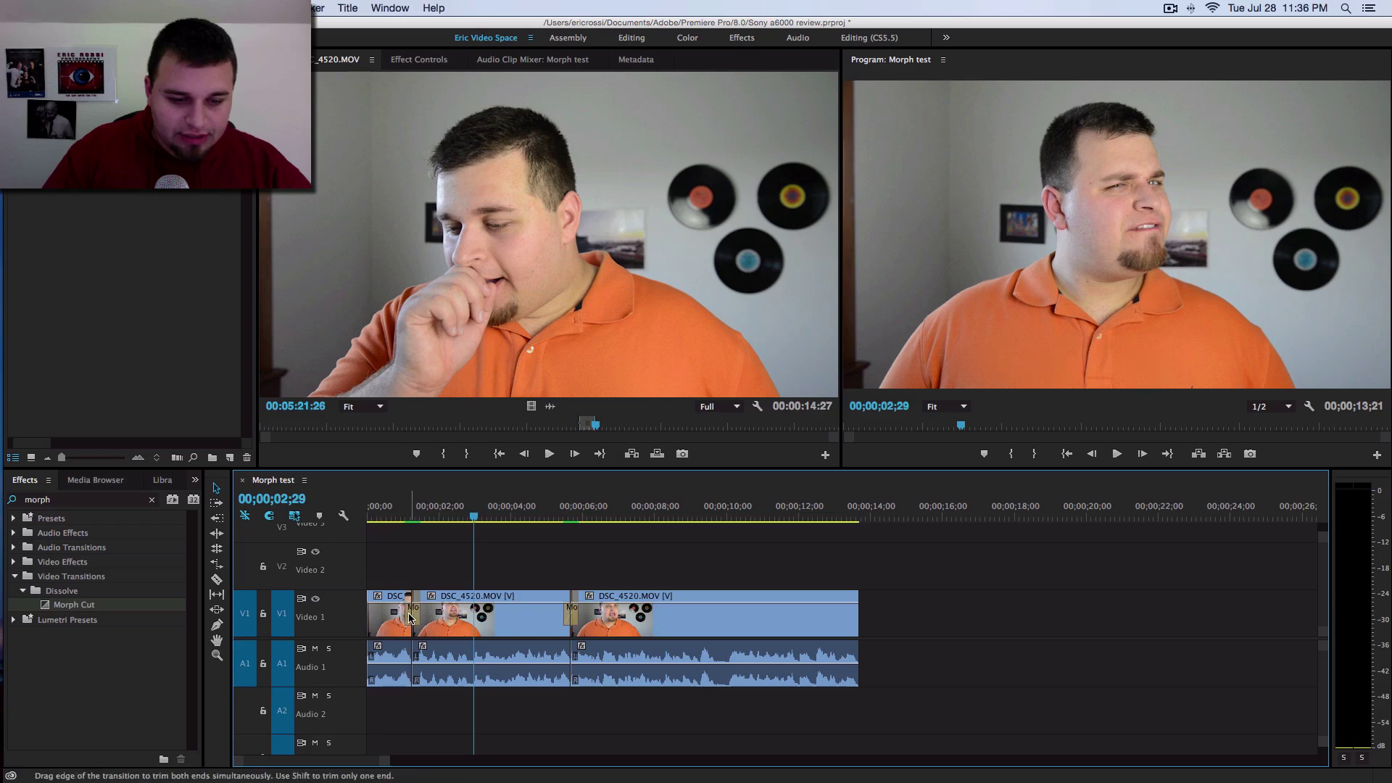
key("Delete")
left_click(411, 511)
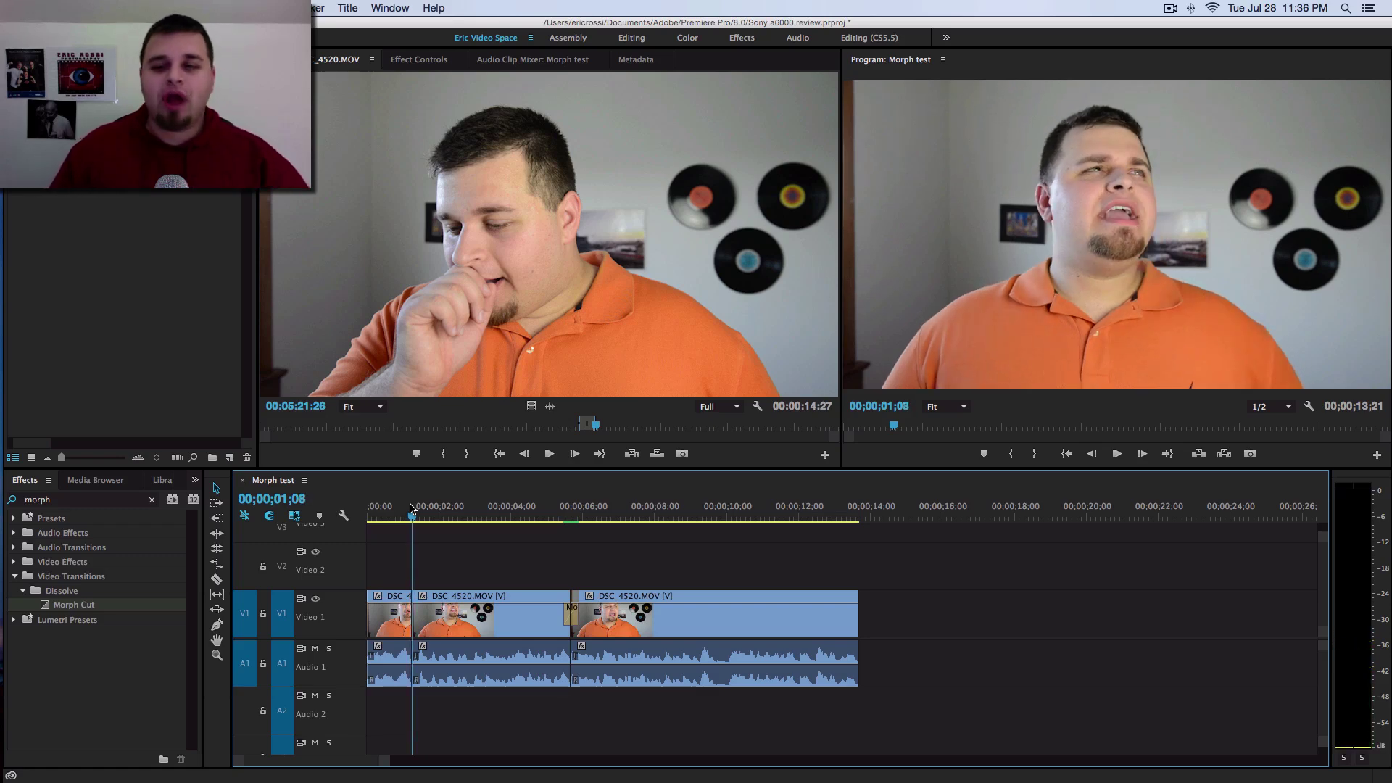
- Delete the Morph Cut from the second edit point and view the bare jump cut at 00;00;05;20
left_click(554, 517)
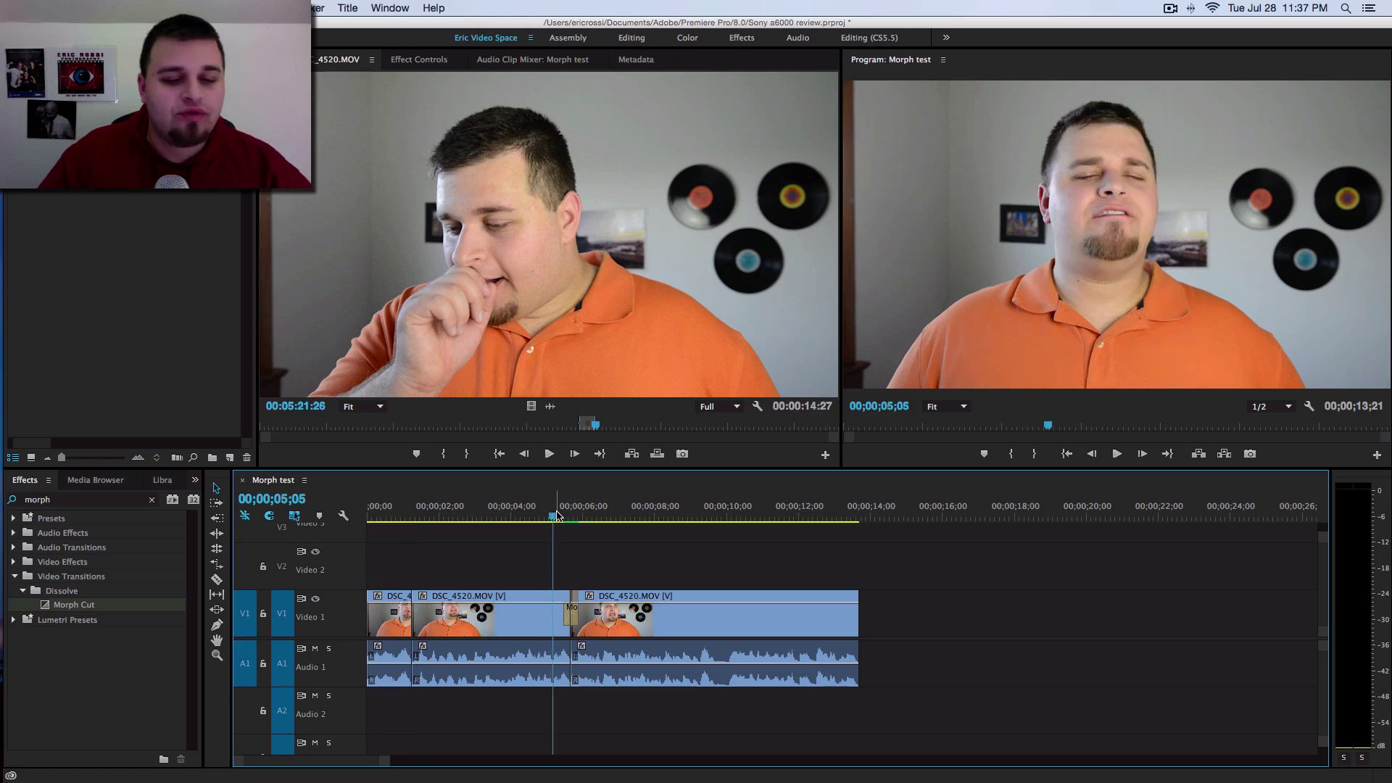
left_click(570, 618)
key("Delete")
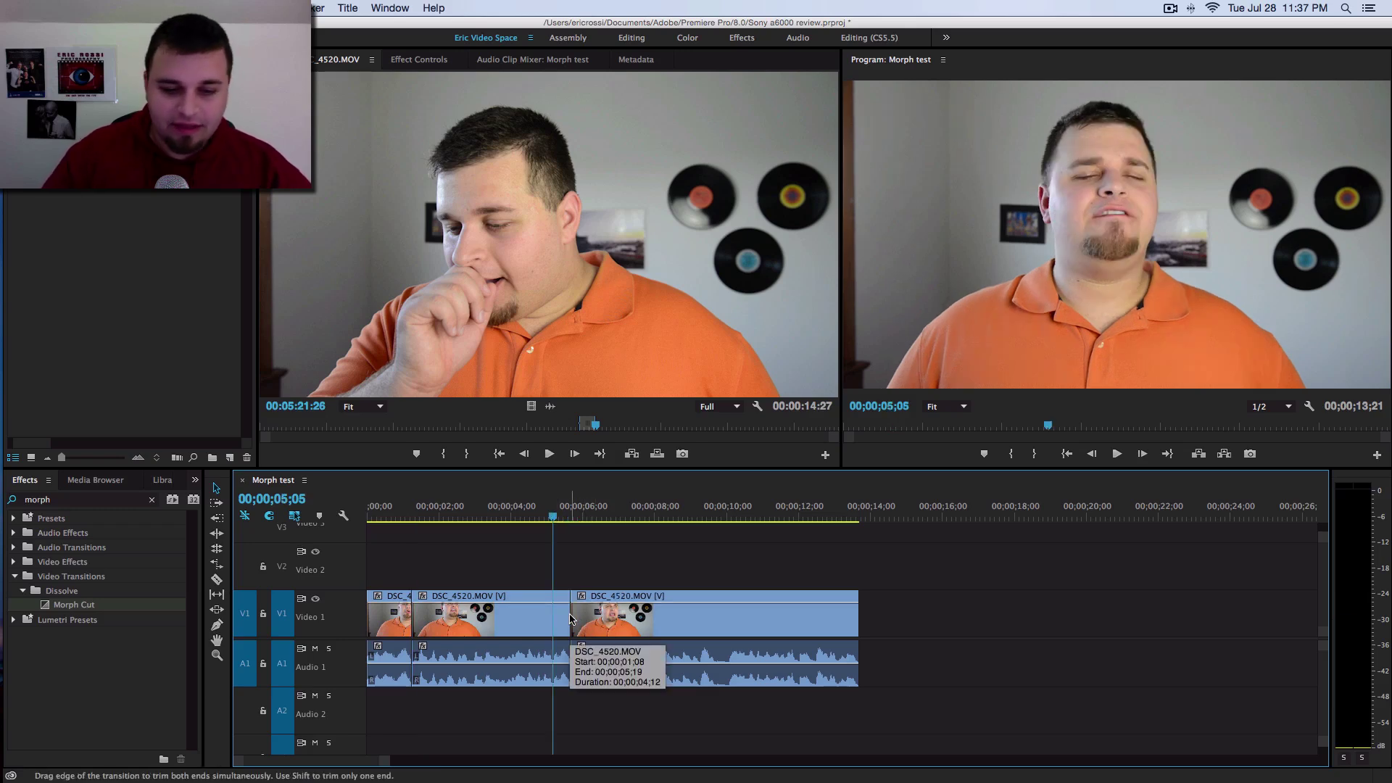
left_click(561, 517)
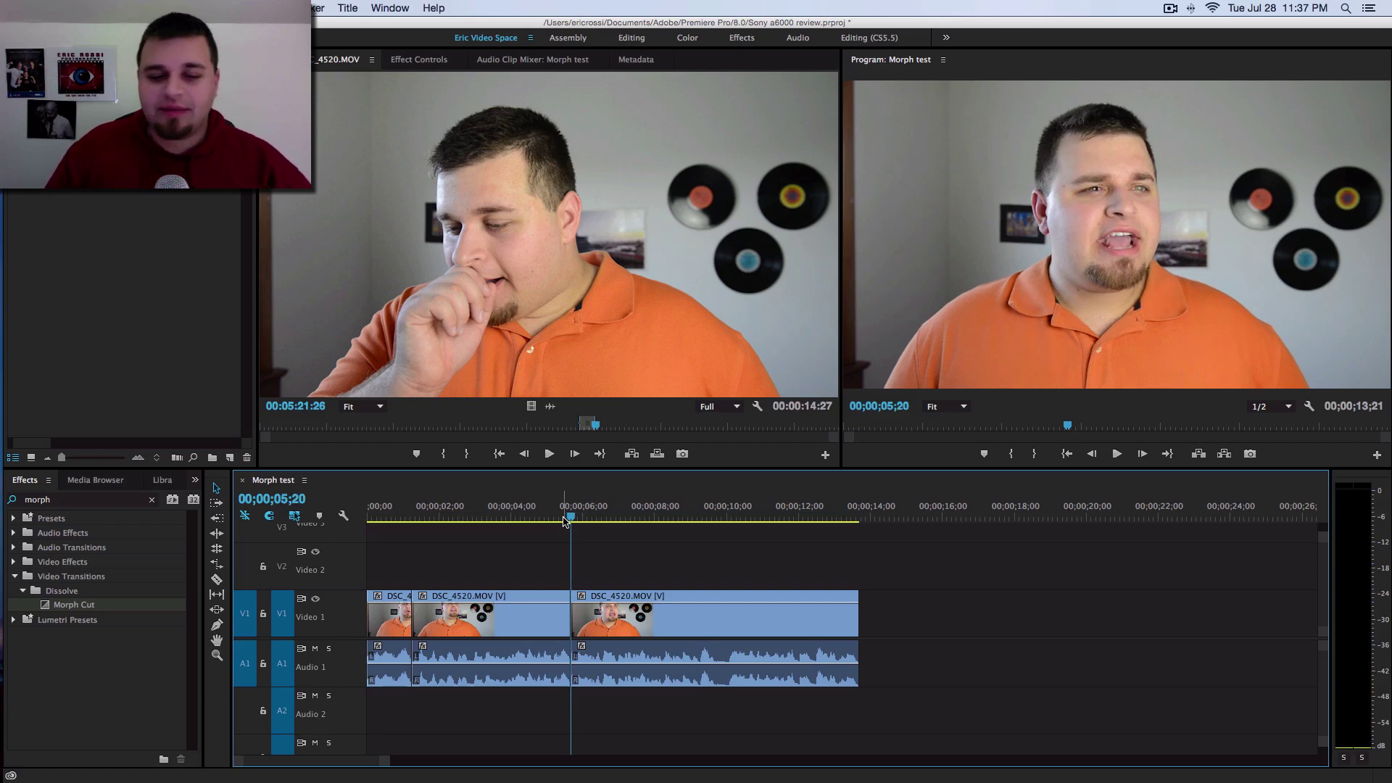
- Undo the removal of the second Morph Cut and play across that edit point to compare
key("Left")
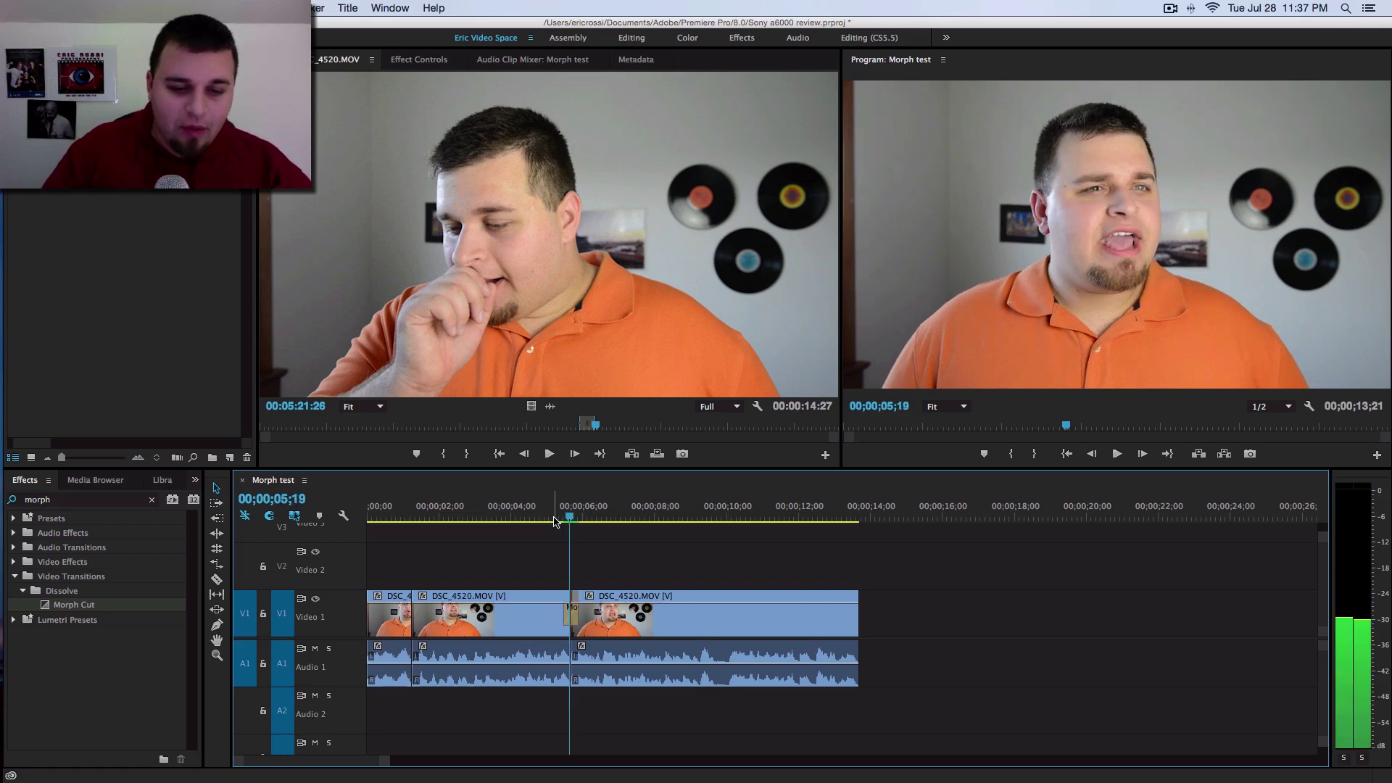
key("space")
key("space")
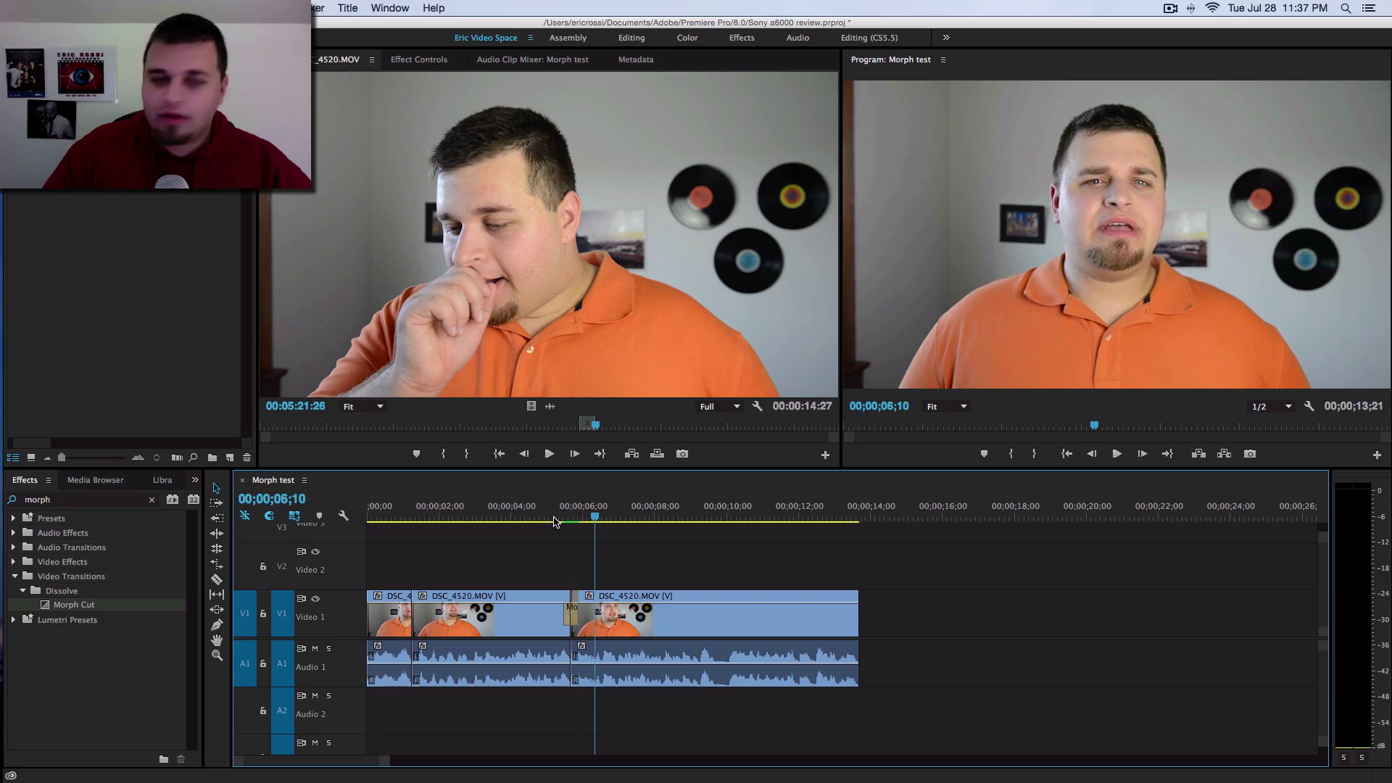